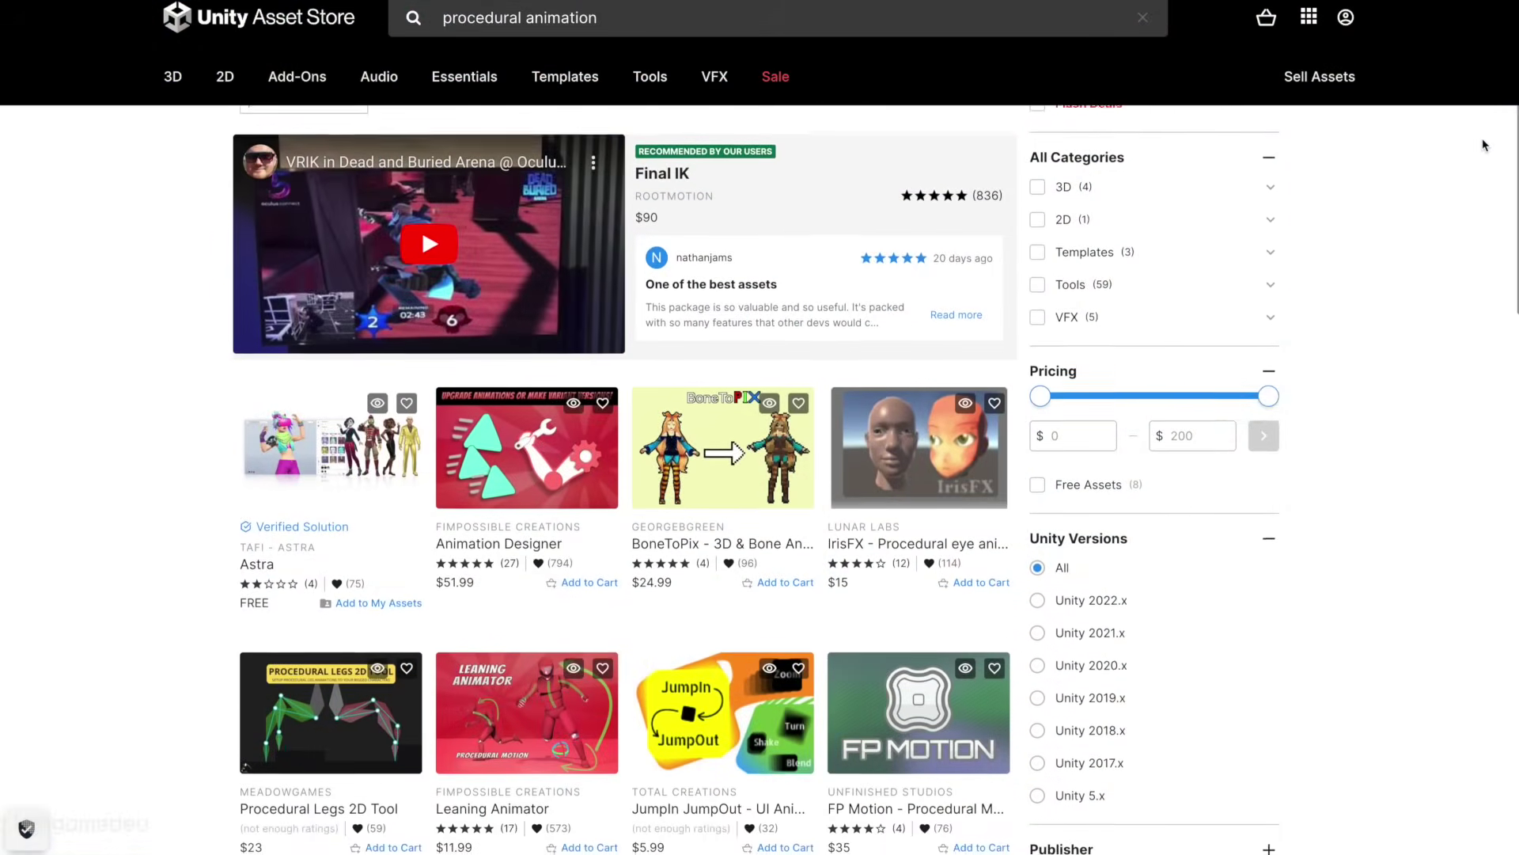
scroll(1485, 145, down, 3)
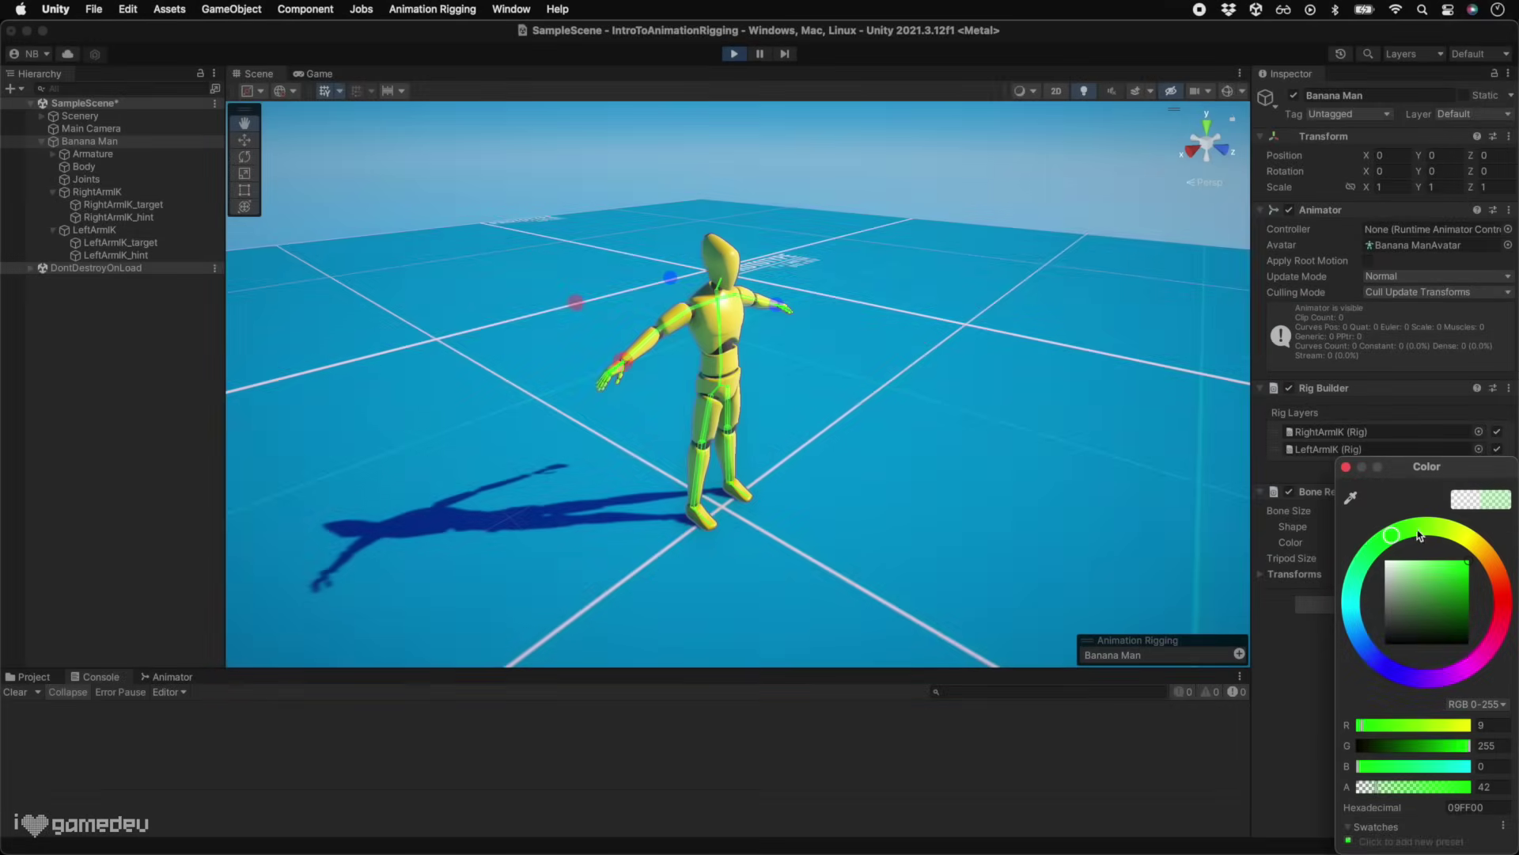
Shift the hue of Banana Man's bone display color to a slightly yellower green.
click(1410, 531)
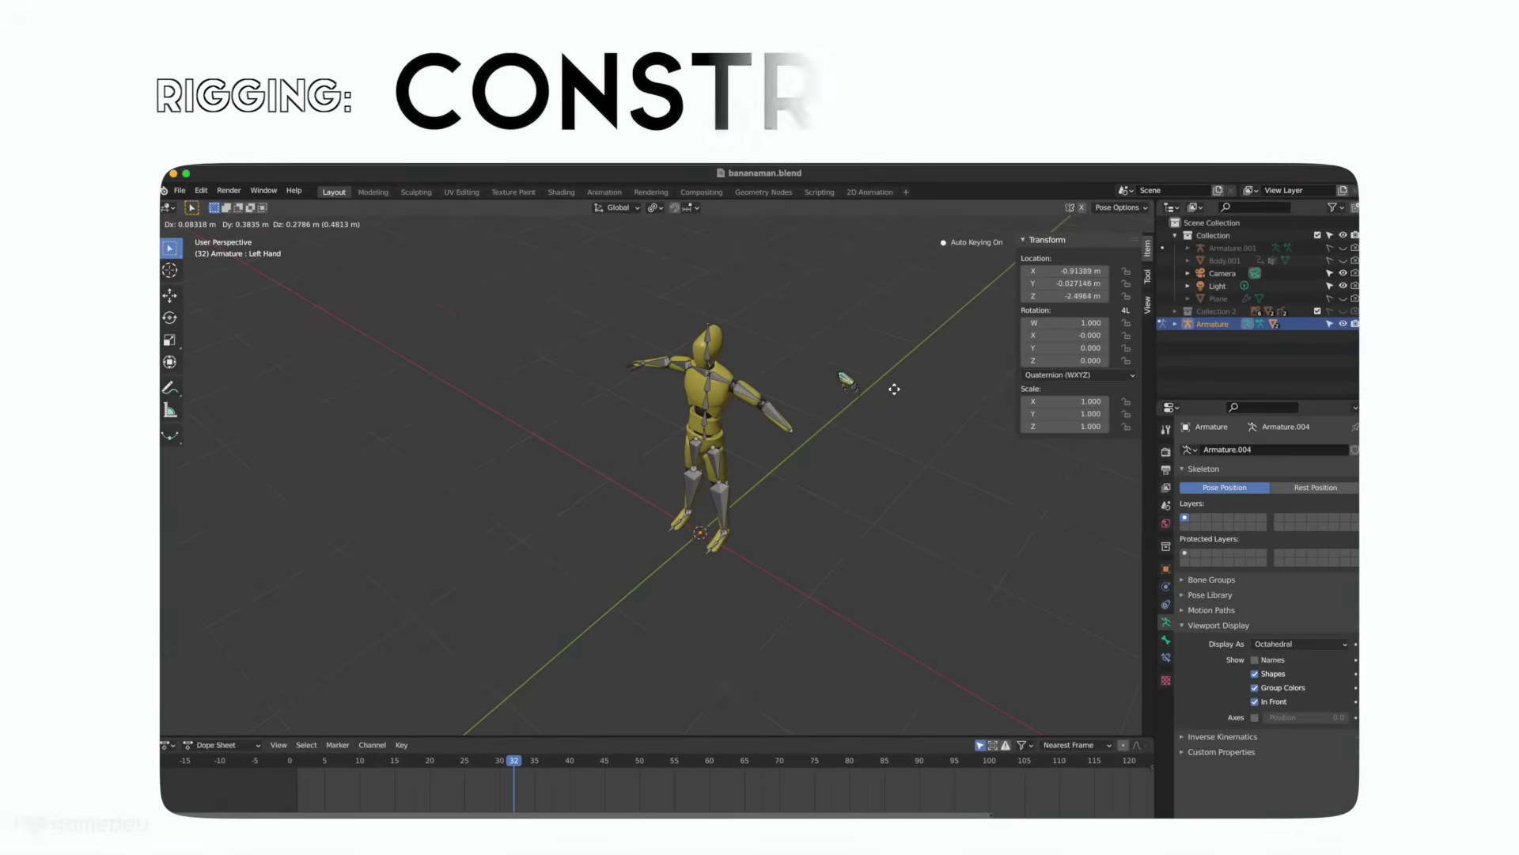
Move the Left Hand bone freely away from the arm, and lower the left arm with the HandIK.L bone.
drag(894, 389, 819, 498)
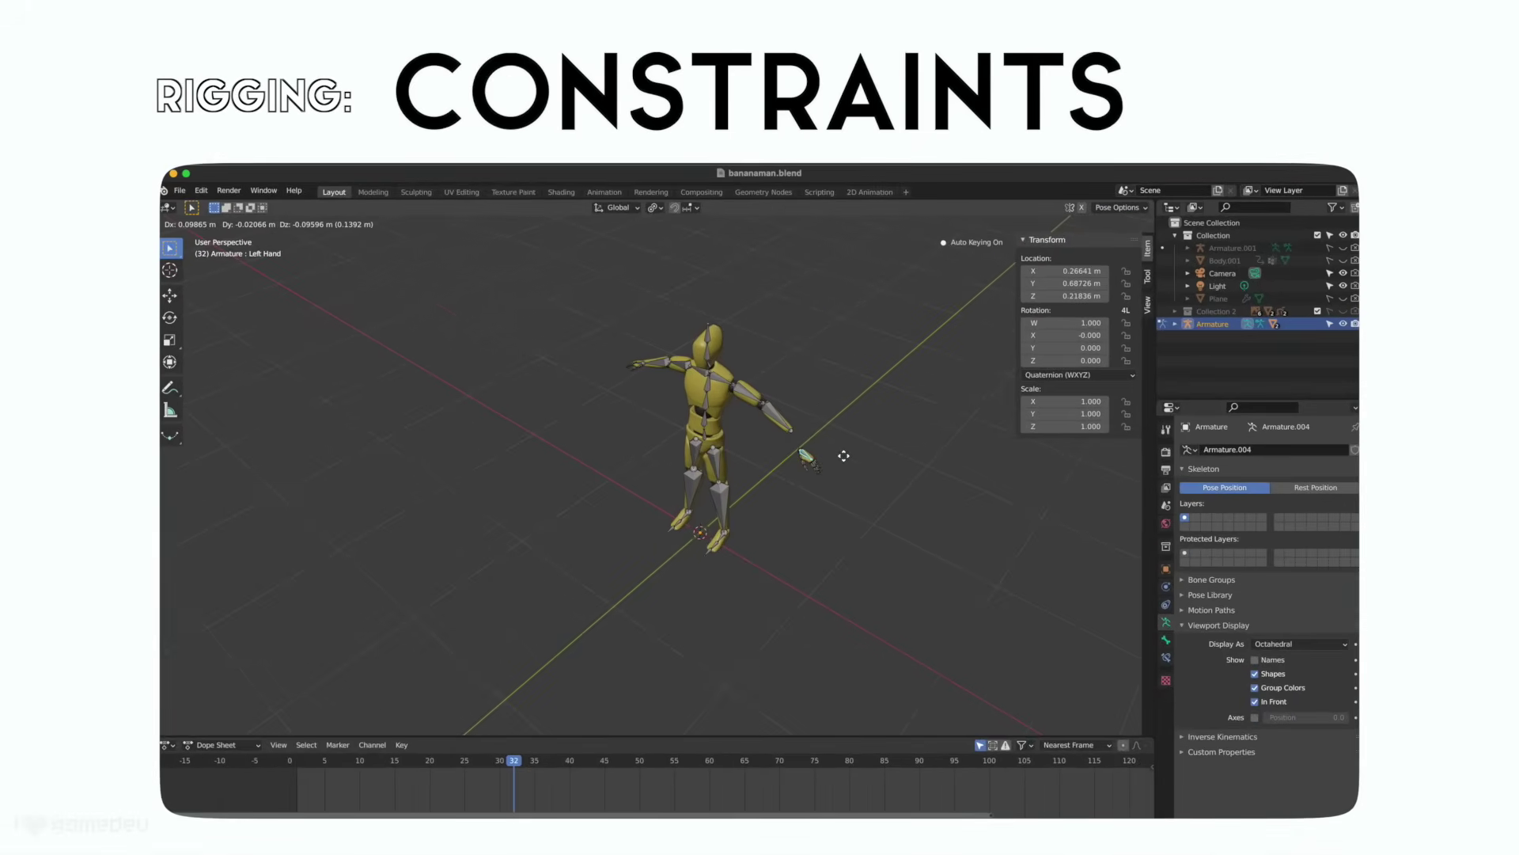
drag(908, 399, 806, 448)
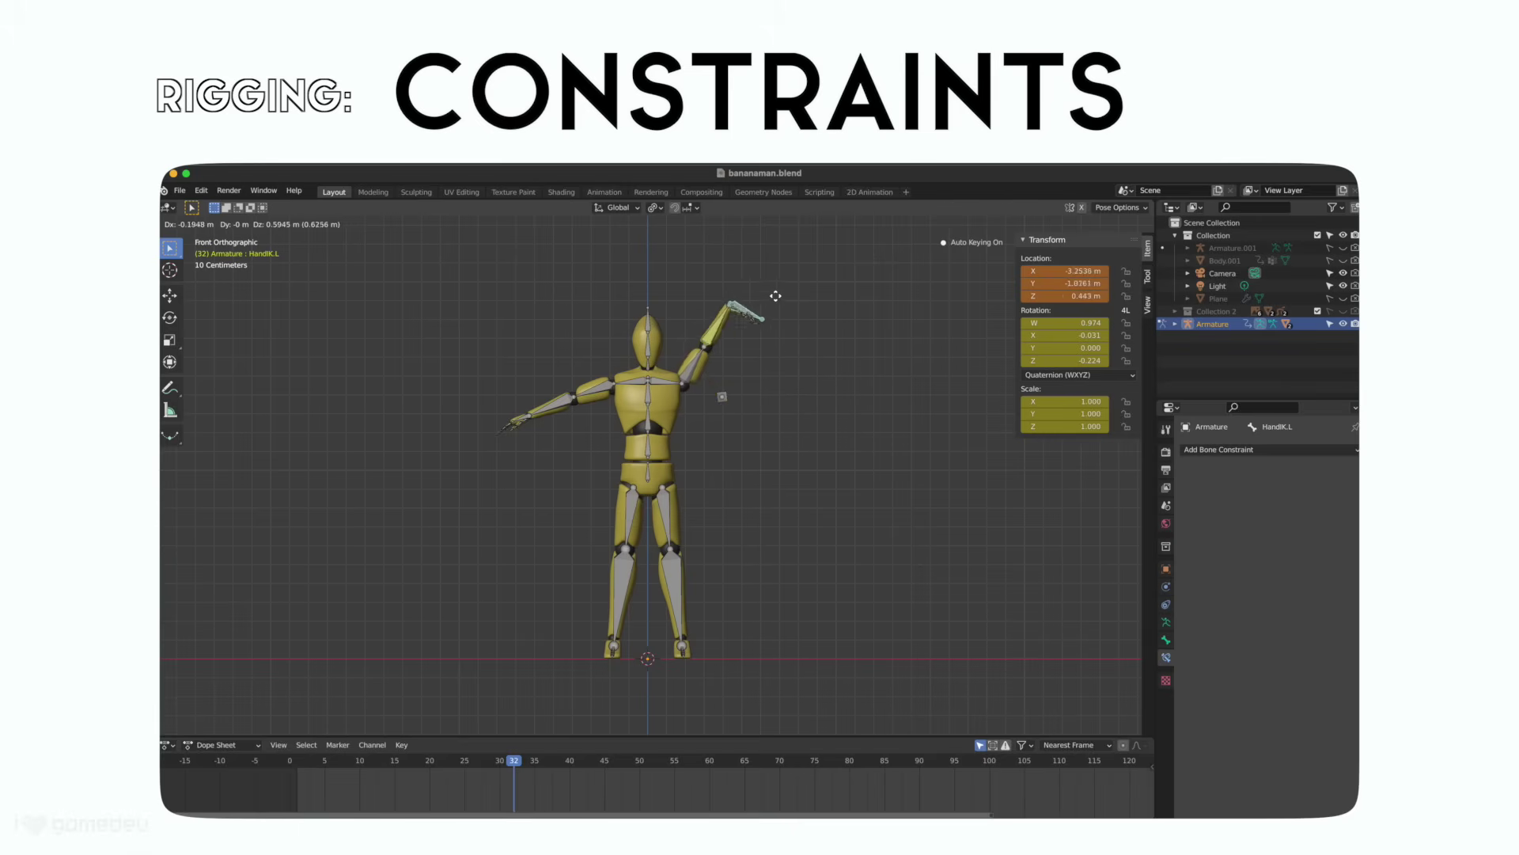
drag(776, 296, 779, 400)
middle_drag(778, 401, 696, 423)
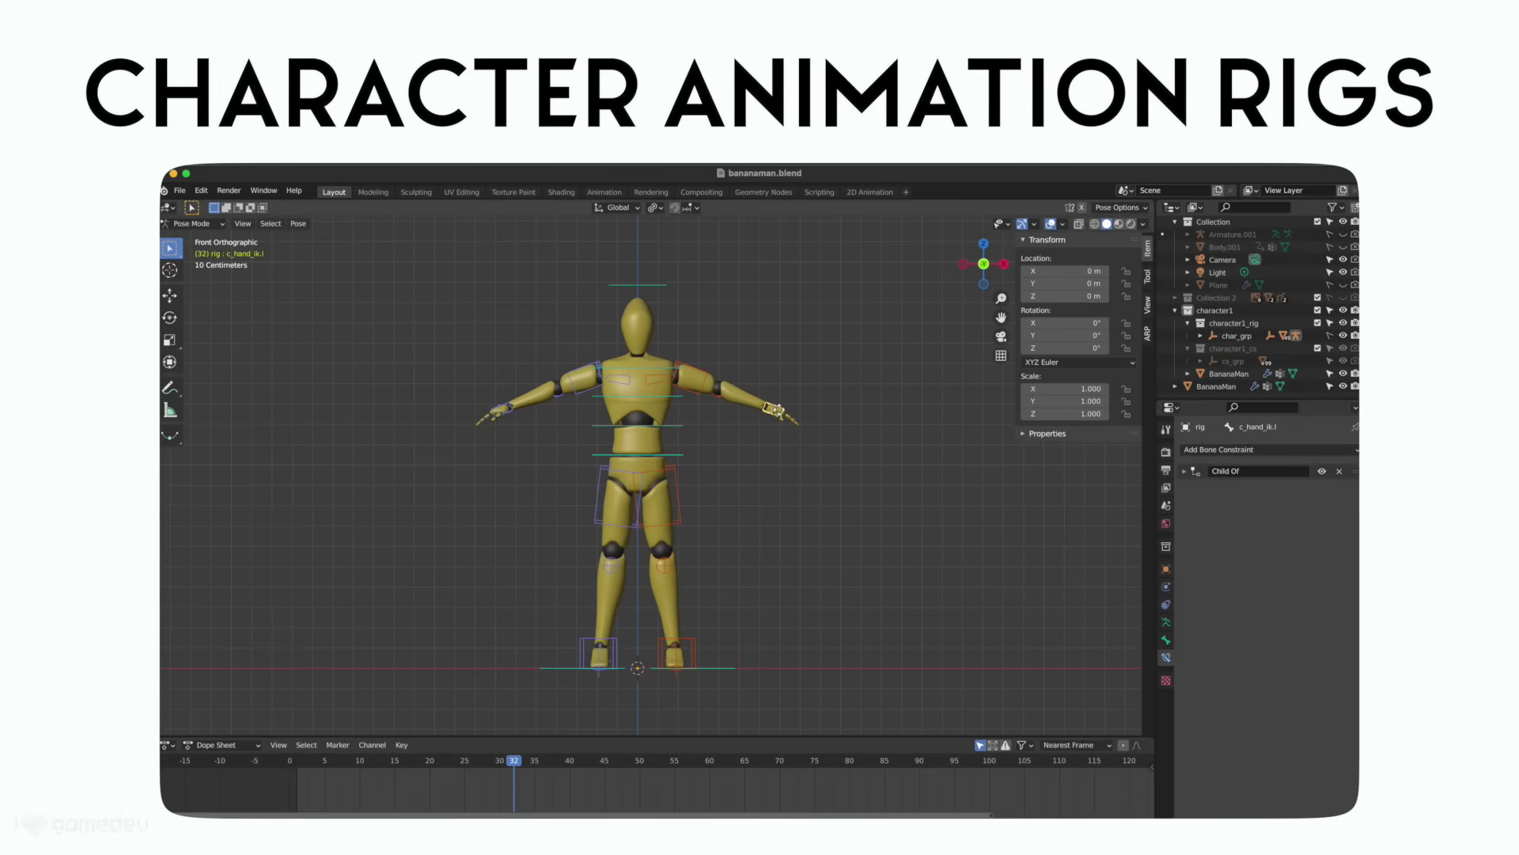
Pose the character rig by tilting the head control and moving both foot IK controls up and outward.
key(r)
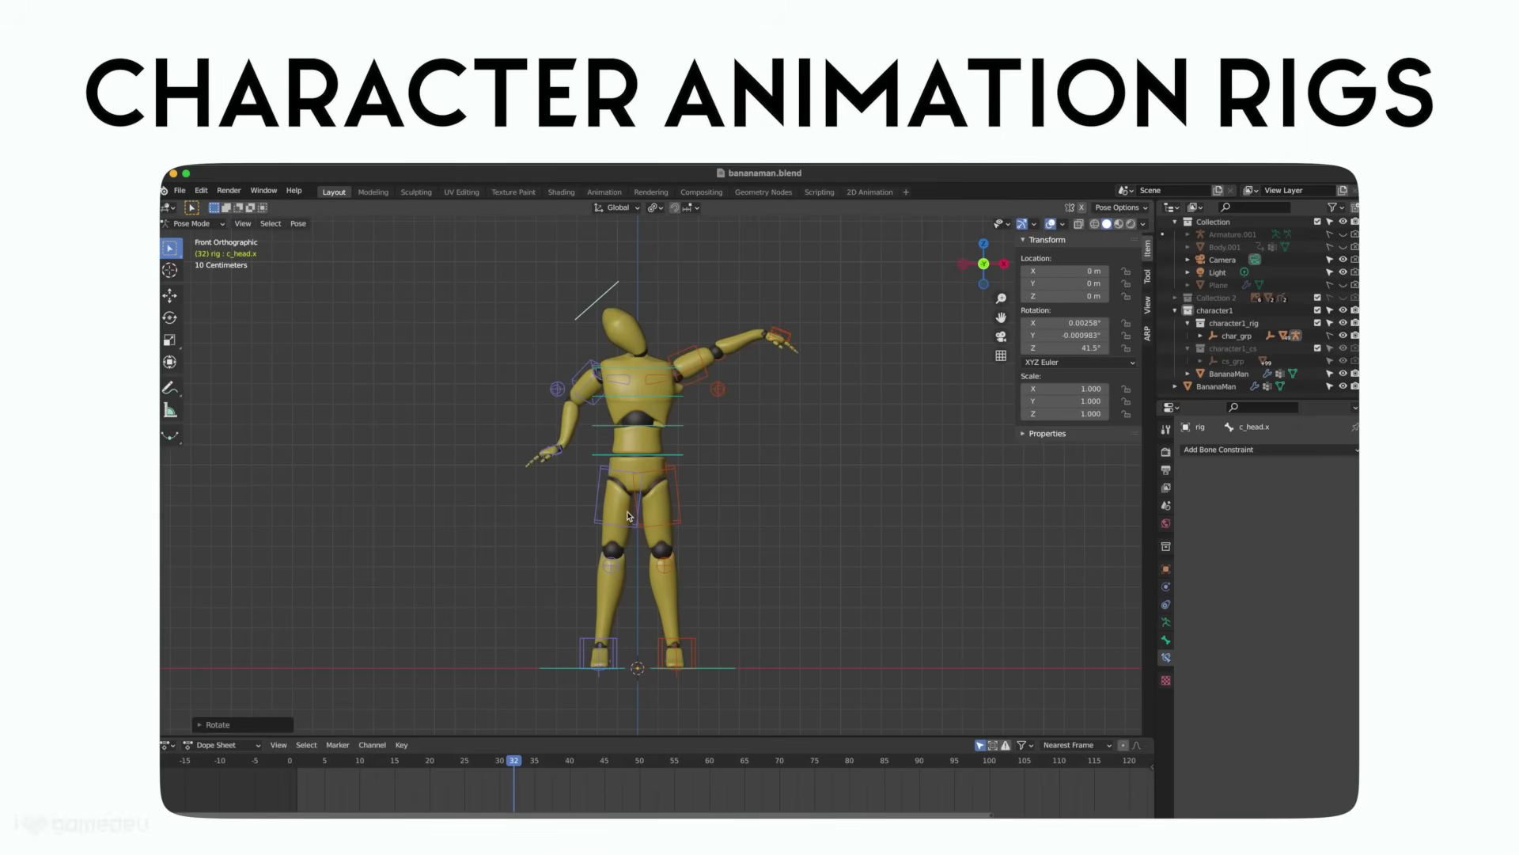
drag(677, 654, 733, 546)
drag(609, 645, 512, 601)
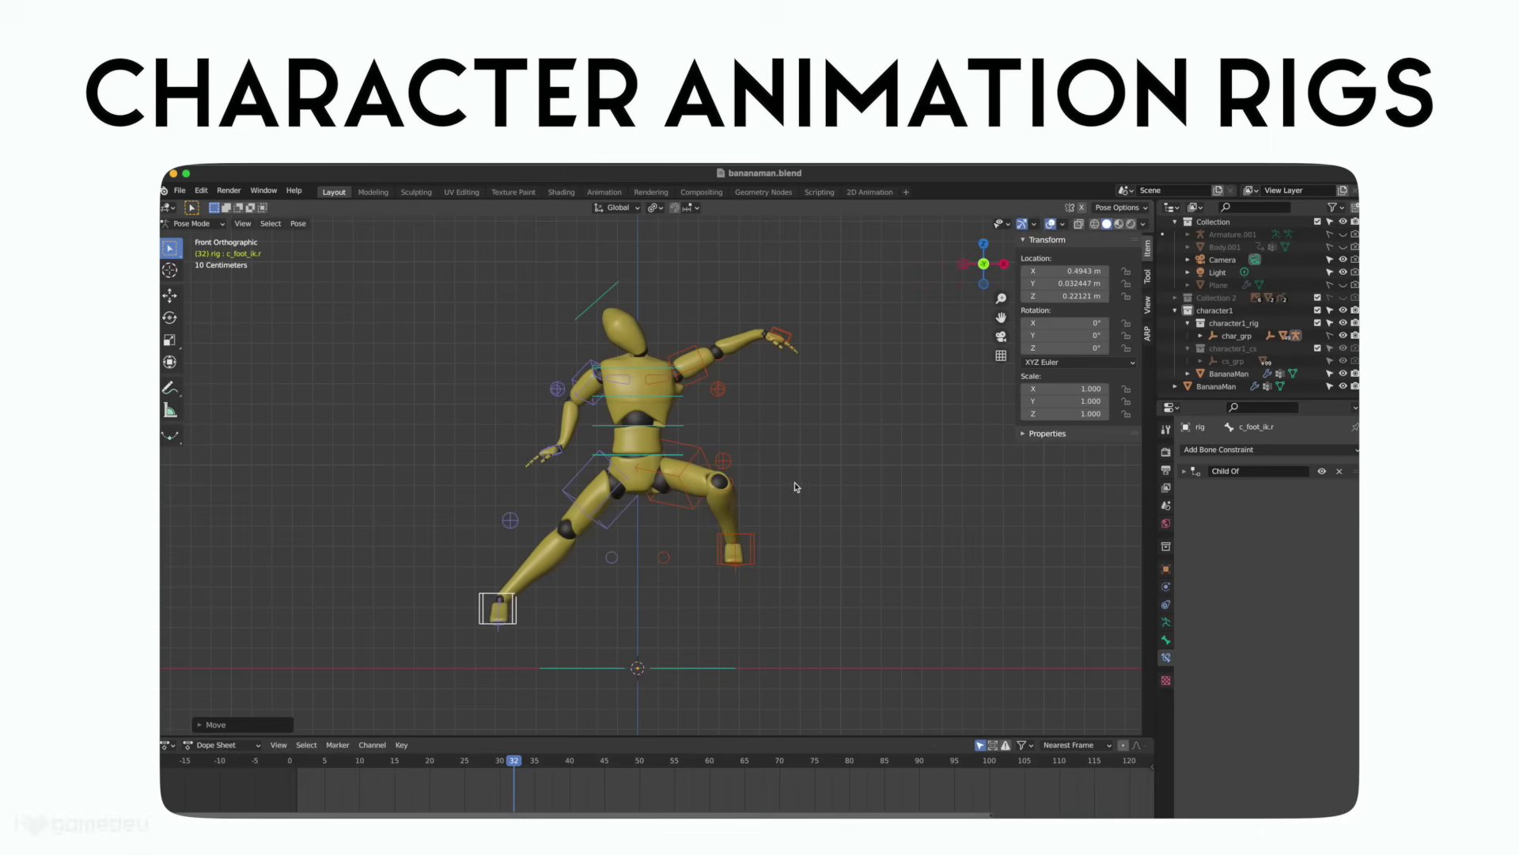
Twist the c_spine_01.x control with a trackball rotation and rotate the left foot IK control about the Z axis.
click(637, 426)
key(r)
key(r)
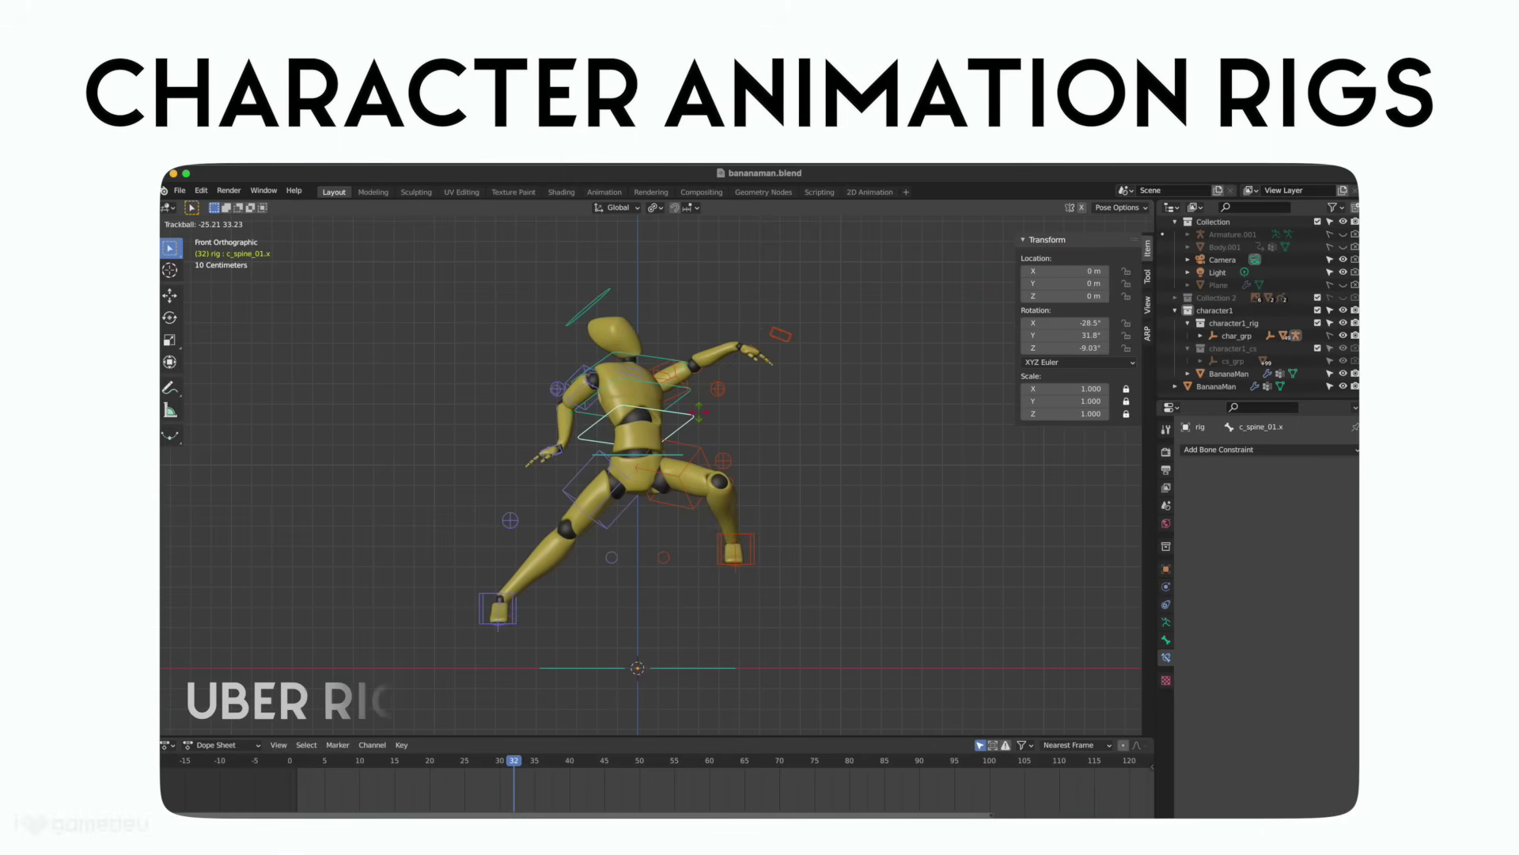
click(740, 550)
key(r)
key(z)
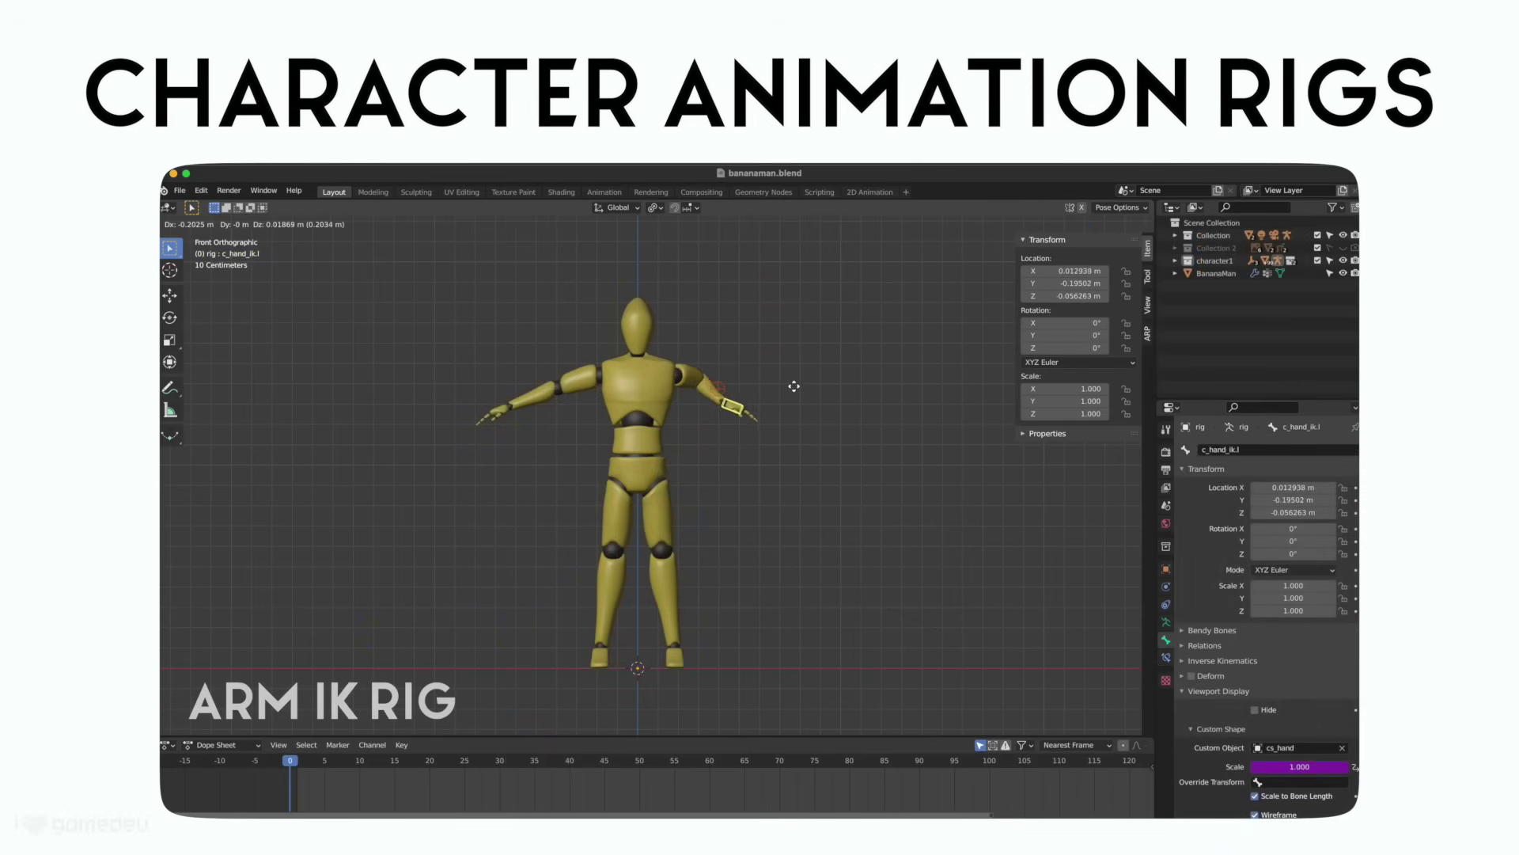
Pull the left arm in toward the body with the c_hand_ik.l control.
drag(839, 352, 777, 395)
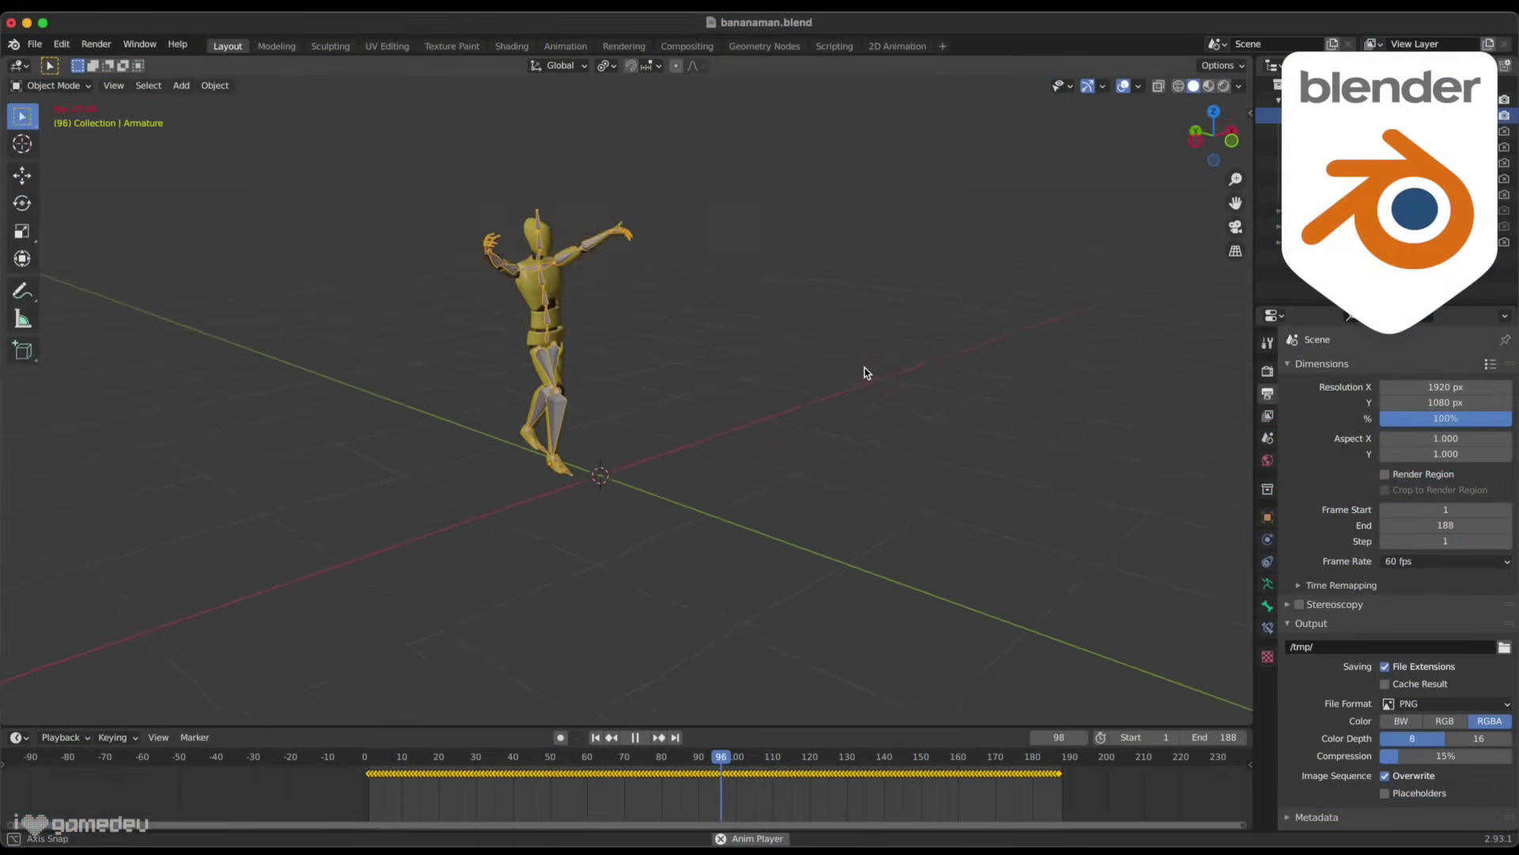
middle_drag(786, 370, 733, 363)
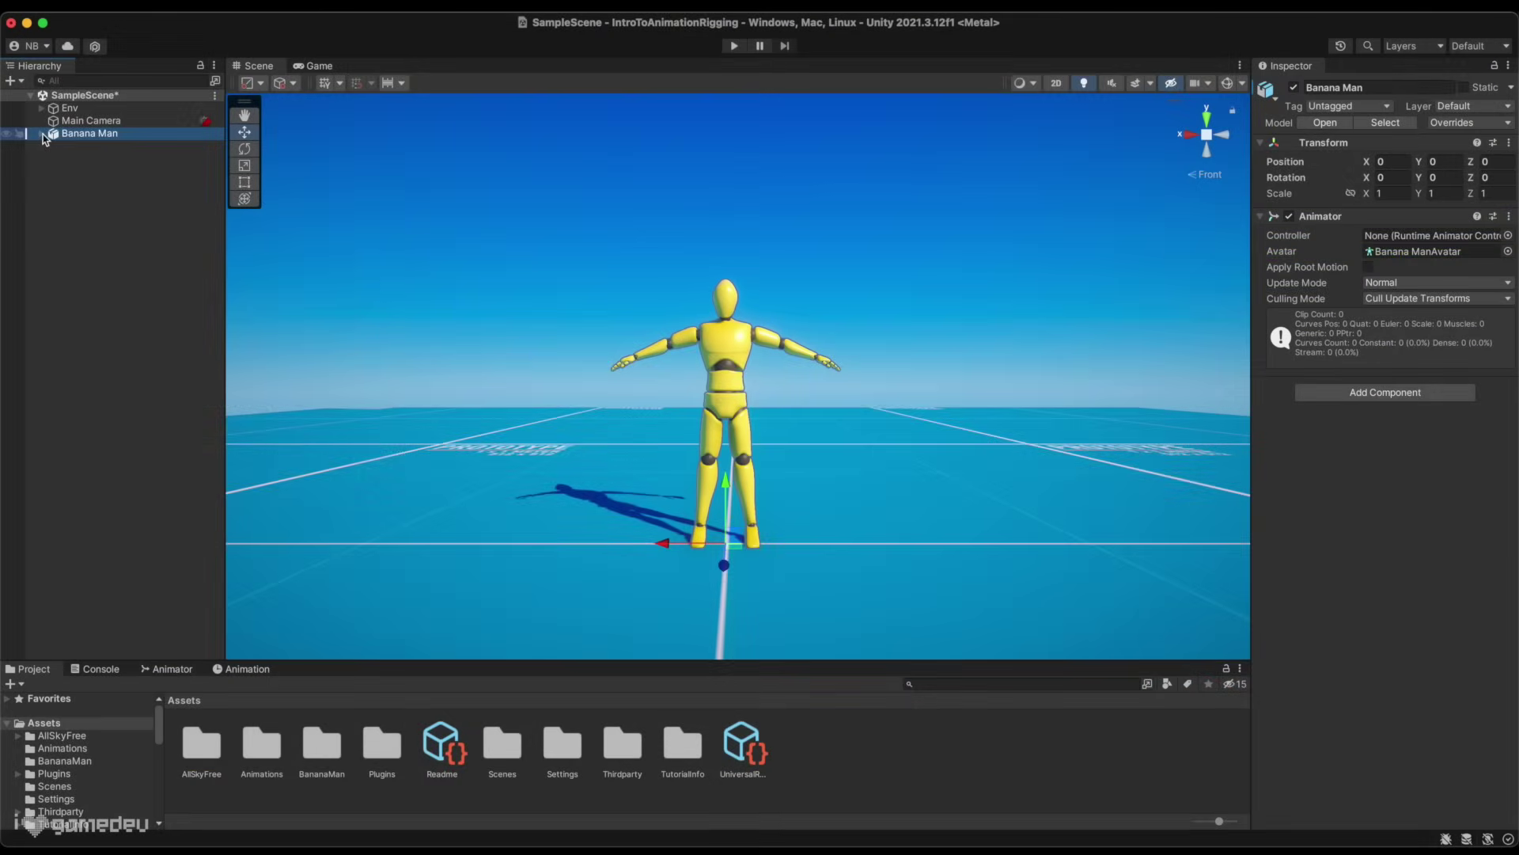
Expand Banana Man's entire hierarchy and step down through its armature from Hips to the leg and foot bones.
alt+click(43, 134)
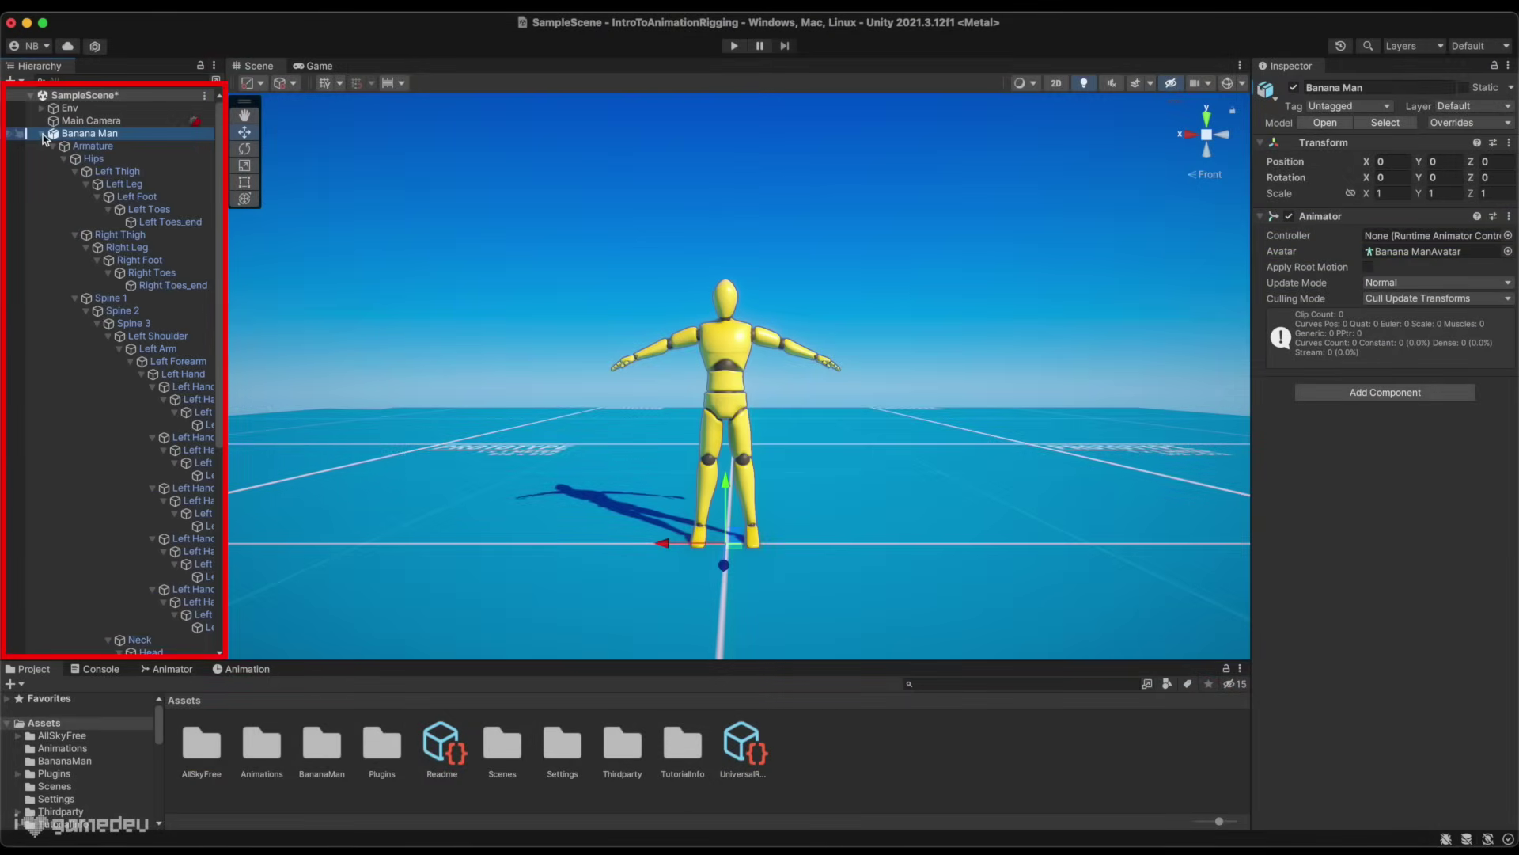
key(Down)
key(Down)
key(Down)
key(Down)
key(Down)
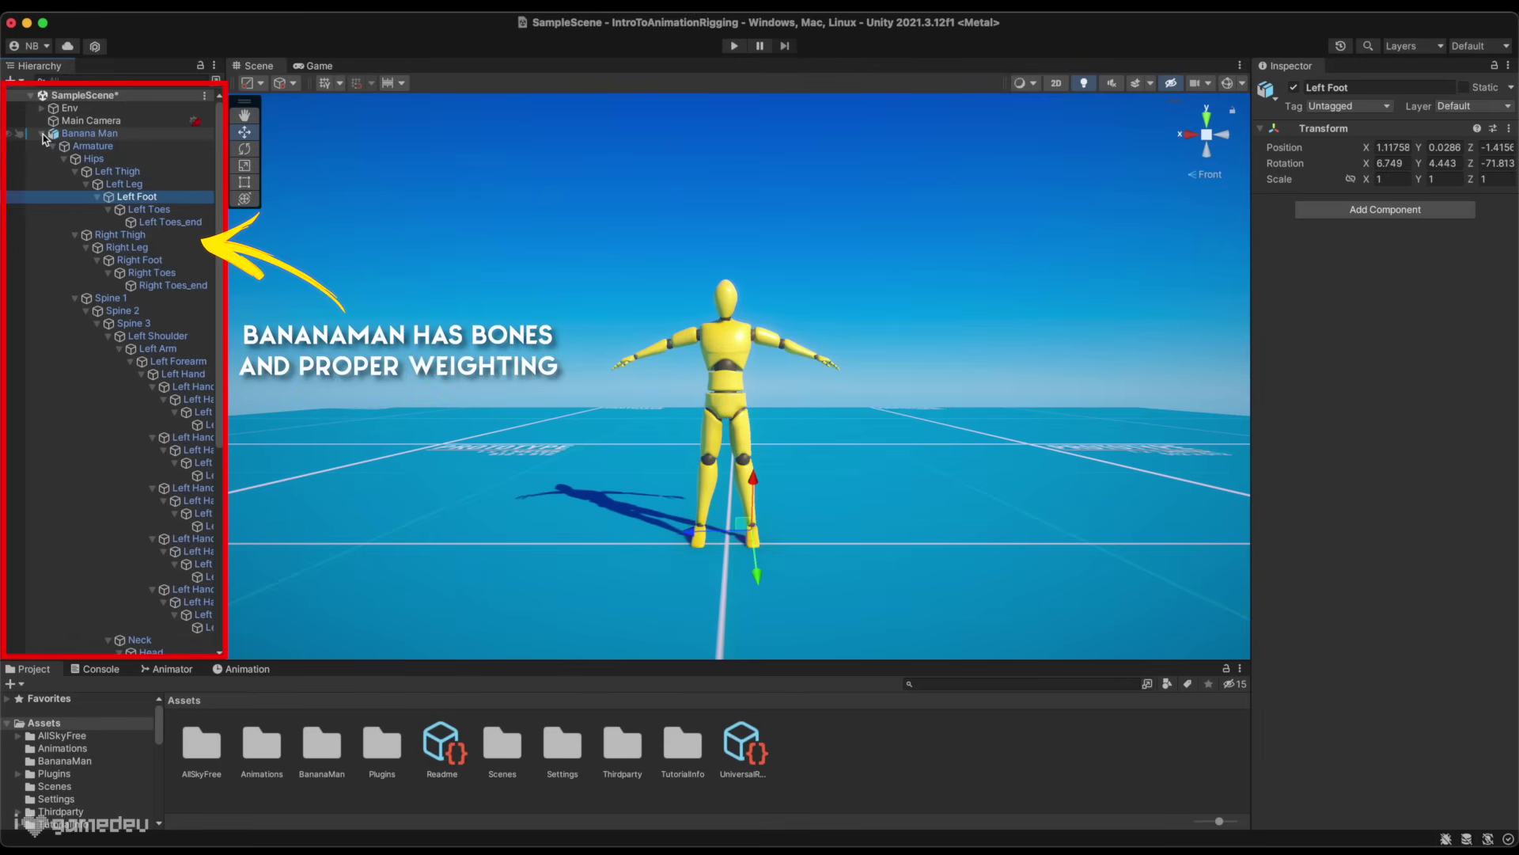
key(Down)
key(Down)
key(Down)
key(Down)
key(Down)
key(Down)
key(Down)
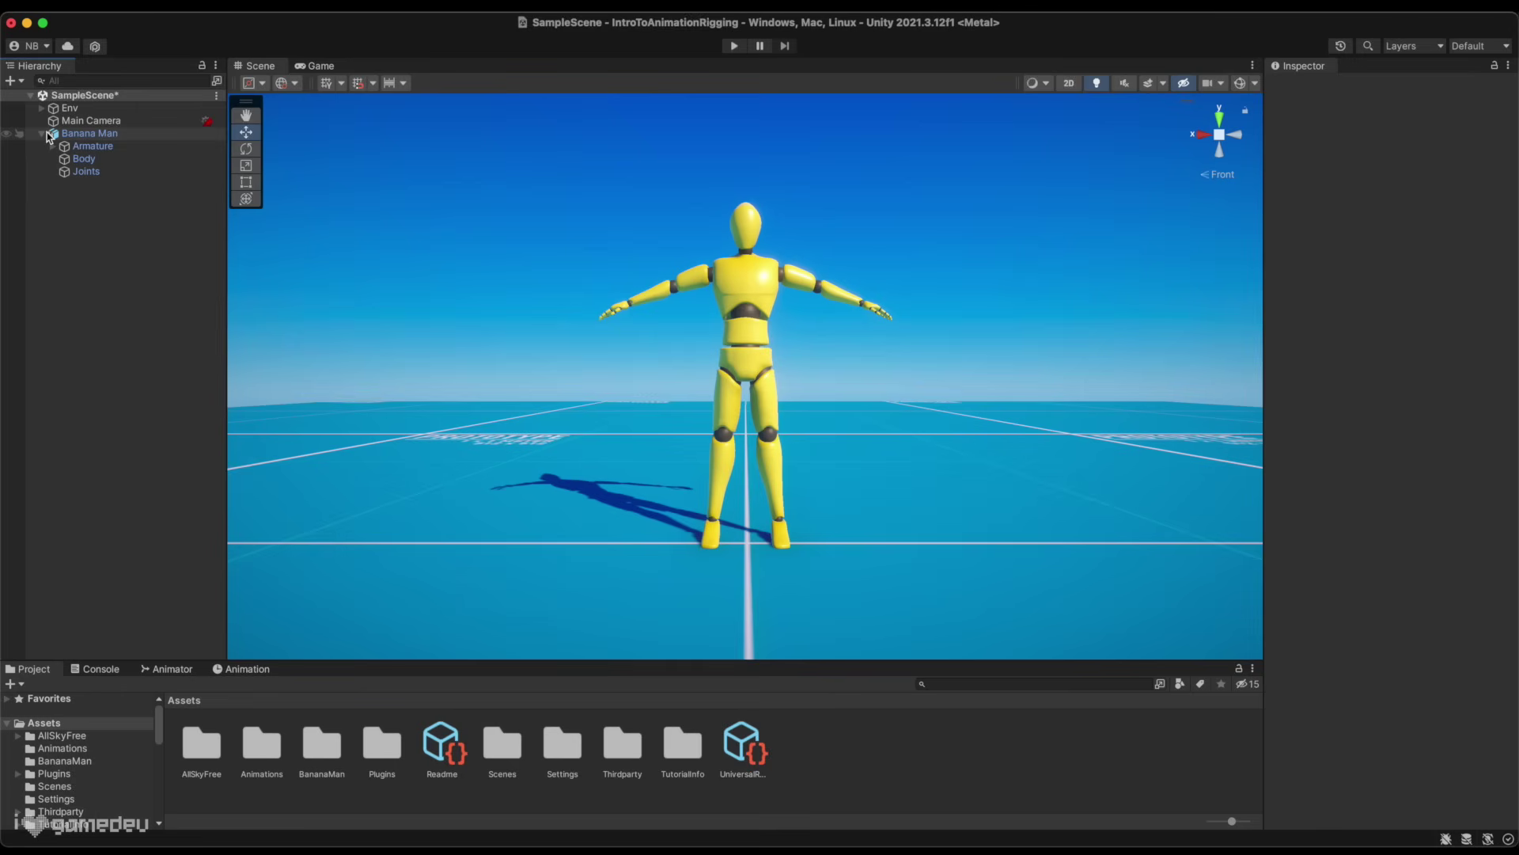
click(62, 135)
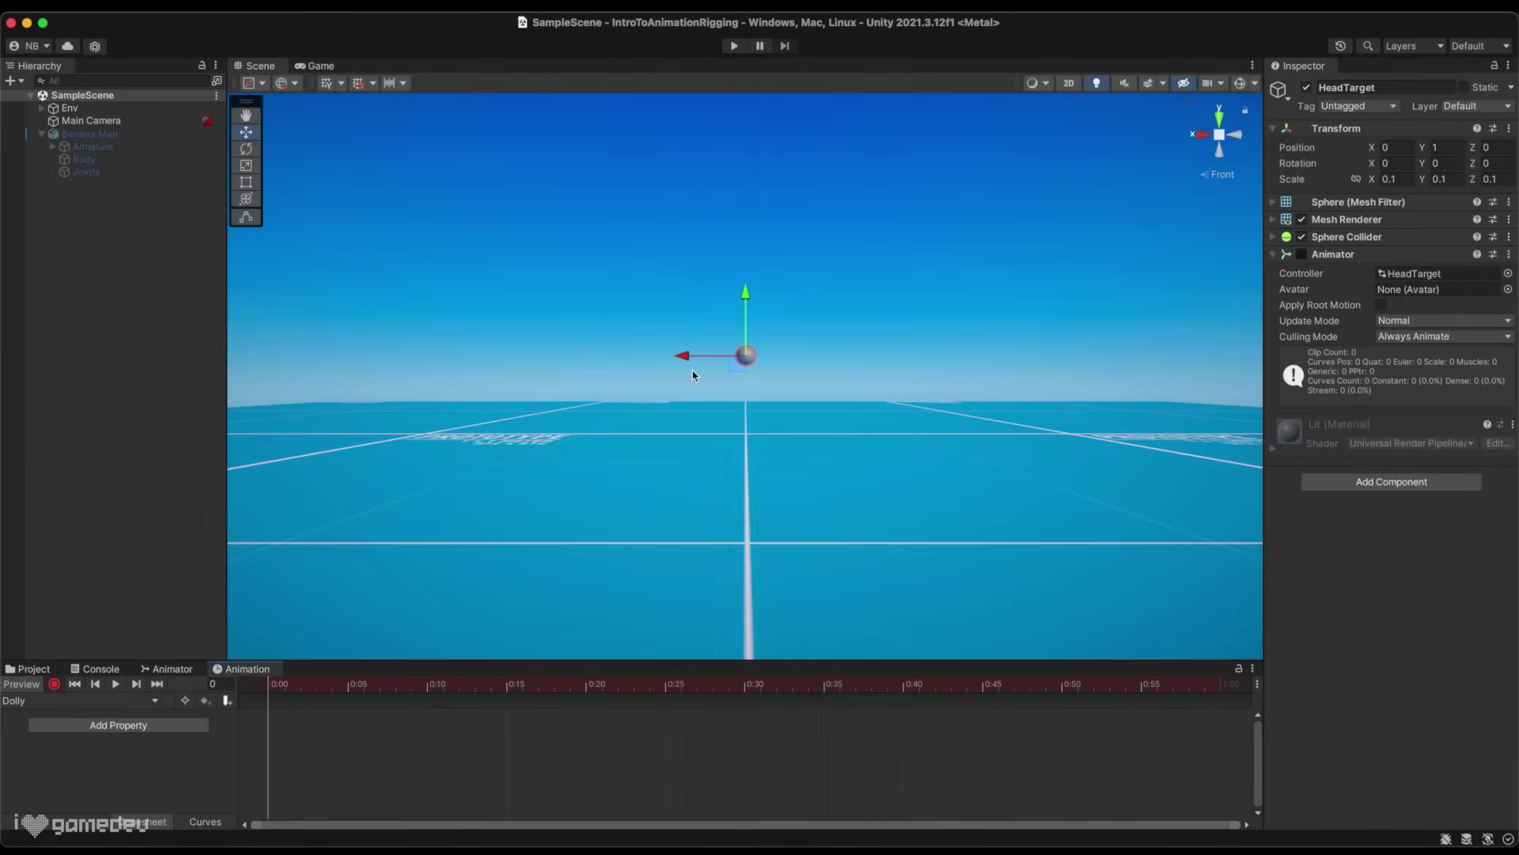
Preview the Dolly animation clip on the HeadTarget sphere.
click(116, 684)
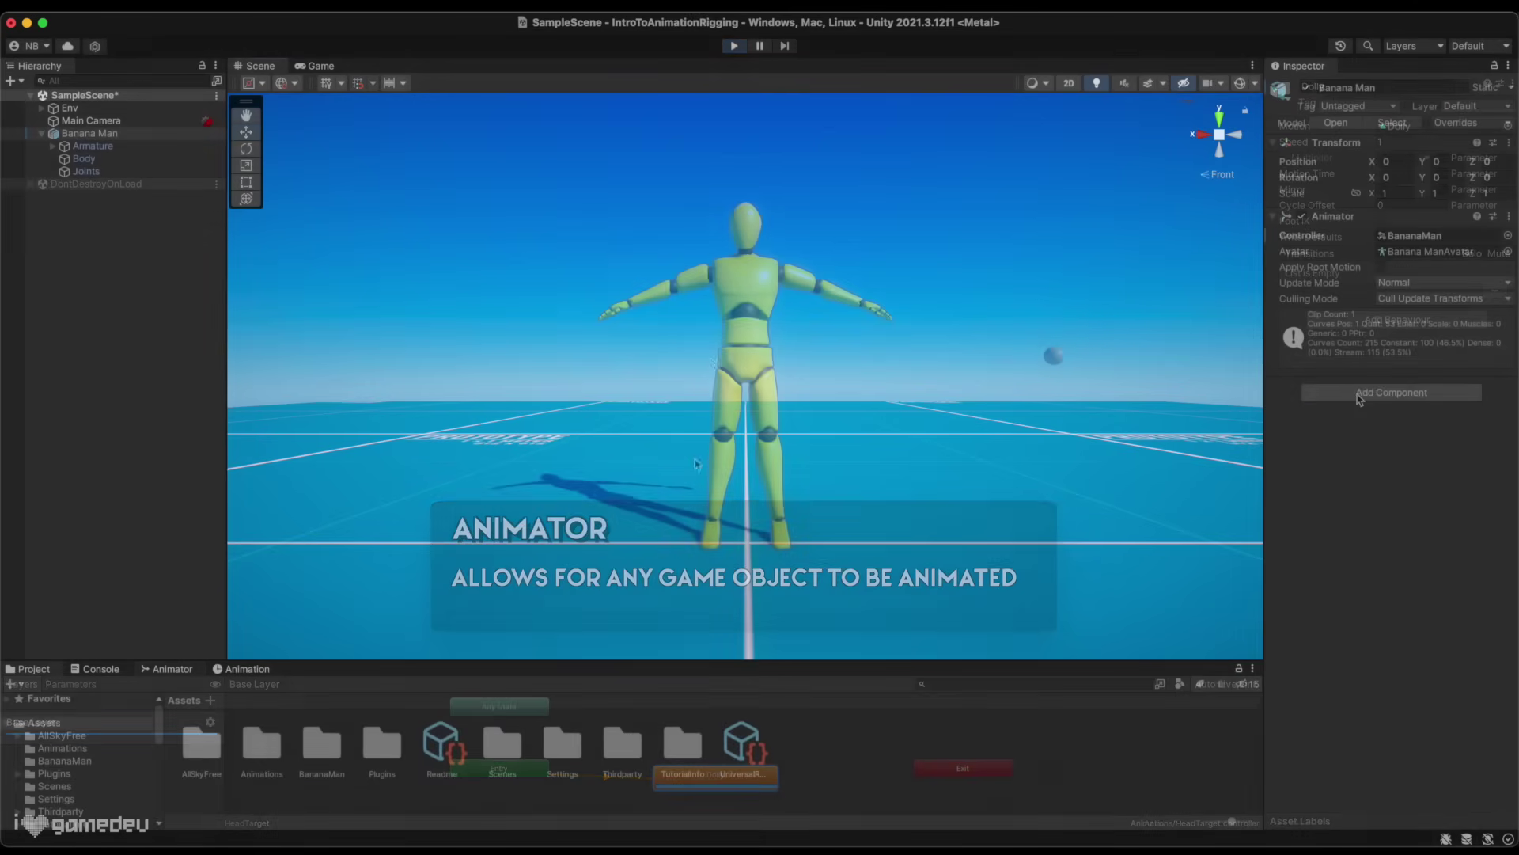
Add a Rig Builder component from the Animation Rigging setup category to Banana Man.
click(1391, 392)
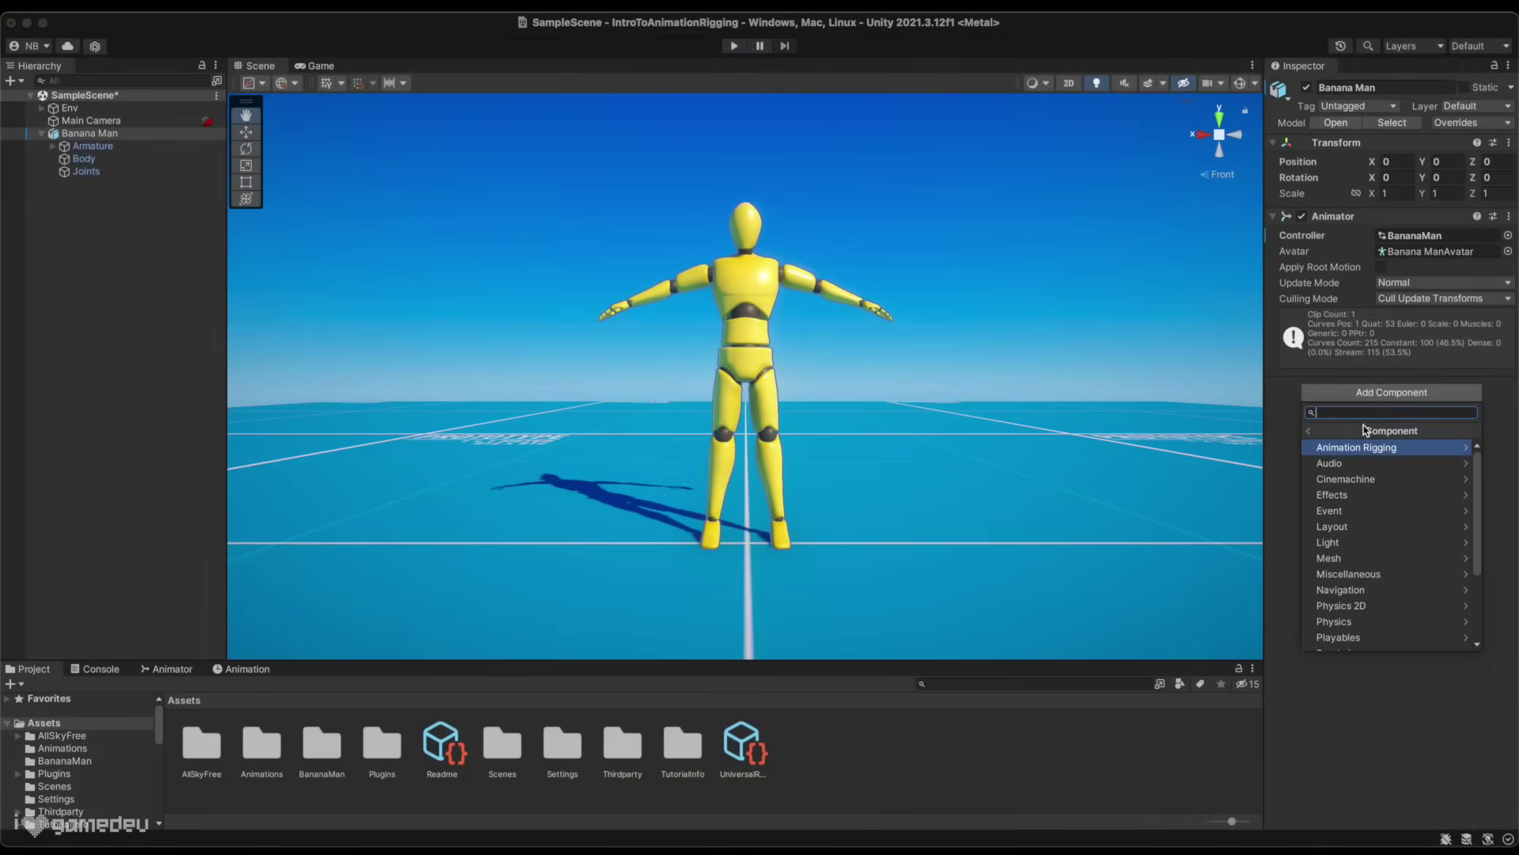
click(1367, 443)
click(1354, 589)
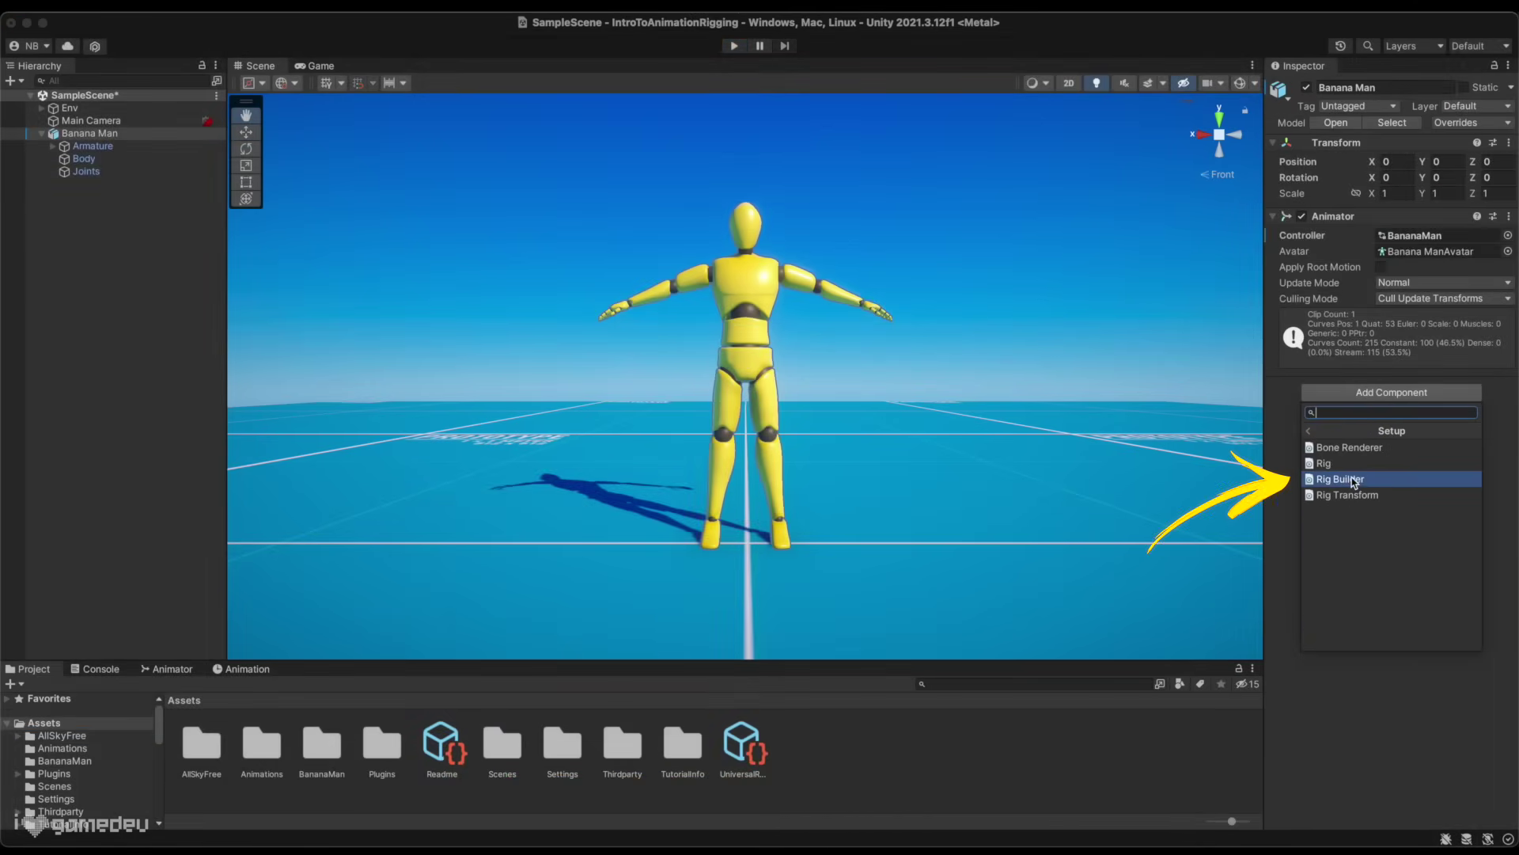
click(1354, 480)
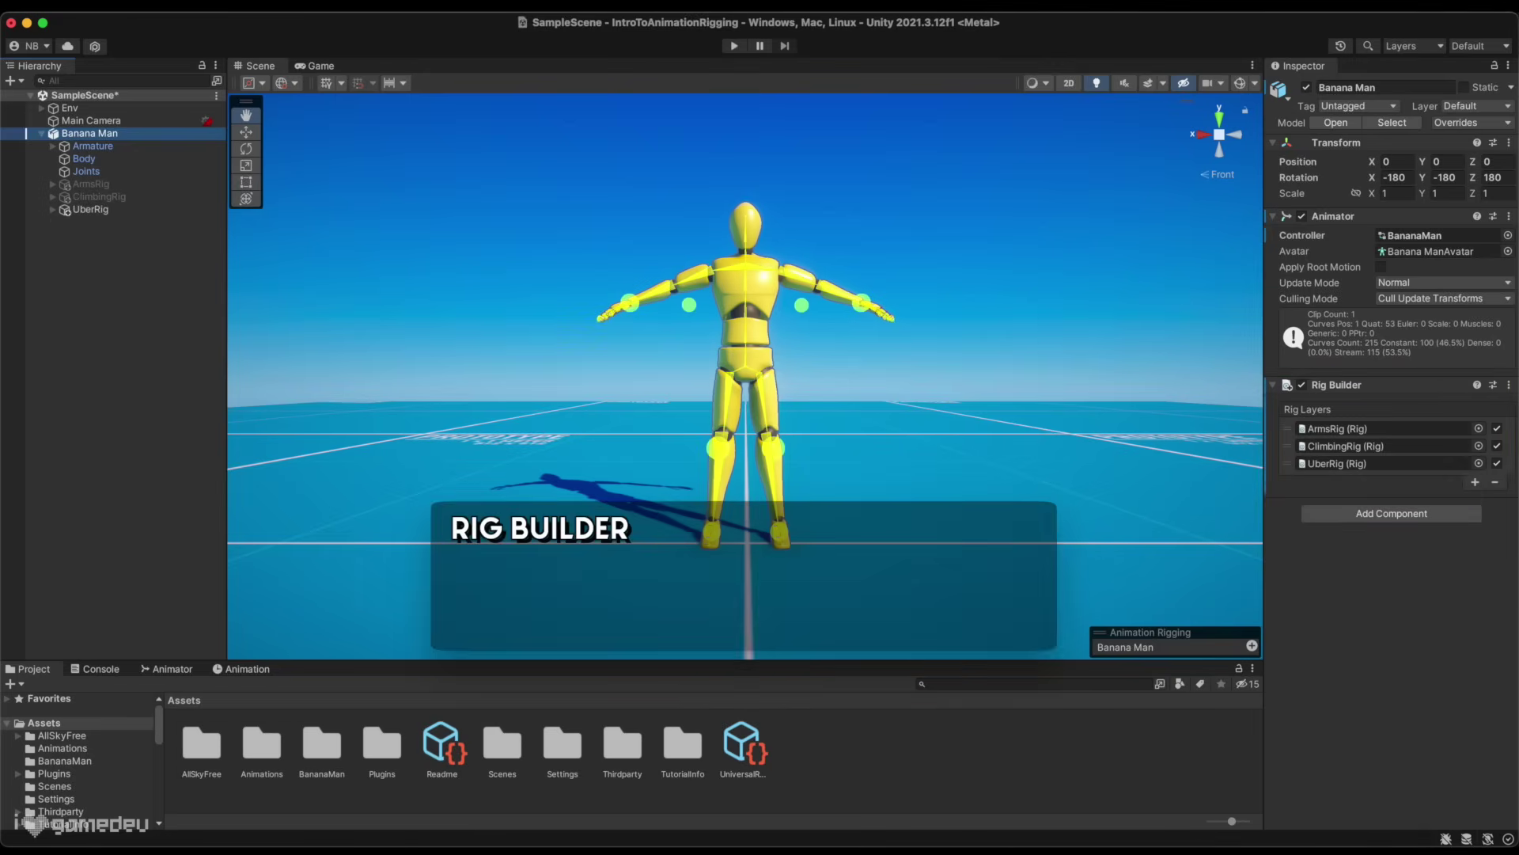
Try adding four empty rig layers to Banana Man's Rig Builder, and remove them again.
click(1475, 482)
click(1475, 499)
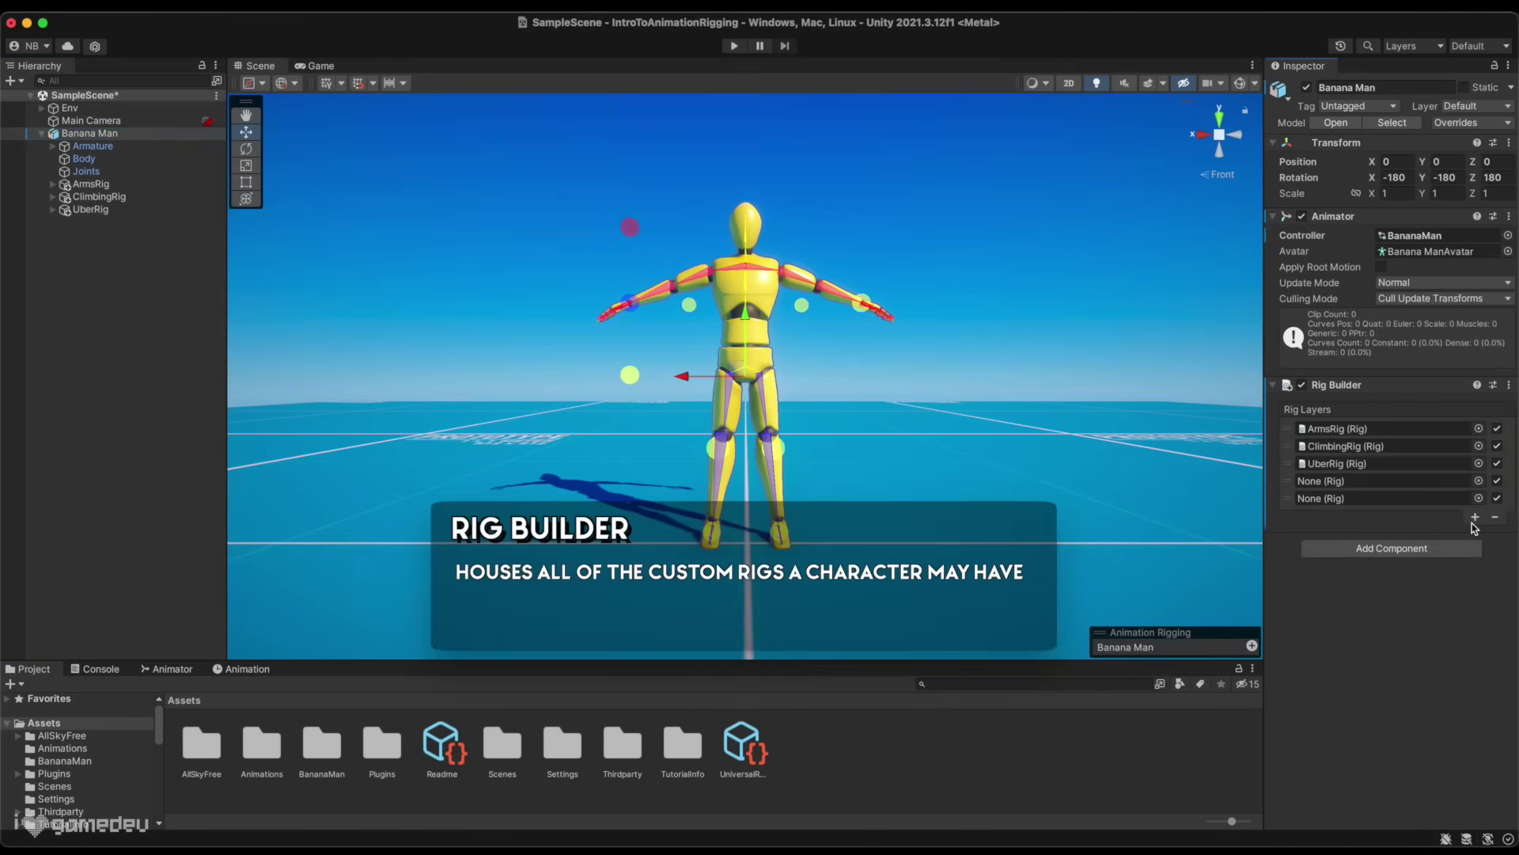
click(1475, 517)
click(1475, 534)
click(1495, 552)
click(1495, 535)
click(1495, 516)
click(1494, 499)
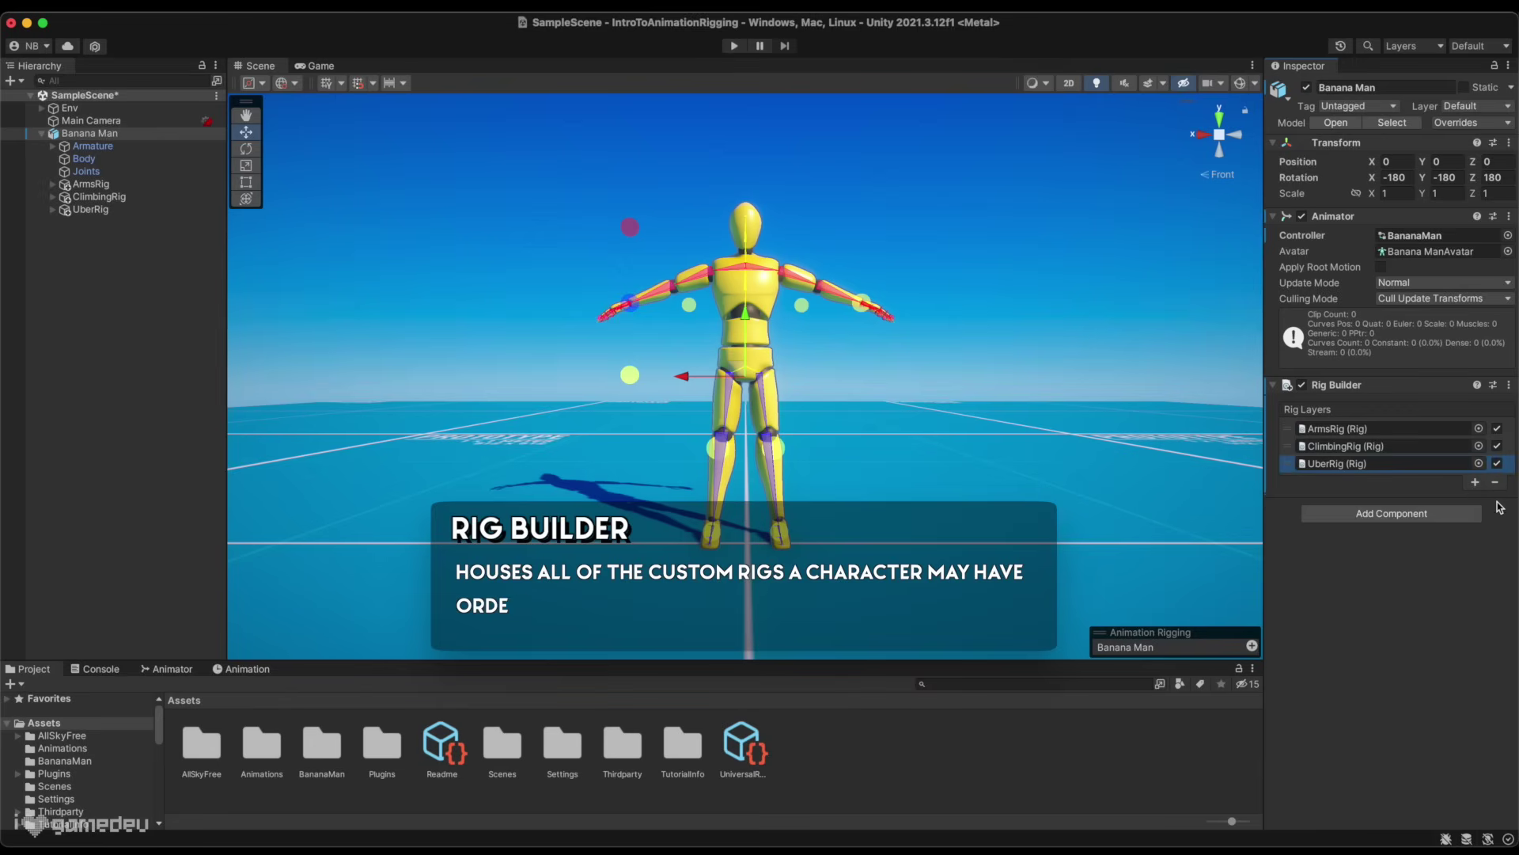
Test the rig layers in play mode by switching UberRig, ClimbingRig and ArmsRig off and on again.
key(super+p)
click(1497, 459)
click(1497, 442)
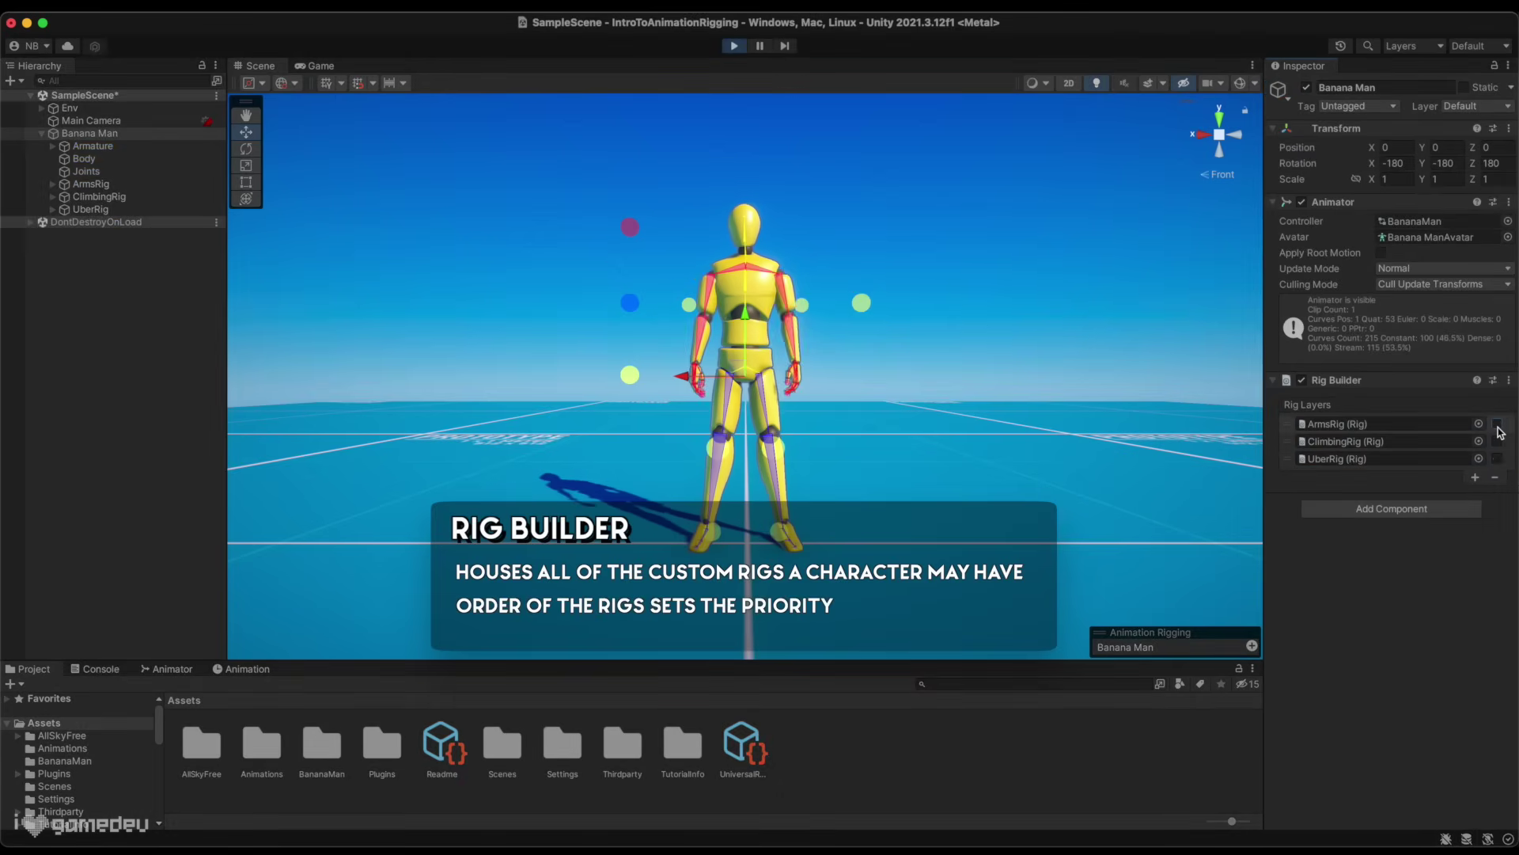
click(1497, 424)
click(1497, 441)
click(1497, 459)
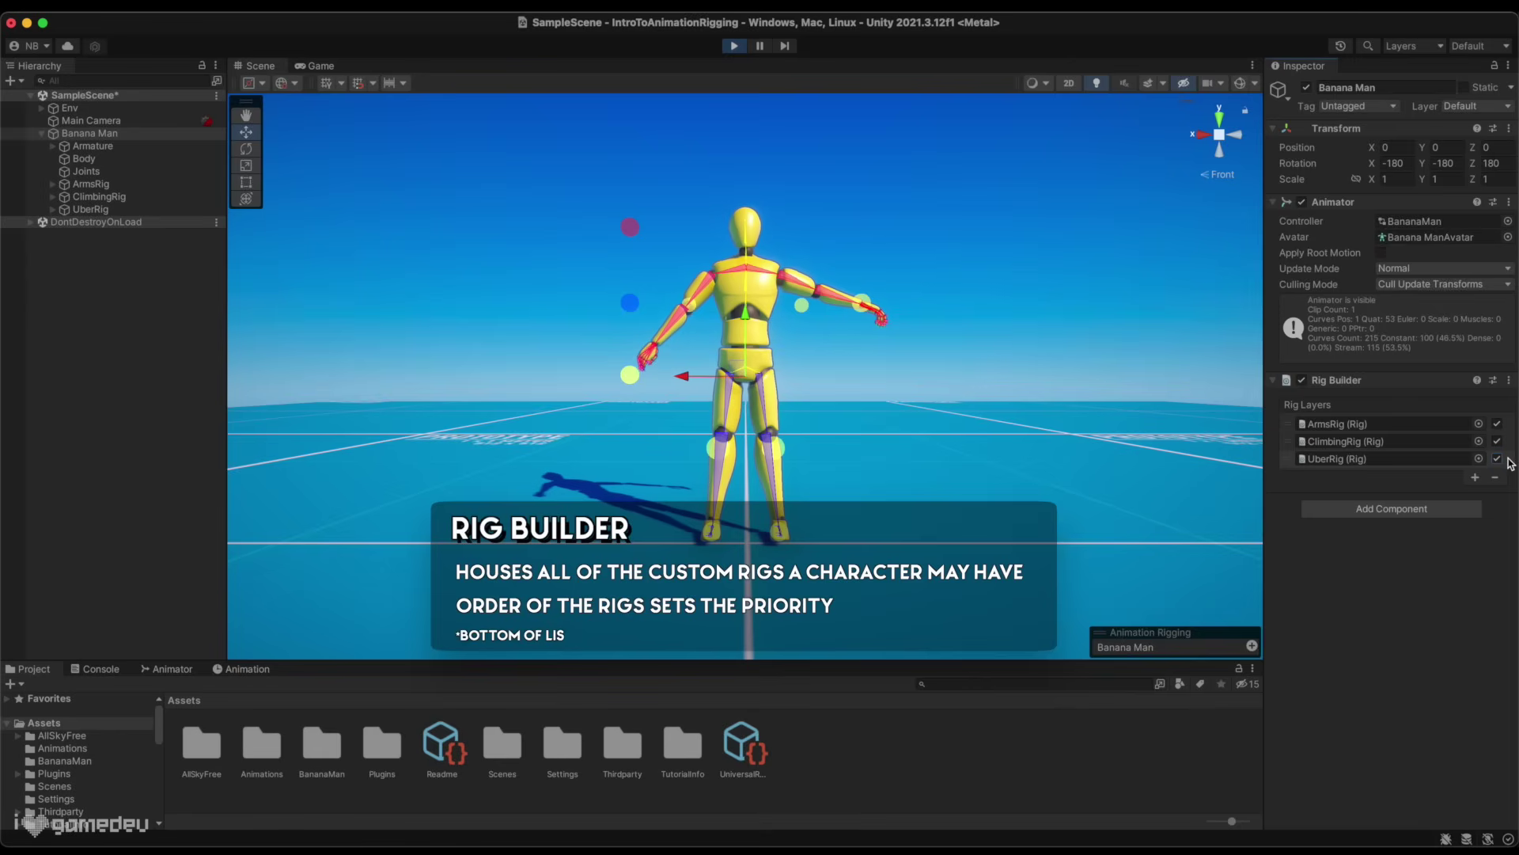
Stop play mode, move ArmsRig to the end of the rig layers, and toggle it during another play test.
key(super+p)
drag(1288, 429, 1282, 472)
key(super+p)
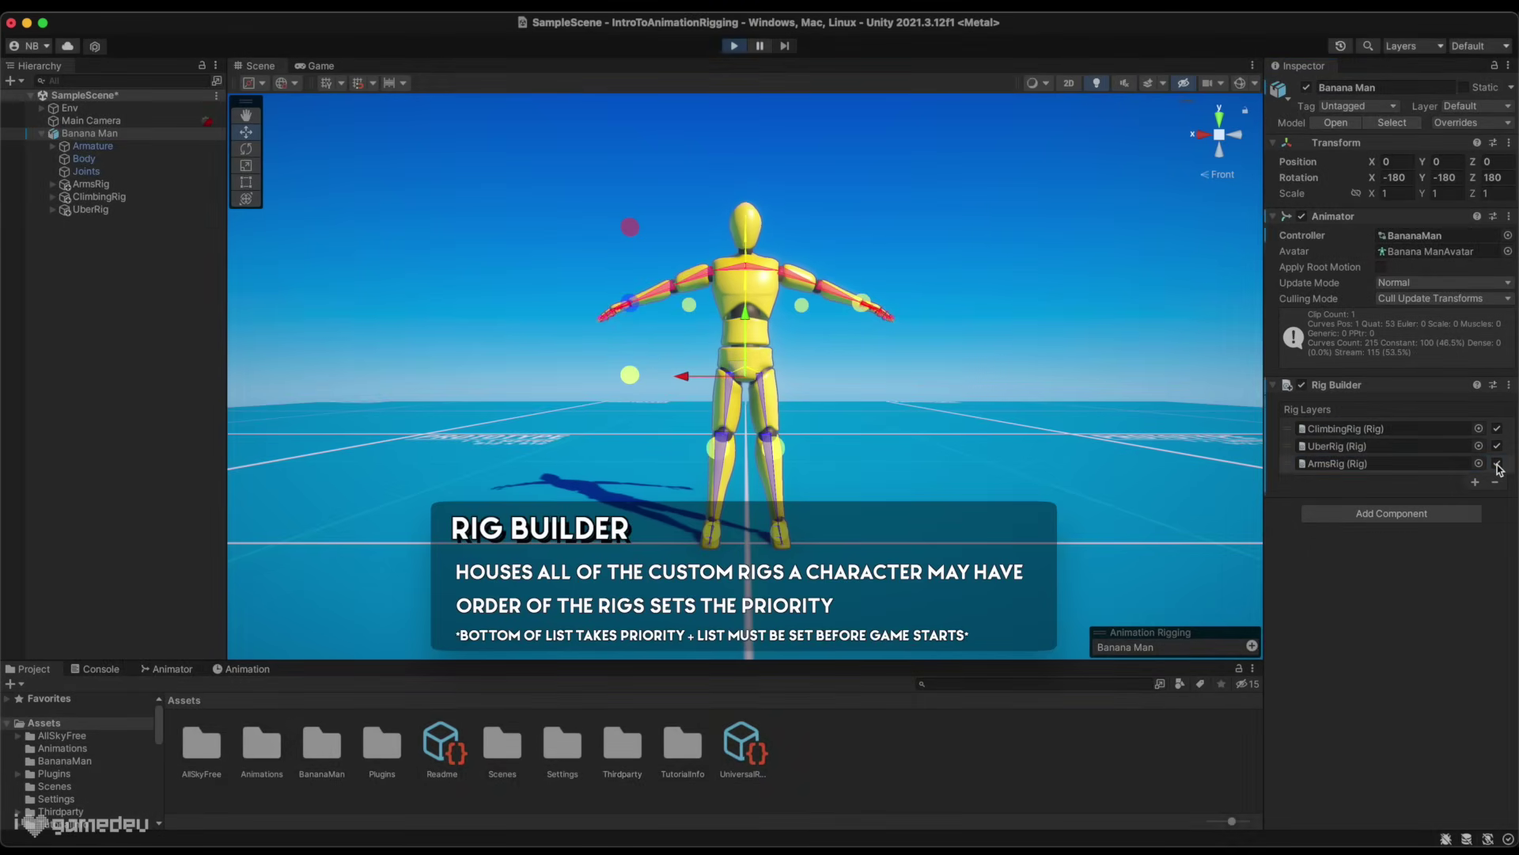
click(1497, 460)
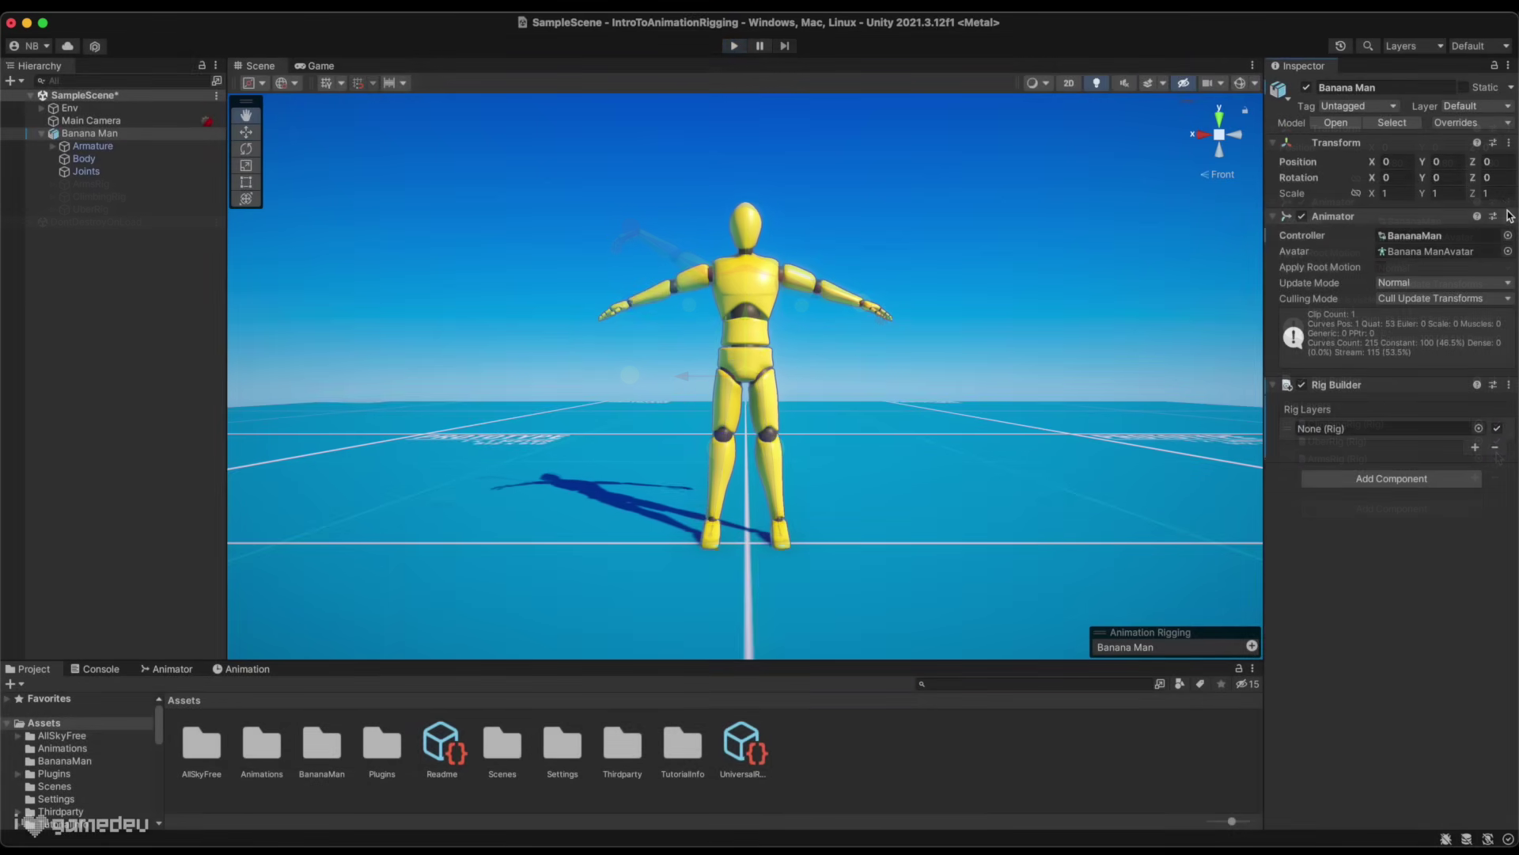
Try to remove the Animator component from Banana Man.
click(1509, 216)
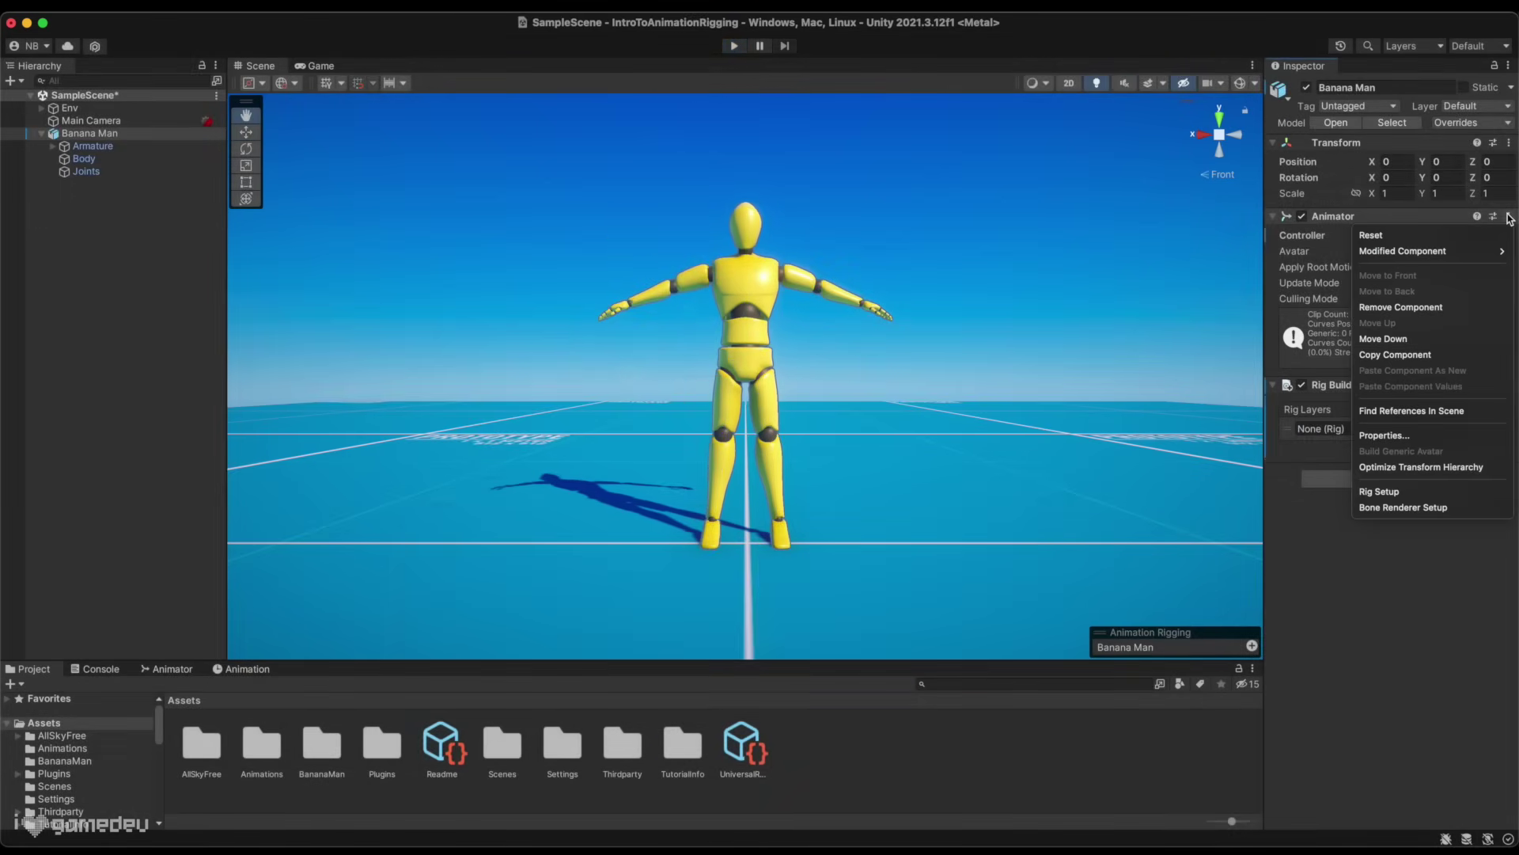
click(1443, 307)
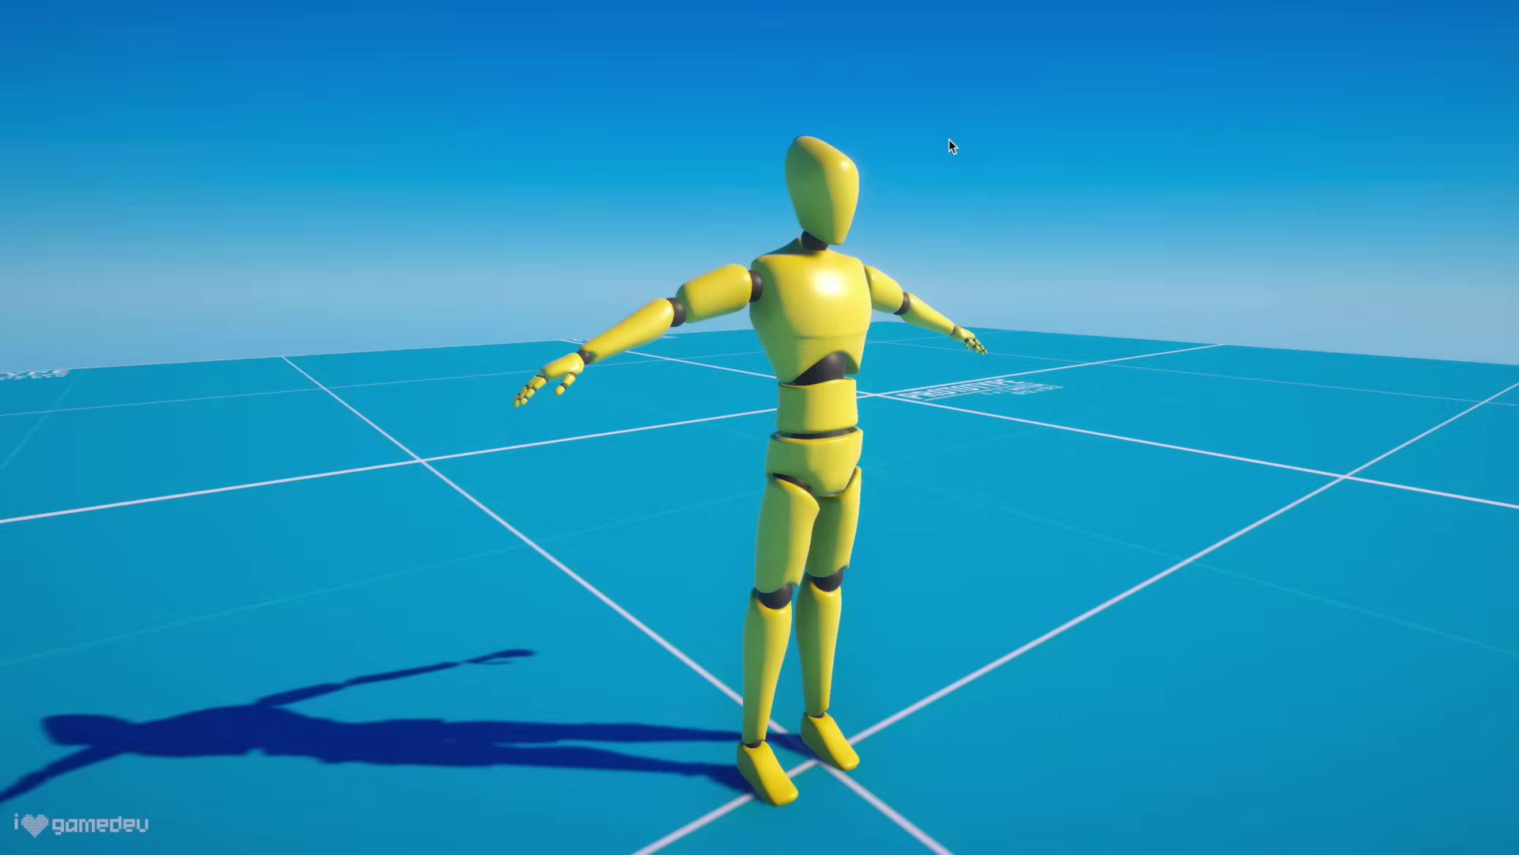
Try picking the character's head, right forearm and hip area directly on the mesh without displayed bones.
click(837, 194)
click(604, 353)
drag(847, 502, 937, 514)
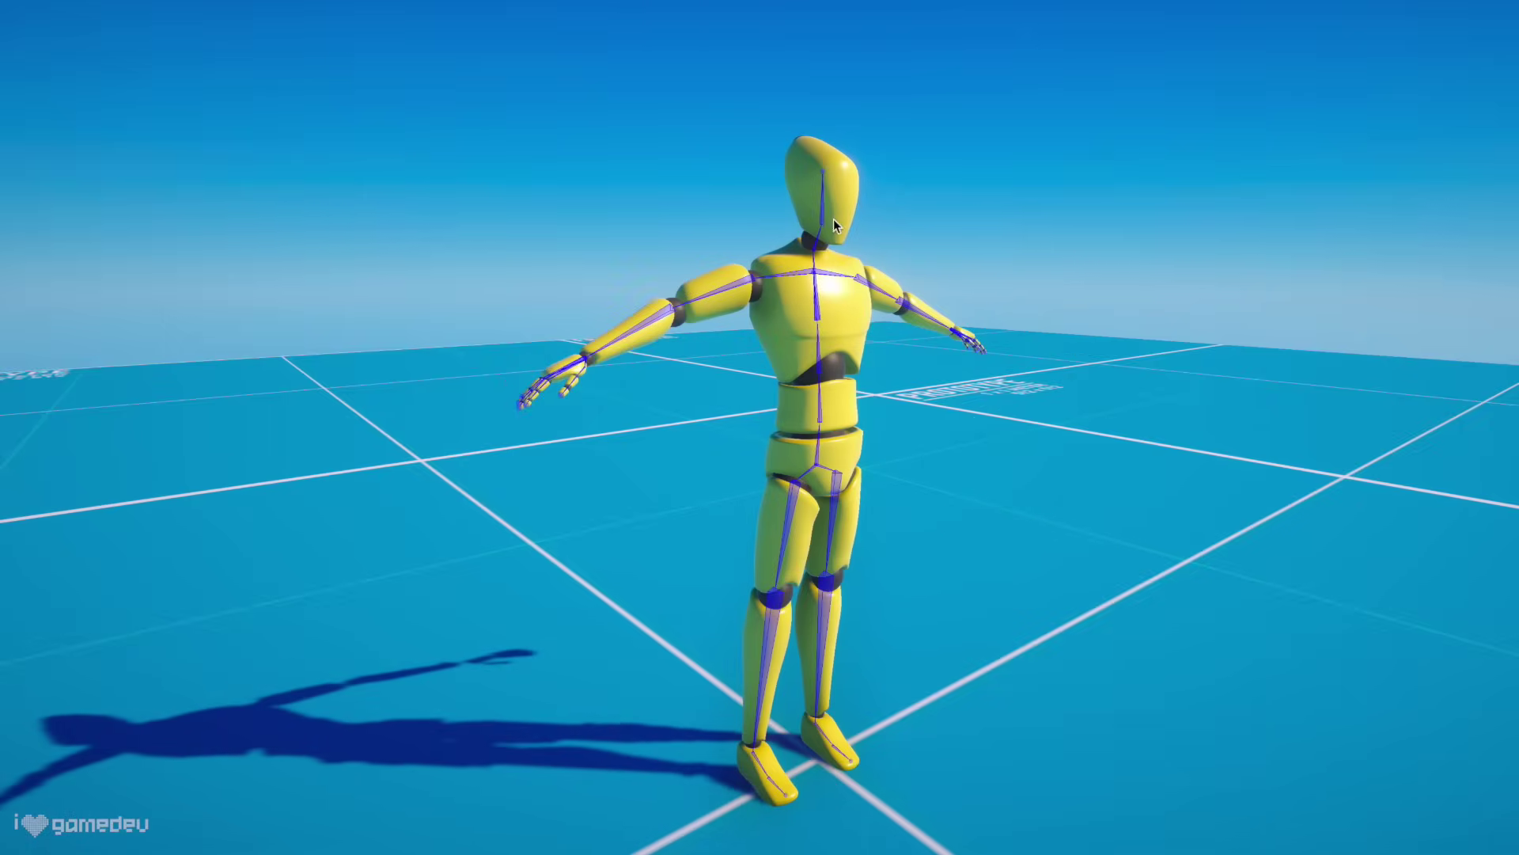
Select the head bone, the right upper arm bone and the shoulder area through the displayed bones.
click(825, 212)
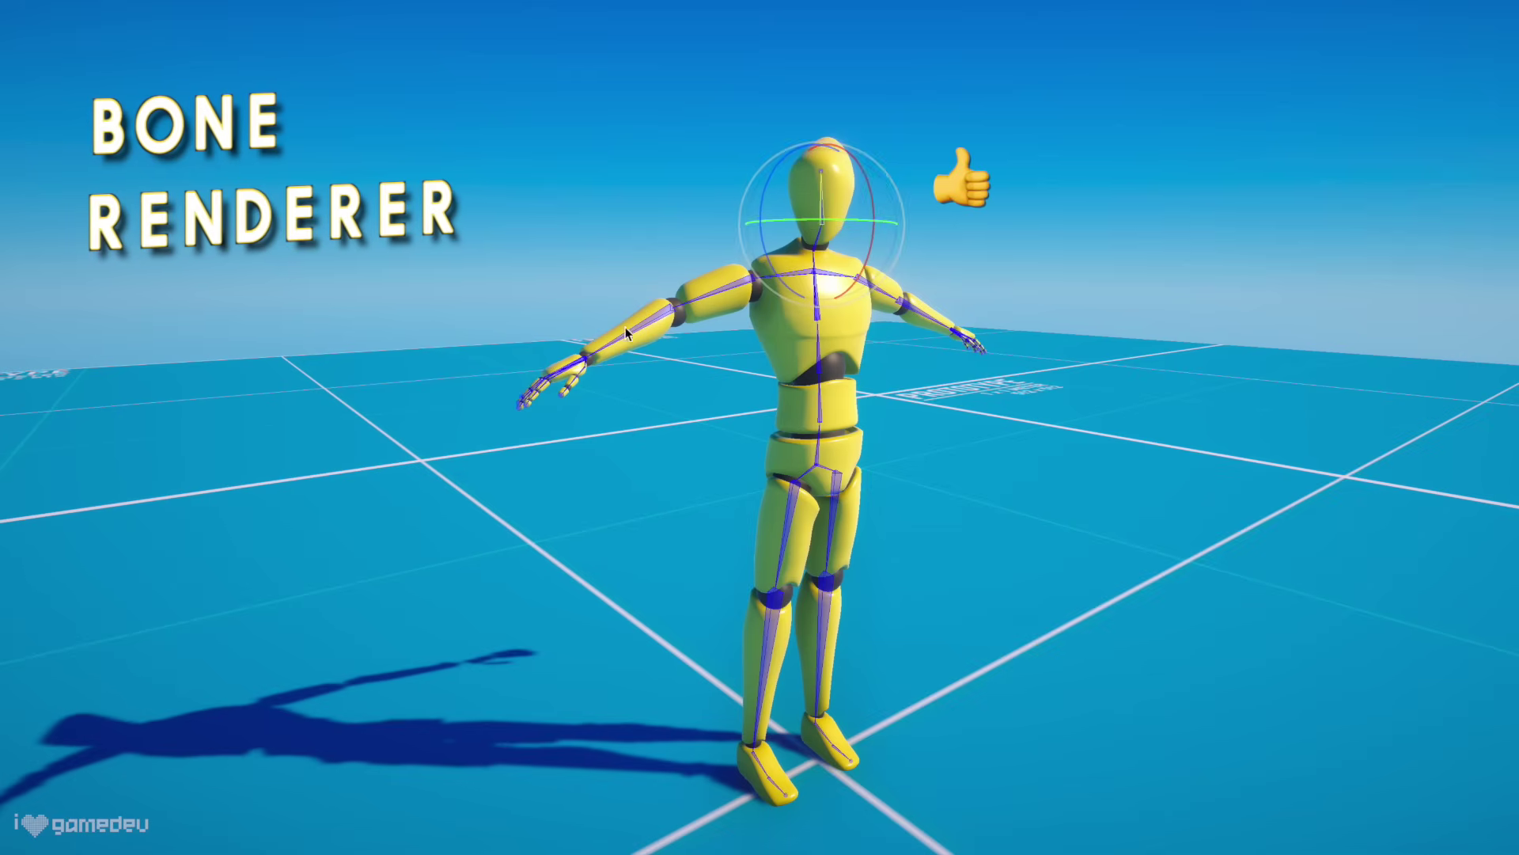
click(728, 287)
drag(704, 211, 890, 279)
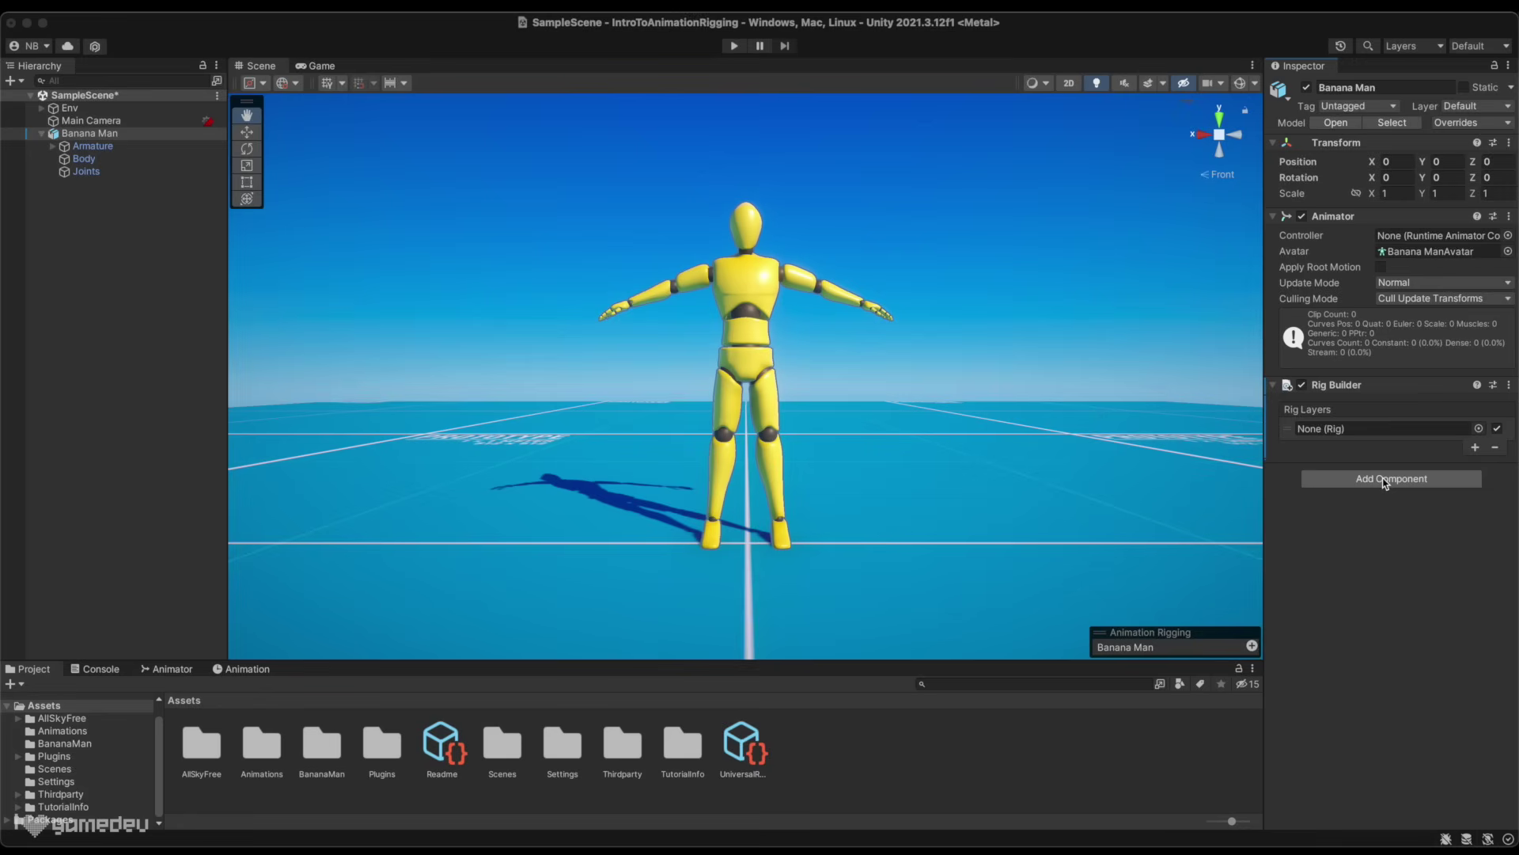
Add a Bone Renderer component to Banana Man and assign all armature bones from Hips downward to its Transforms.
click(1386, 479)
text(bone ren)
key(Up)
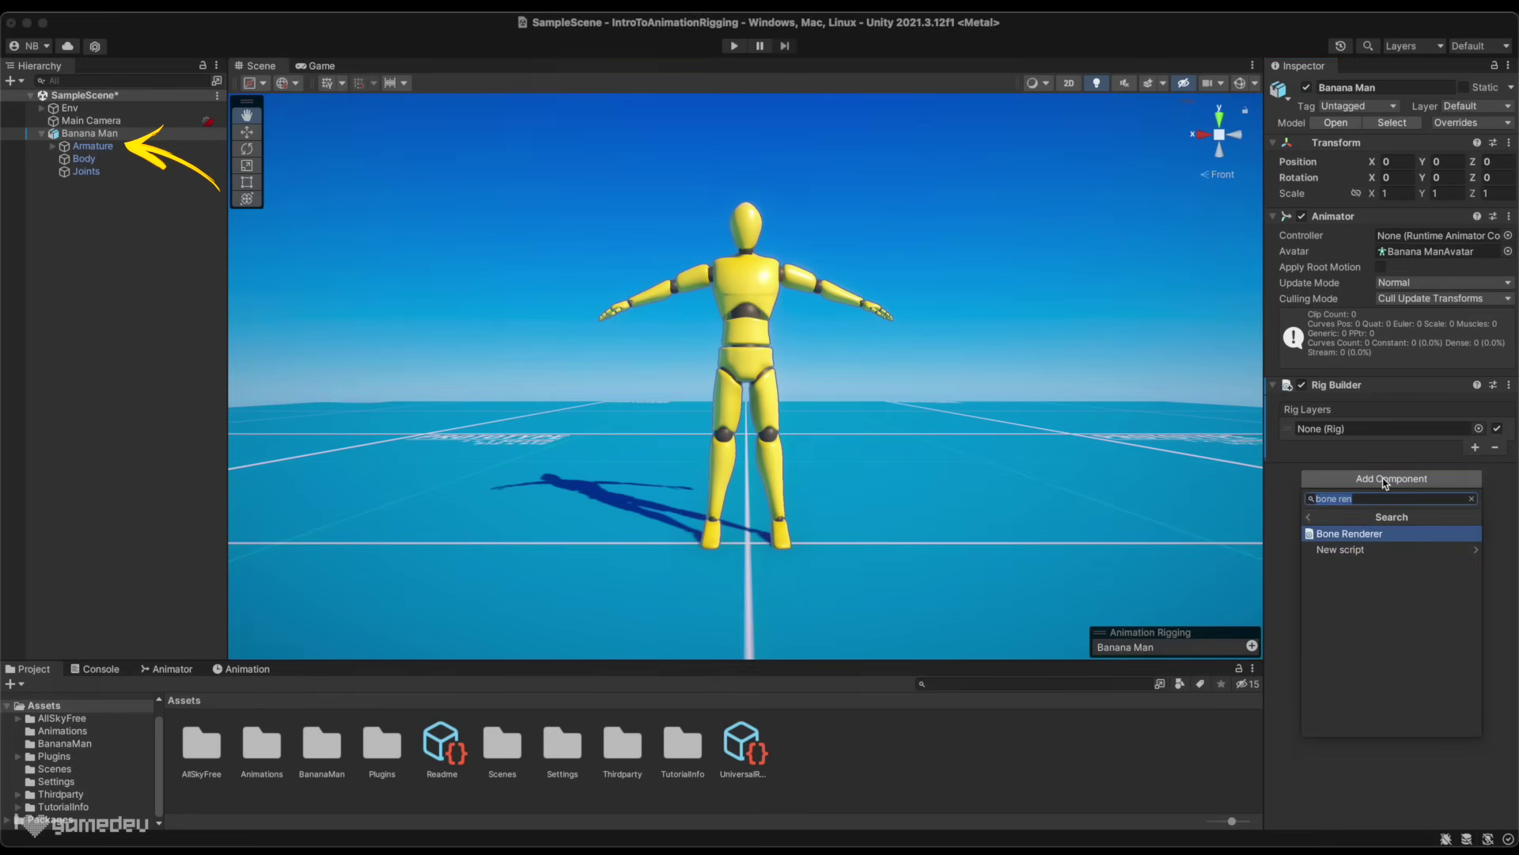
key(Return)
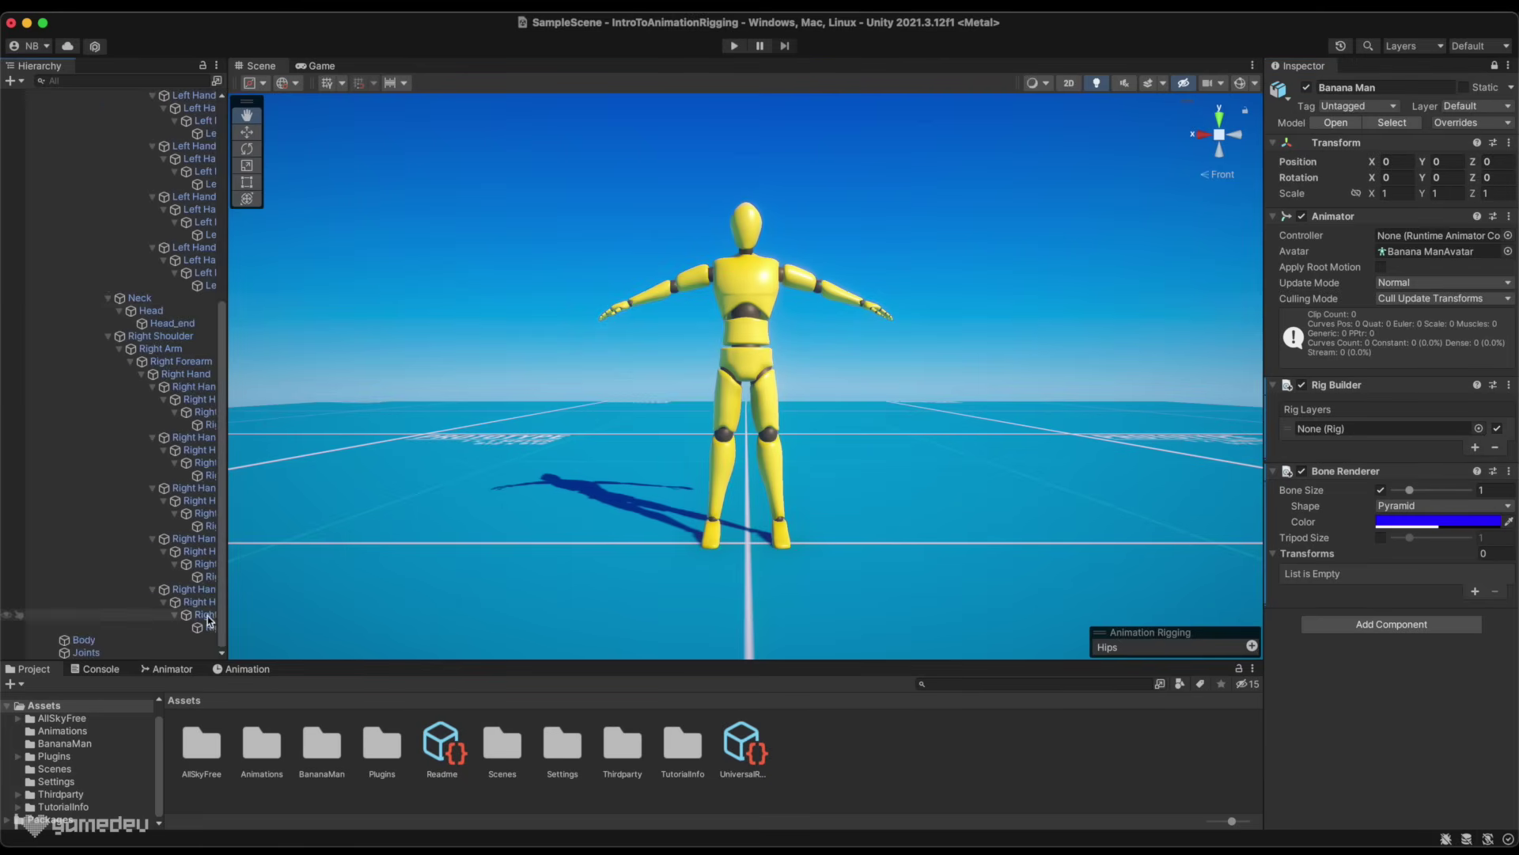
drag(139, 297, 1314, 553)
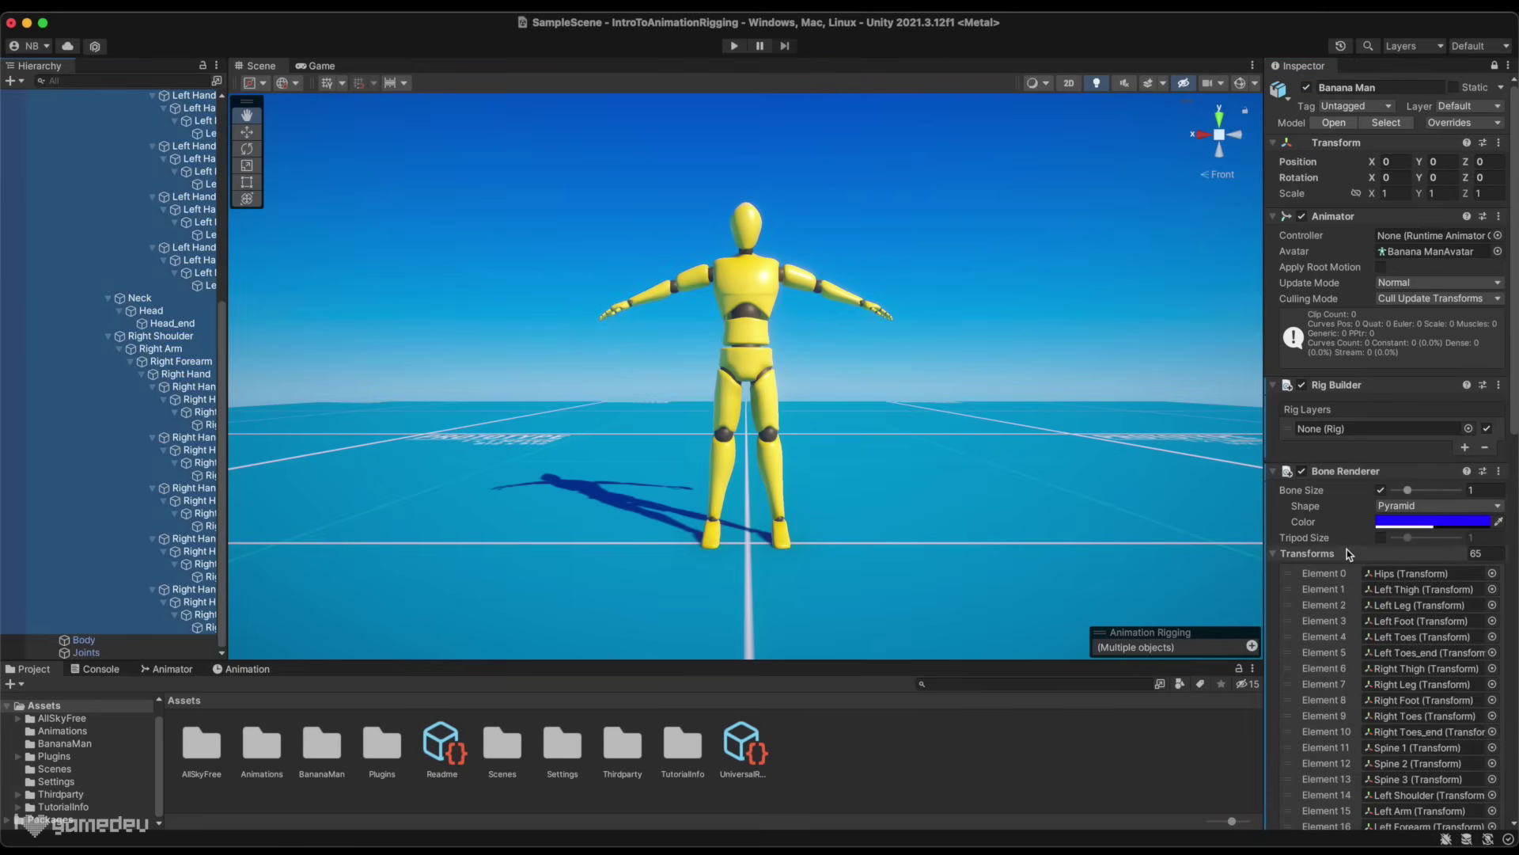
click(1304, 474)
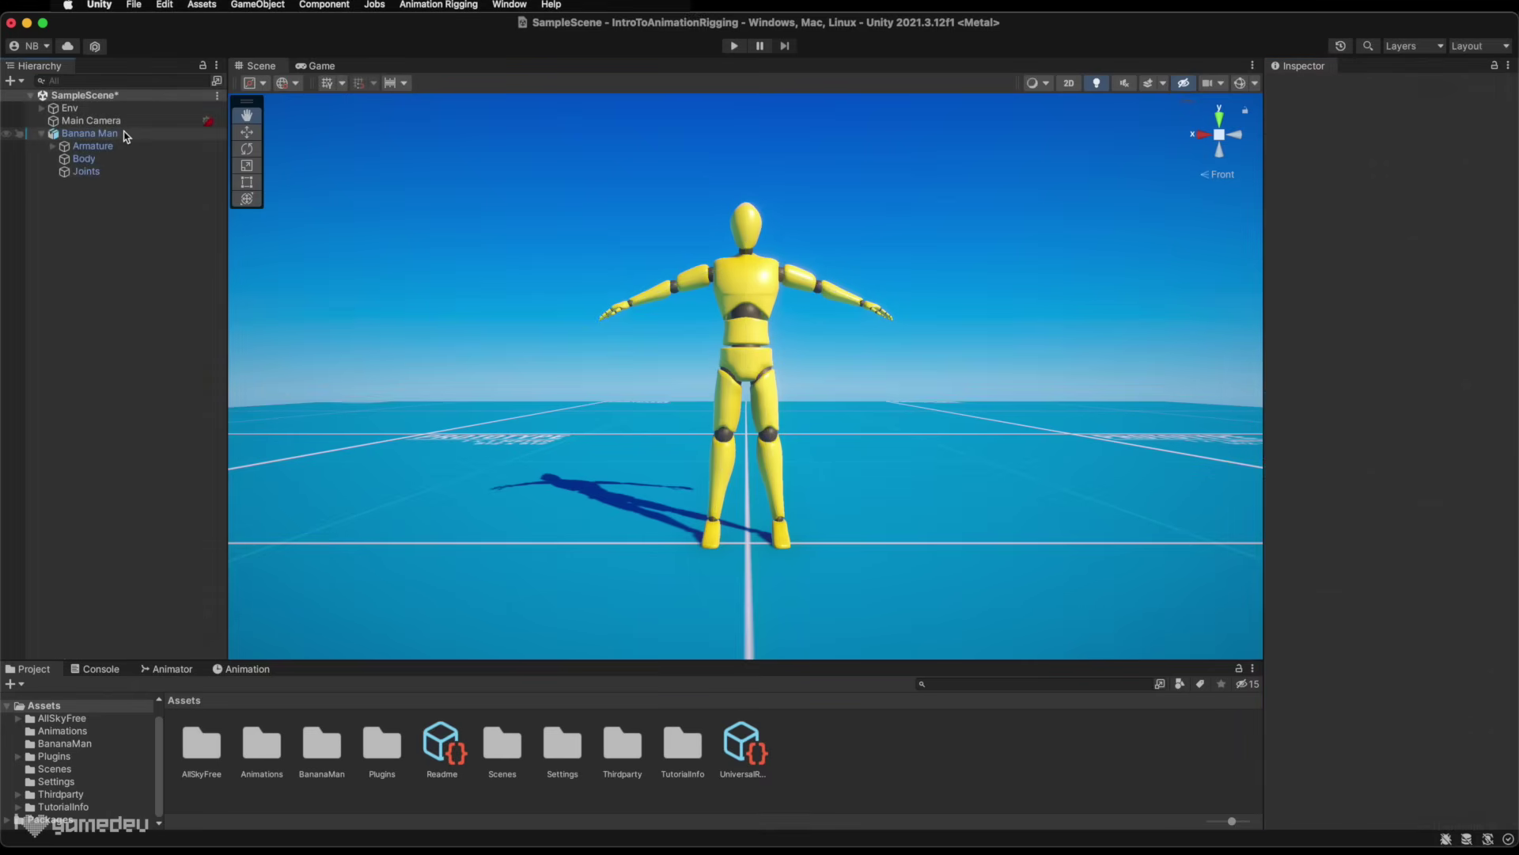
Run Bone Renderer Setup on Banana Man to add a Bone Renderer covering all its bones.
click(125, 134)
click(456, 6)
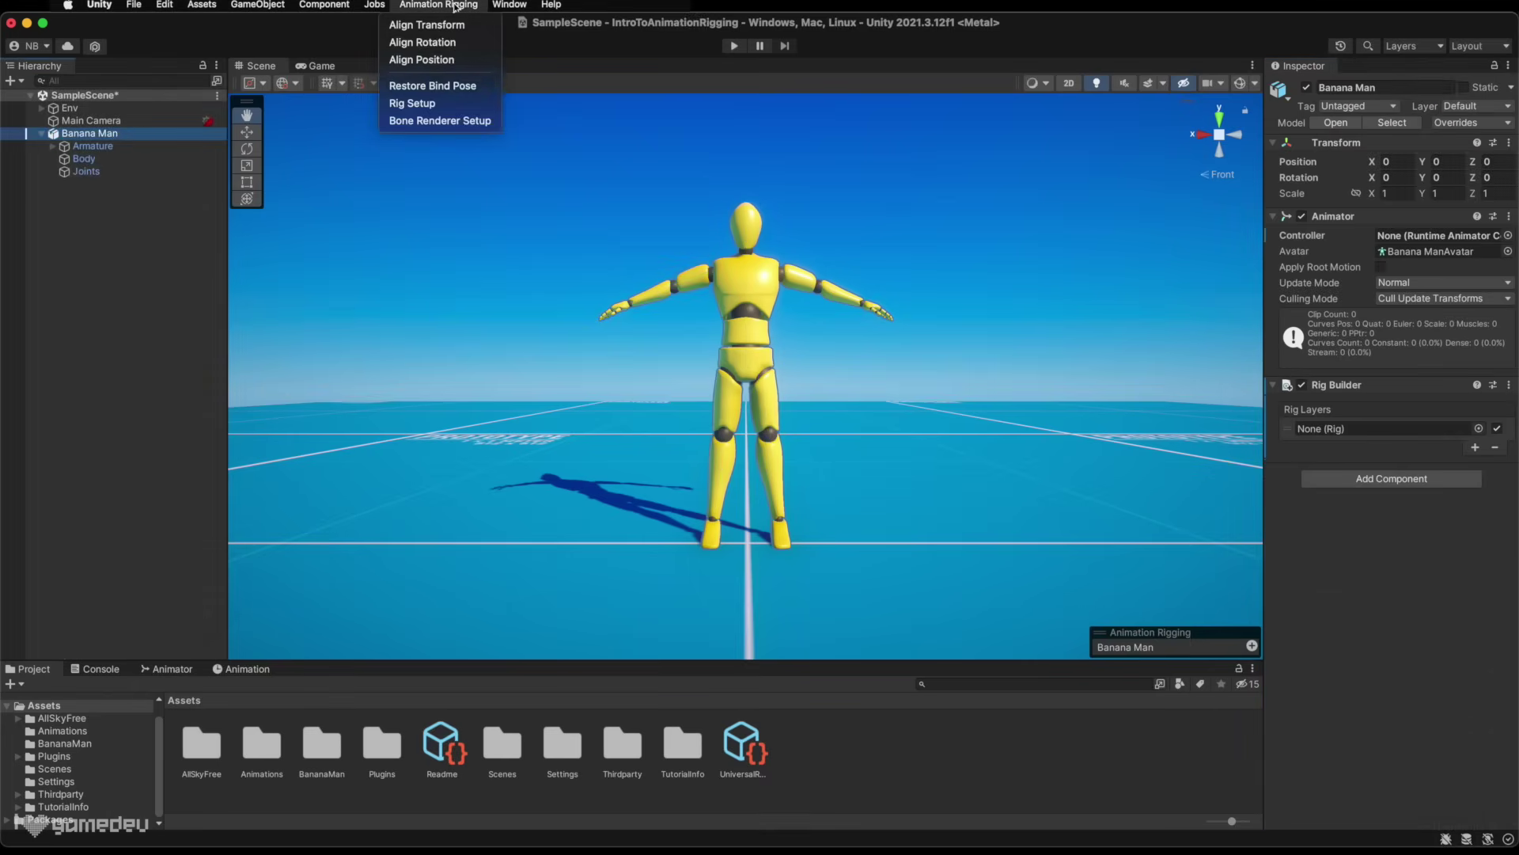
click(449, 121)
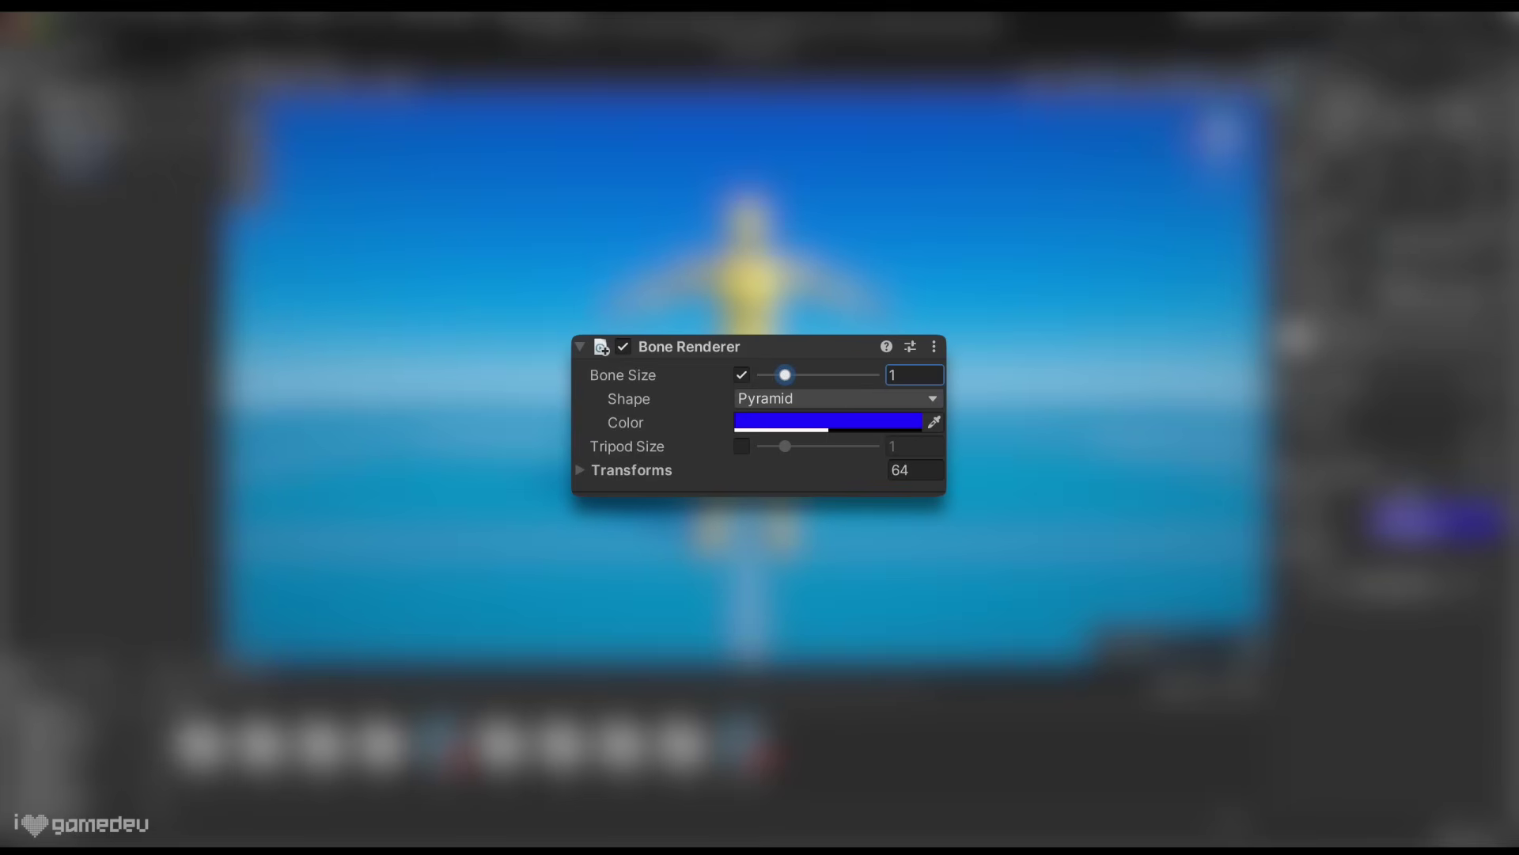
Configure the Bone Renderer with the Pyramid shape, bone size 3.04 and tripod size 5, trying out other bone colours.
click(1438, 523)
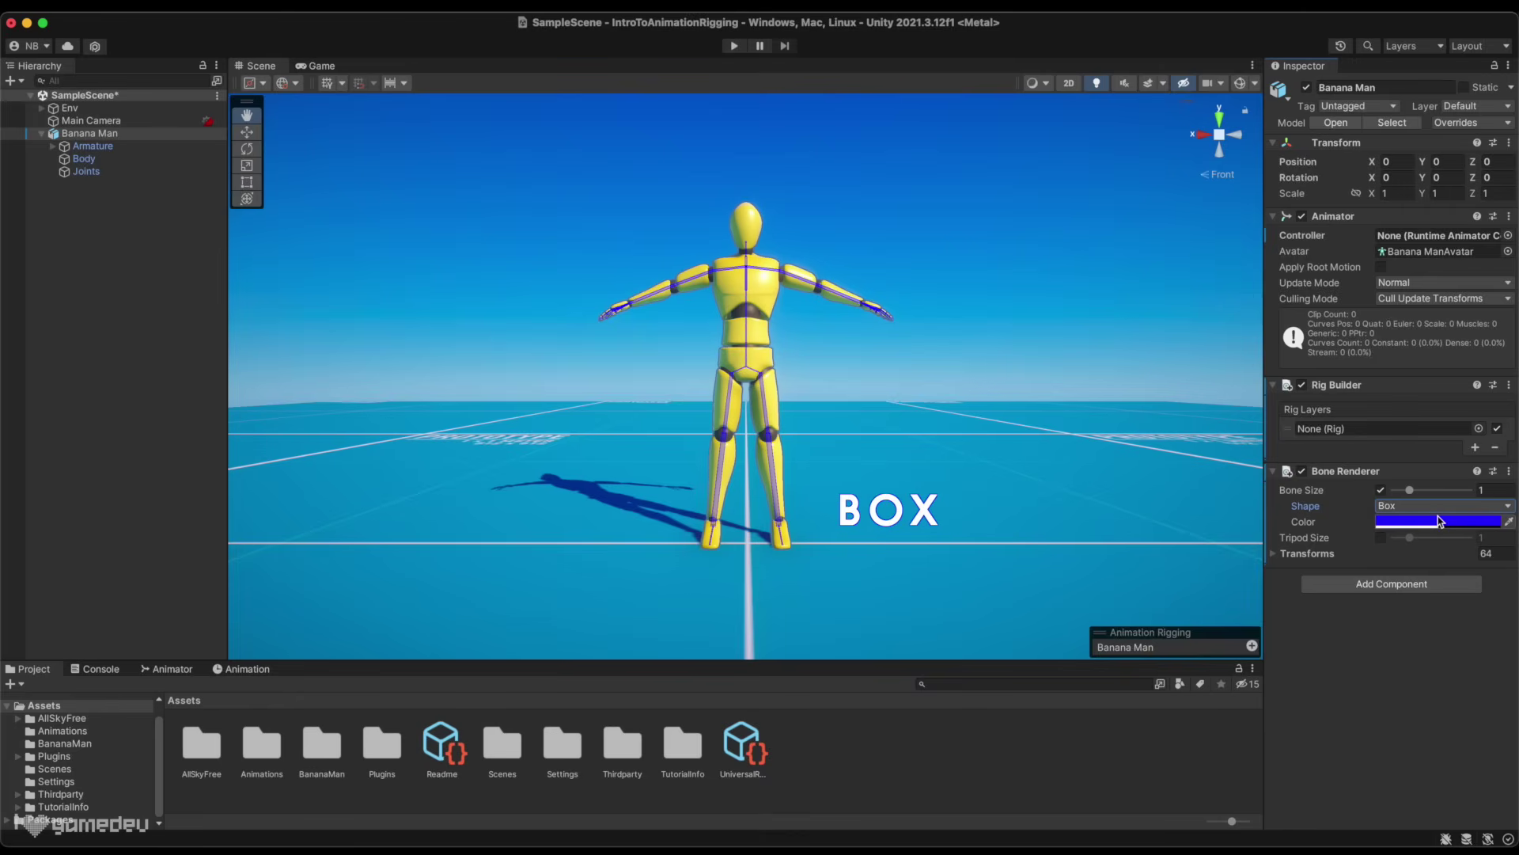
click(1441, 506)
click(1440, 520)
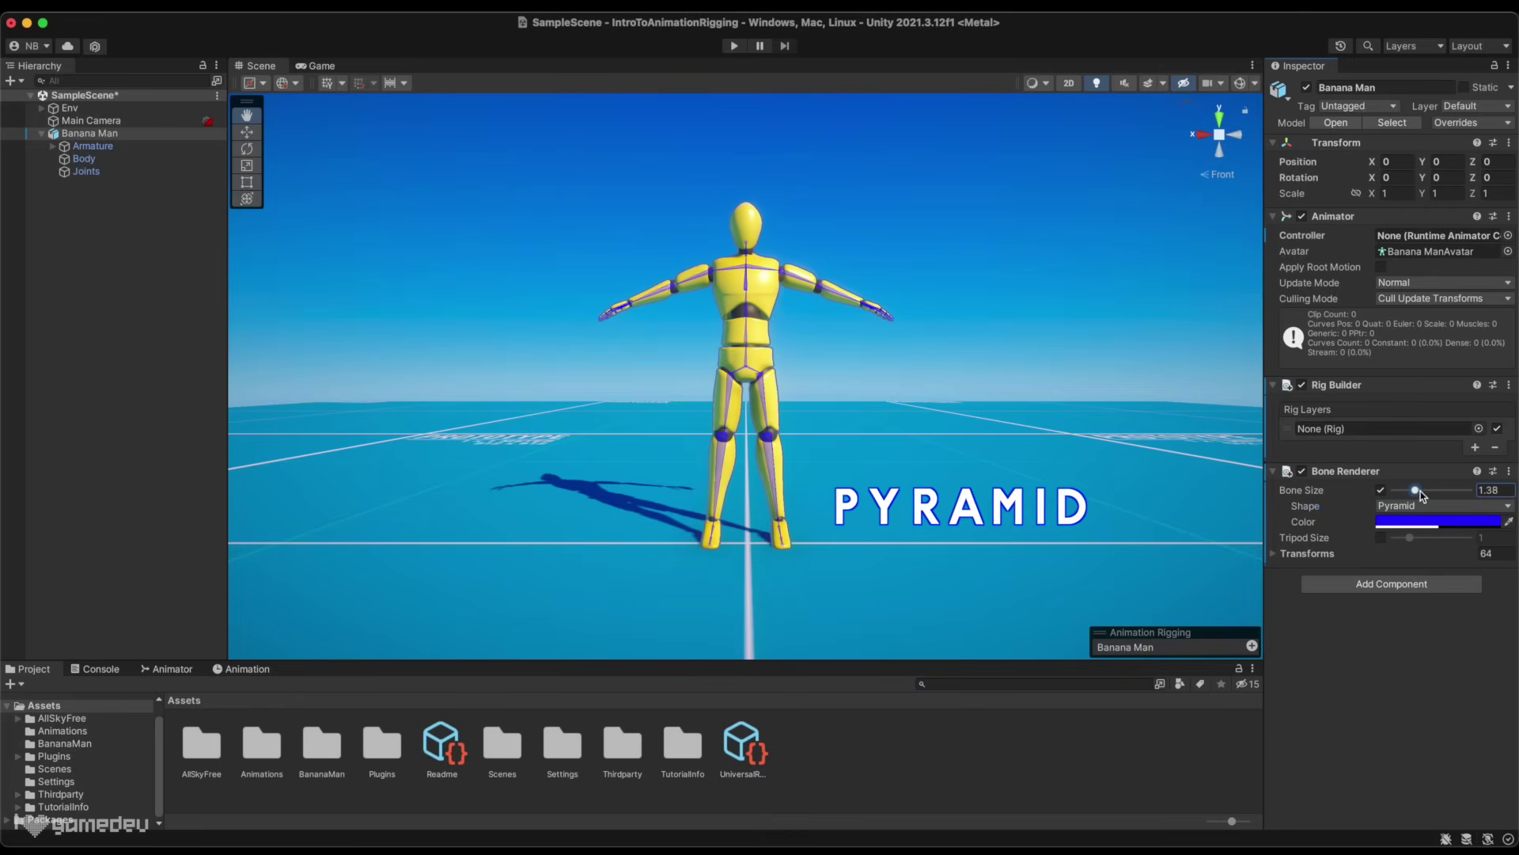
click(1440, 521)
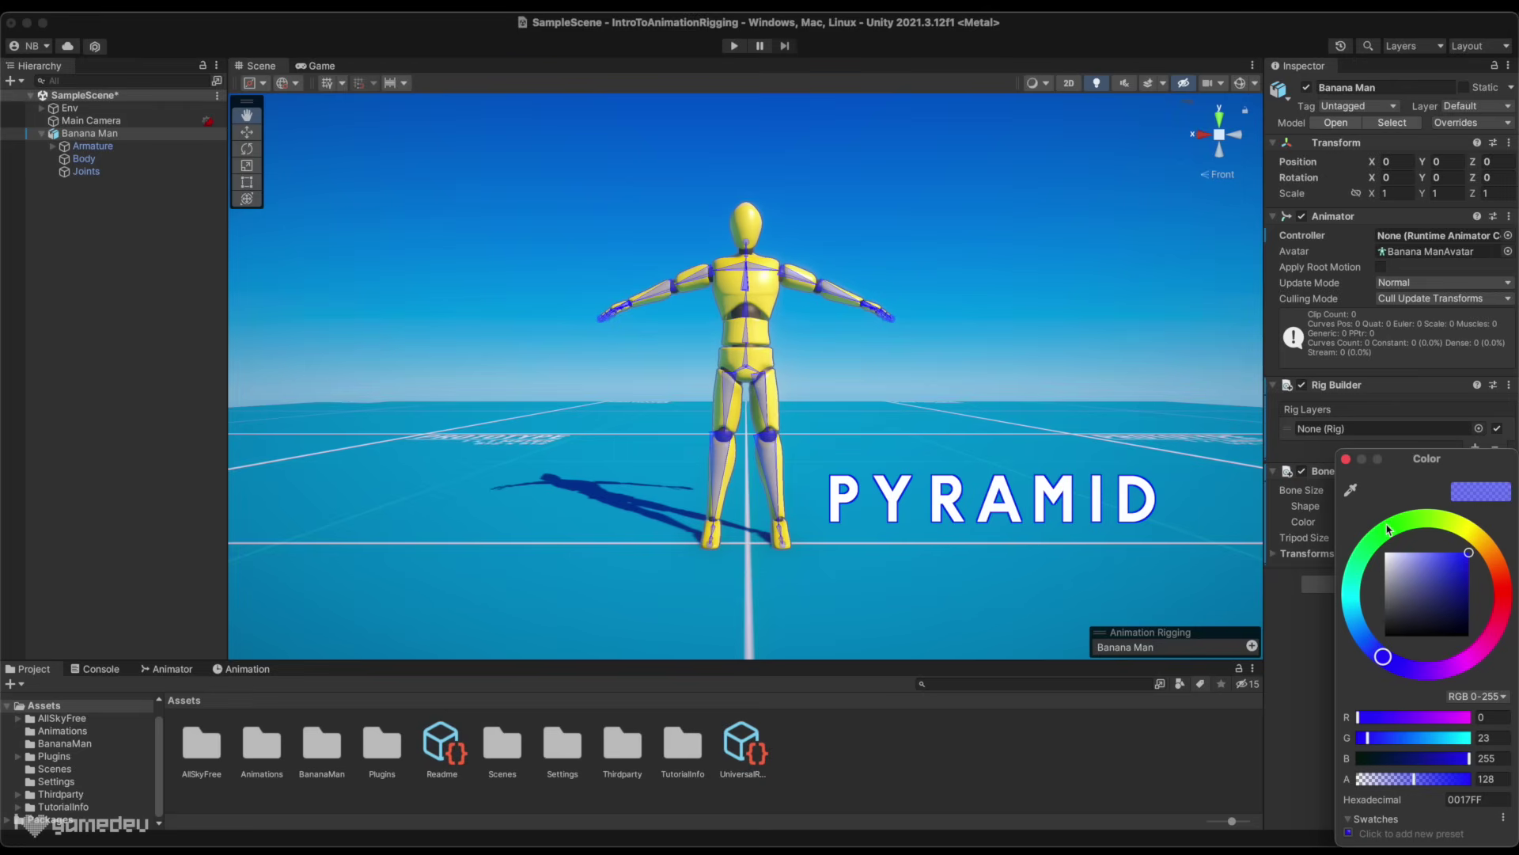
drag(1388, 529, 1420, 519)
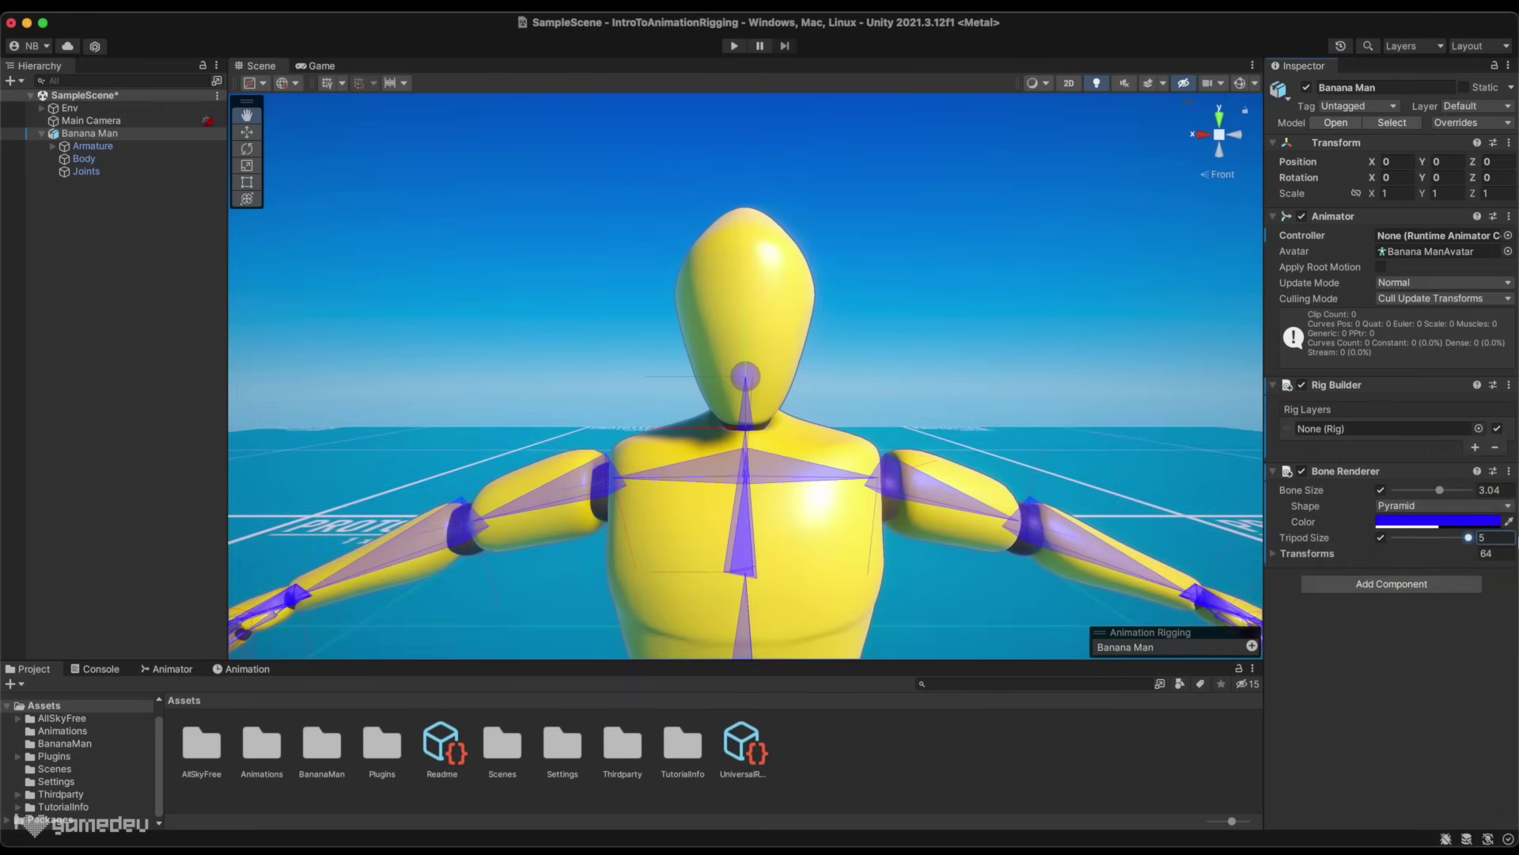
click(1203, 136)
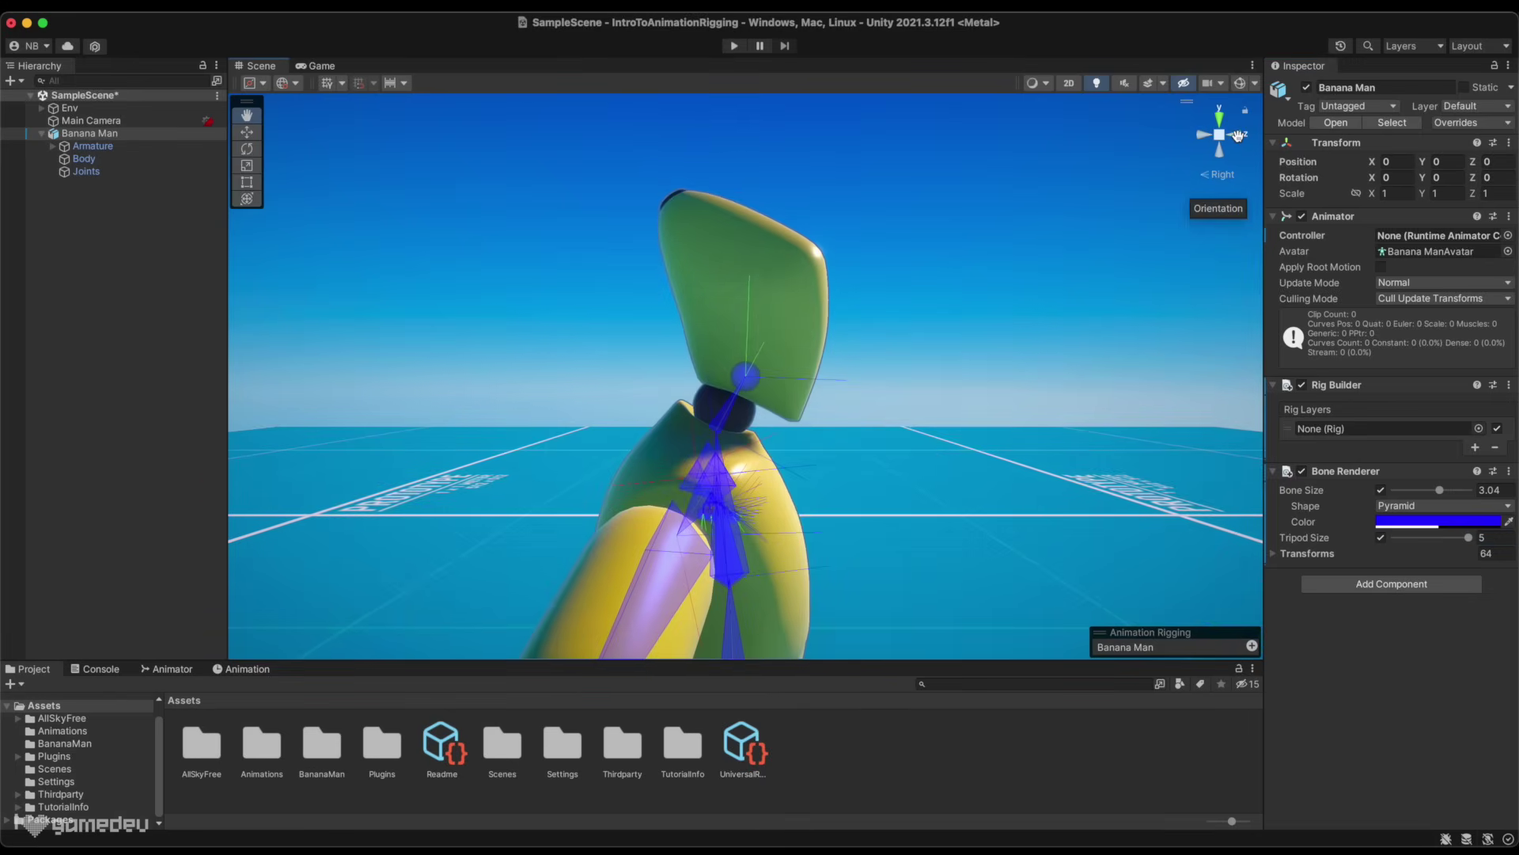
click(1238, 136)
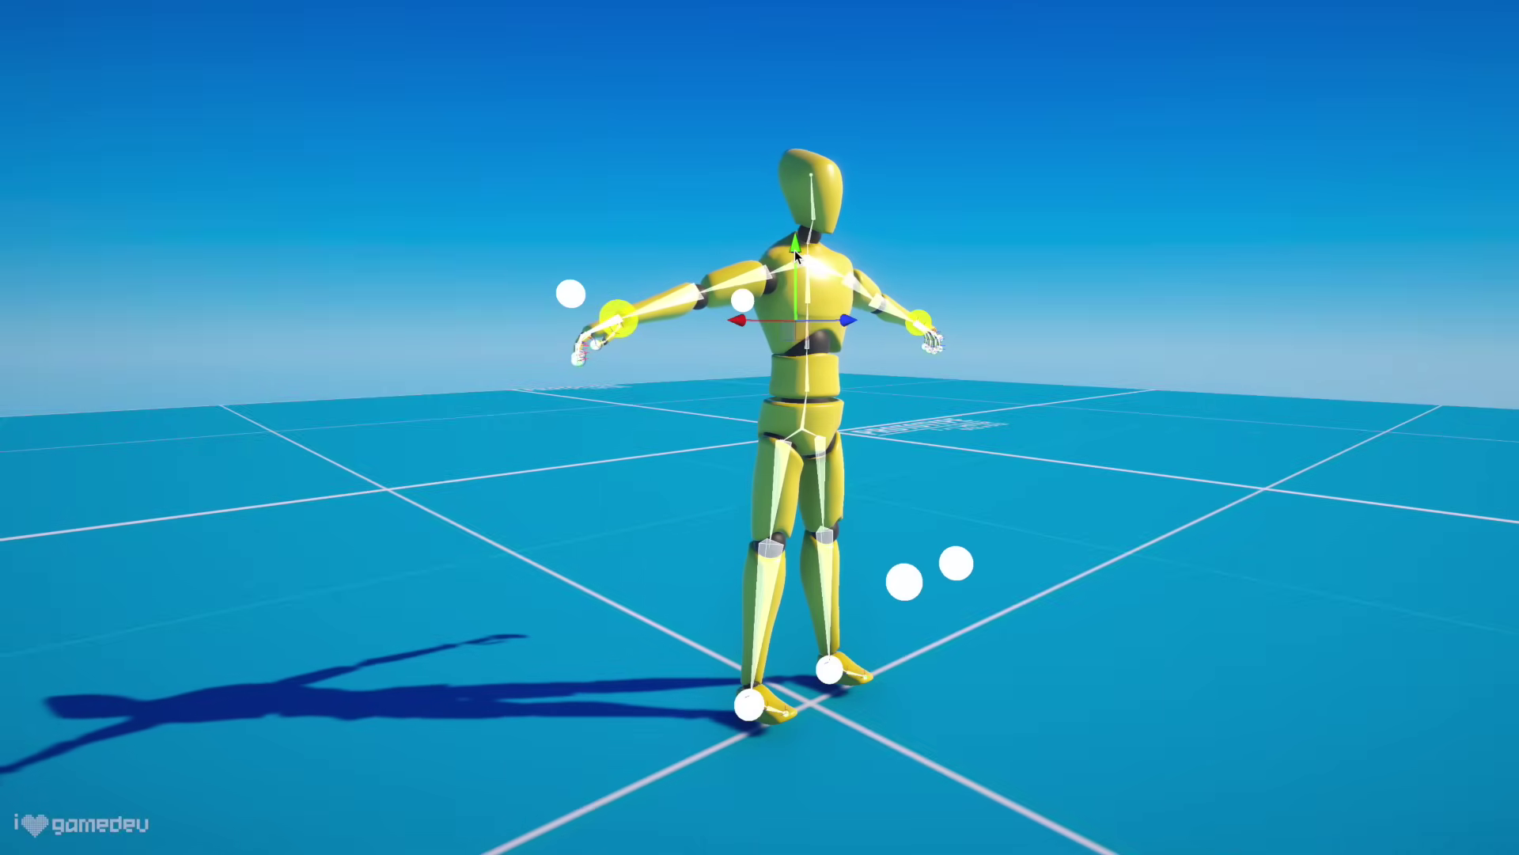
Raise the rigged character's body effector, then reposition the foot effector and switch to rotating it.
drag(794, 250, 827, 87)
click(749, 701)
drag(758, 619, 585, 575)
key(e)
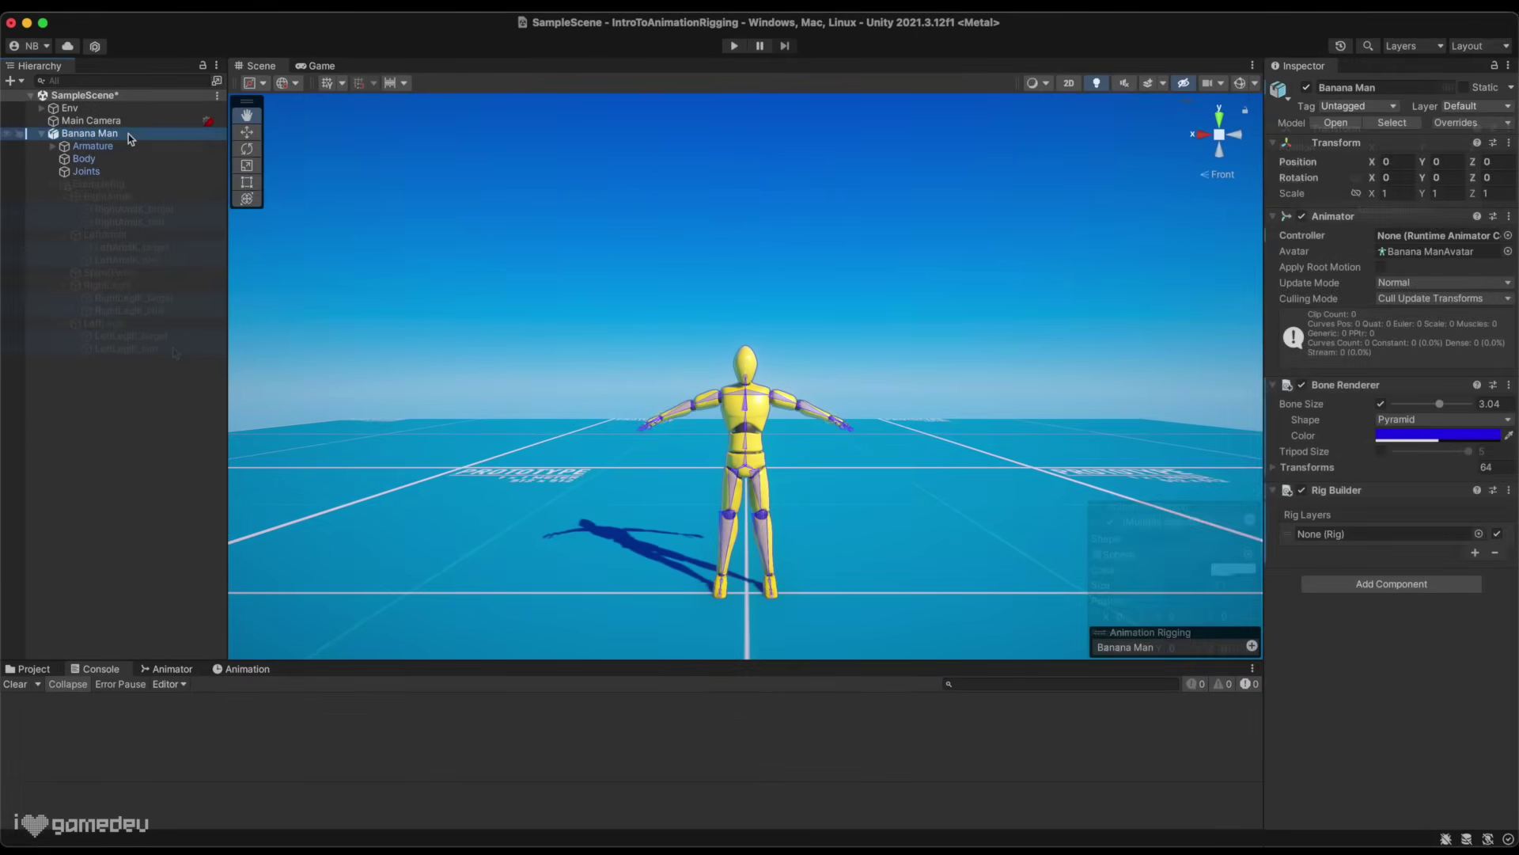
Create an empty child object named Rig under Banana Man.
right_click(142, 144)
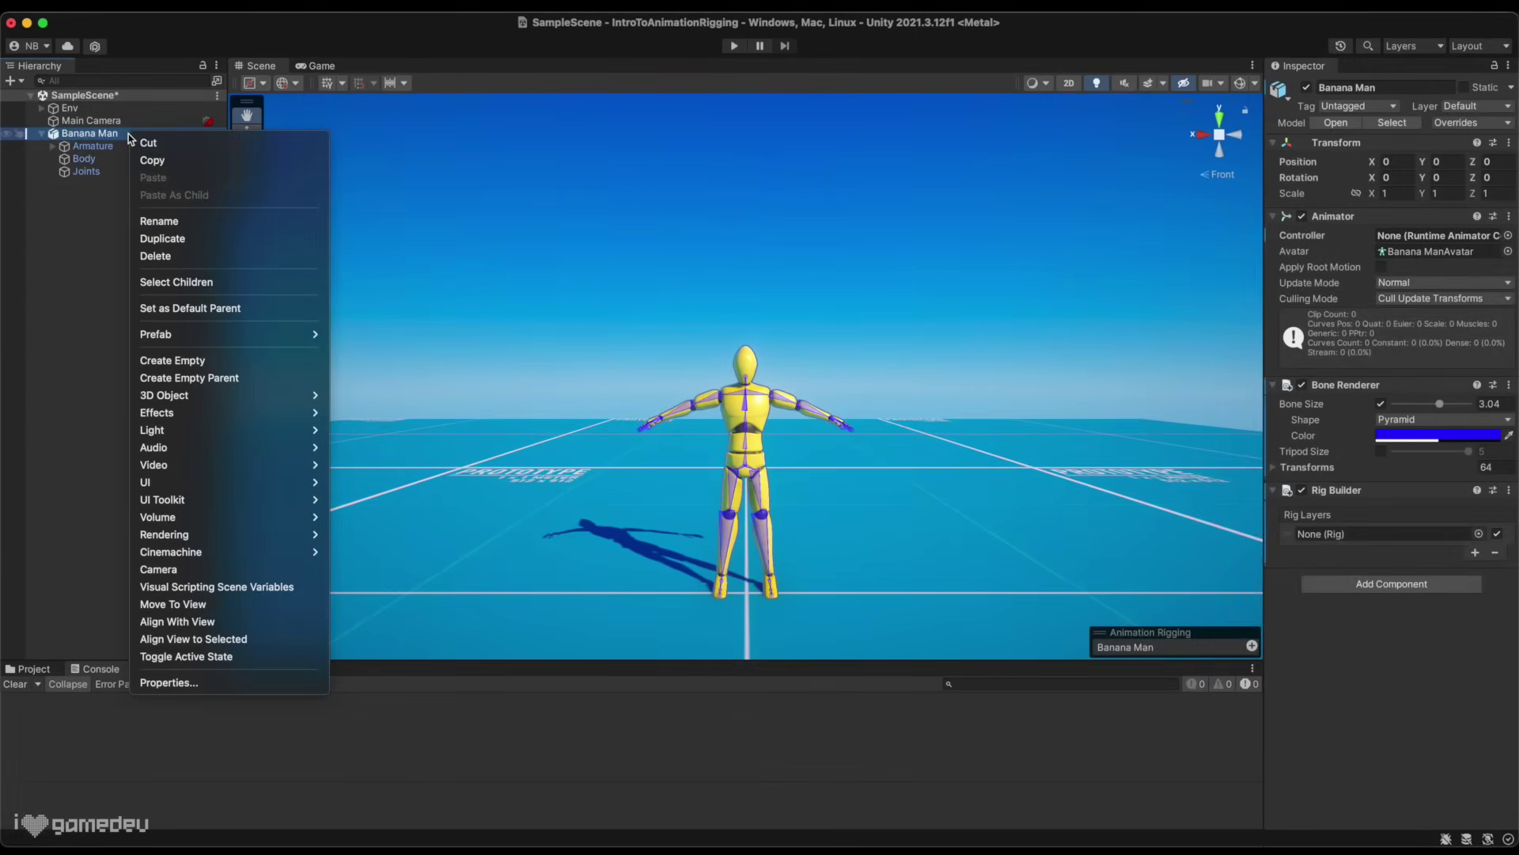
click(196, 361)
text(Rig)
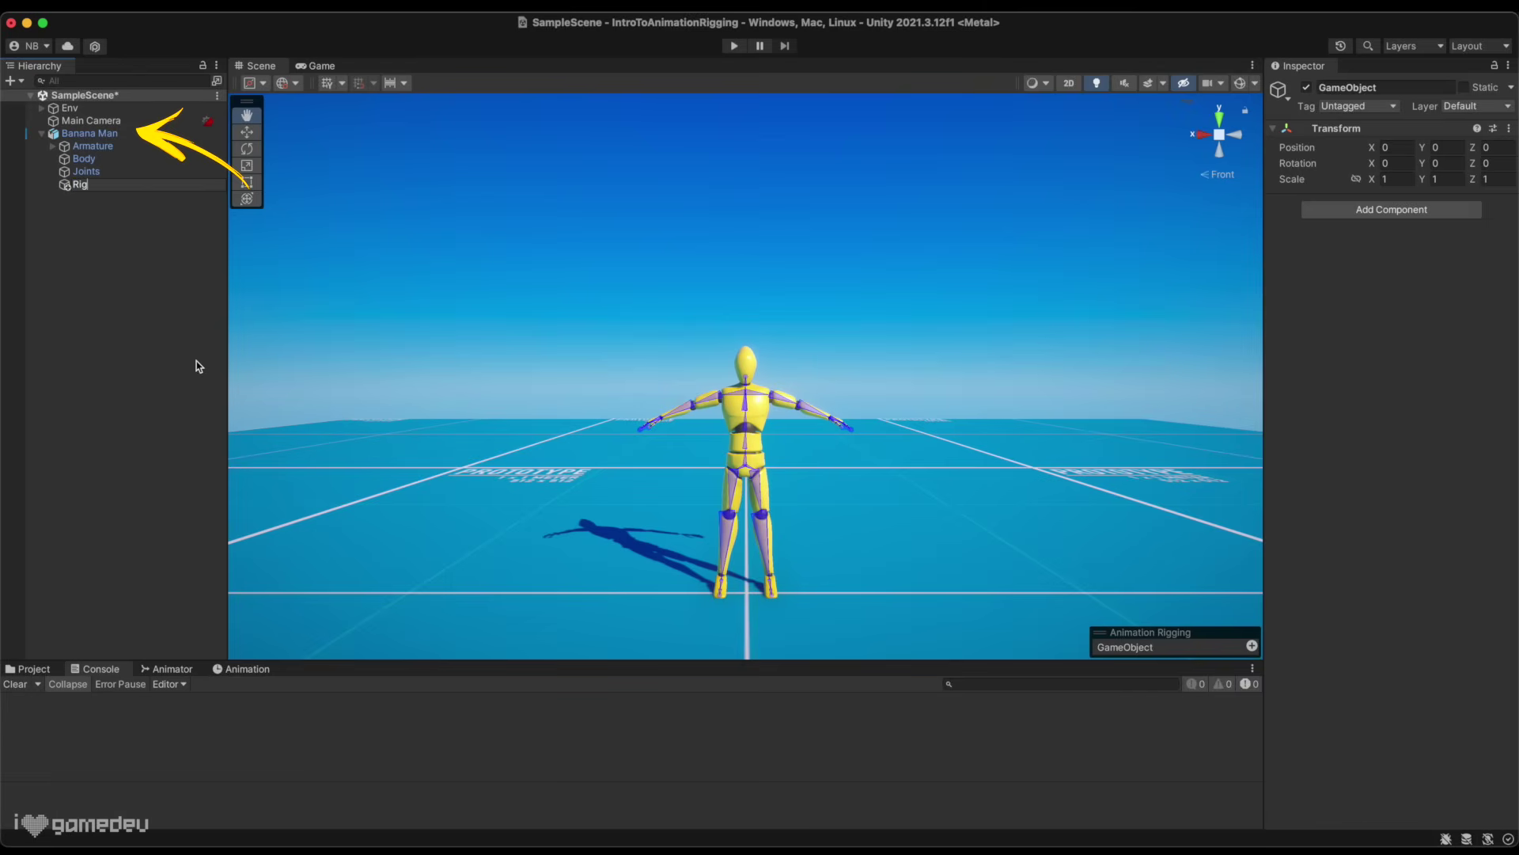
key(Return)
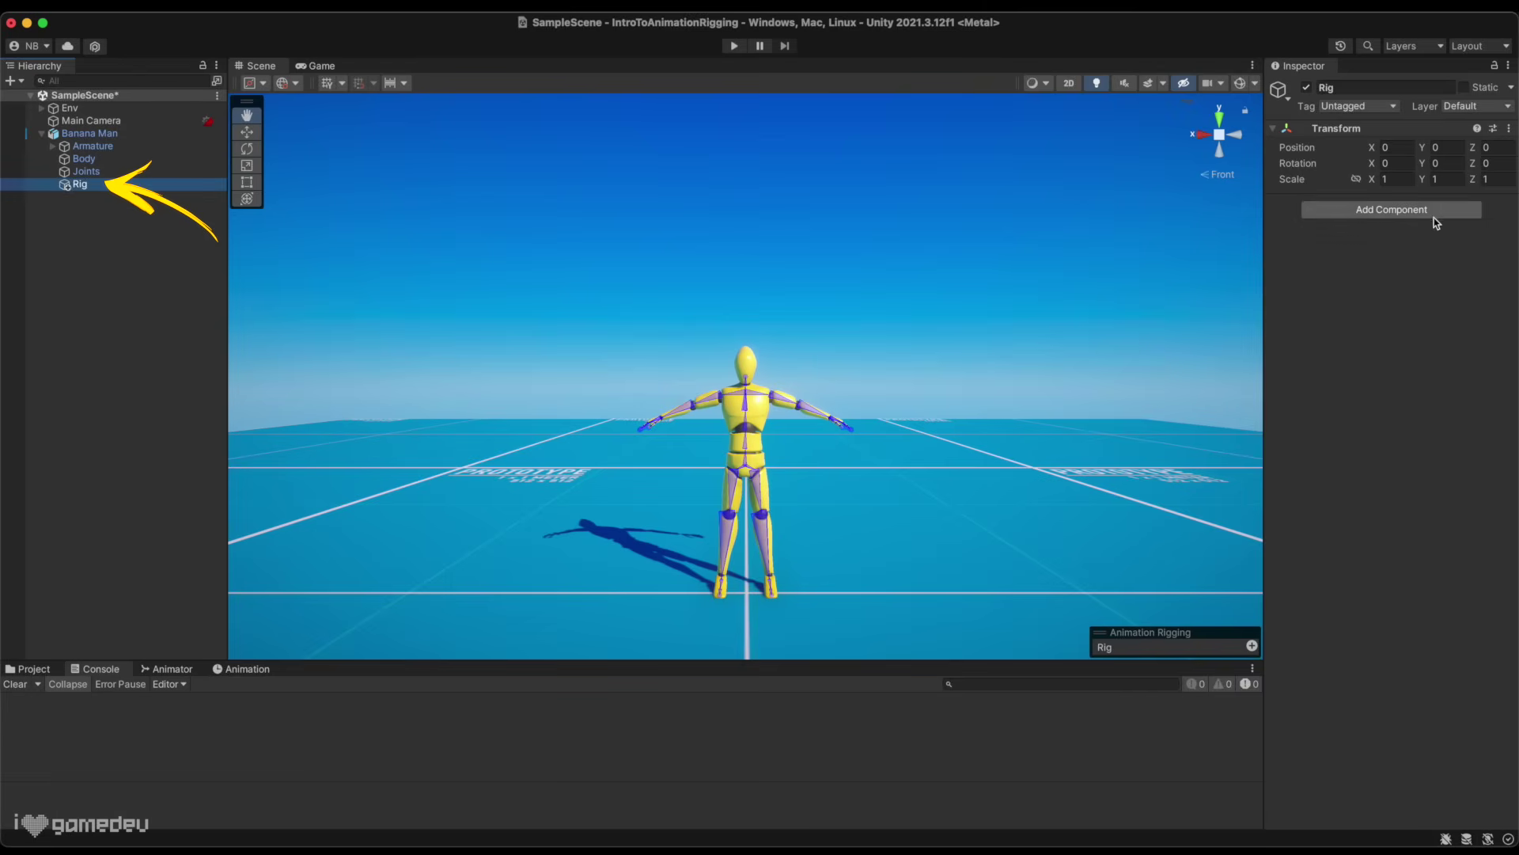
Add a Rig component to the Rig object and assign it to the rig layer of Banana Man's Rig Builder.
click(1426, 213)
text(rig)
key(Return)
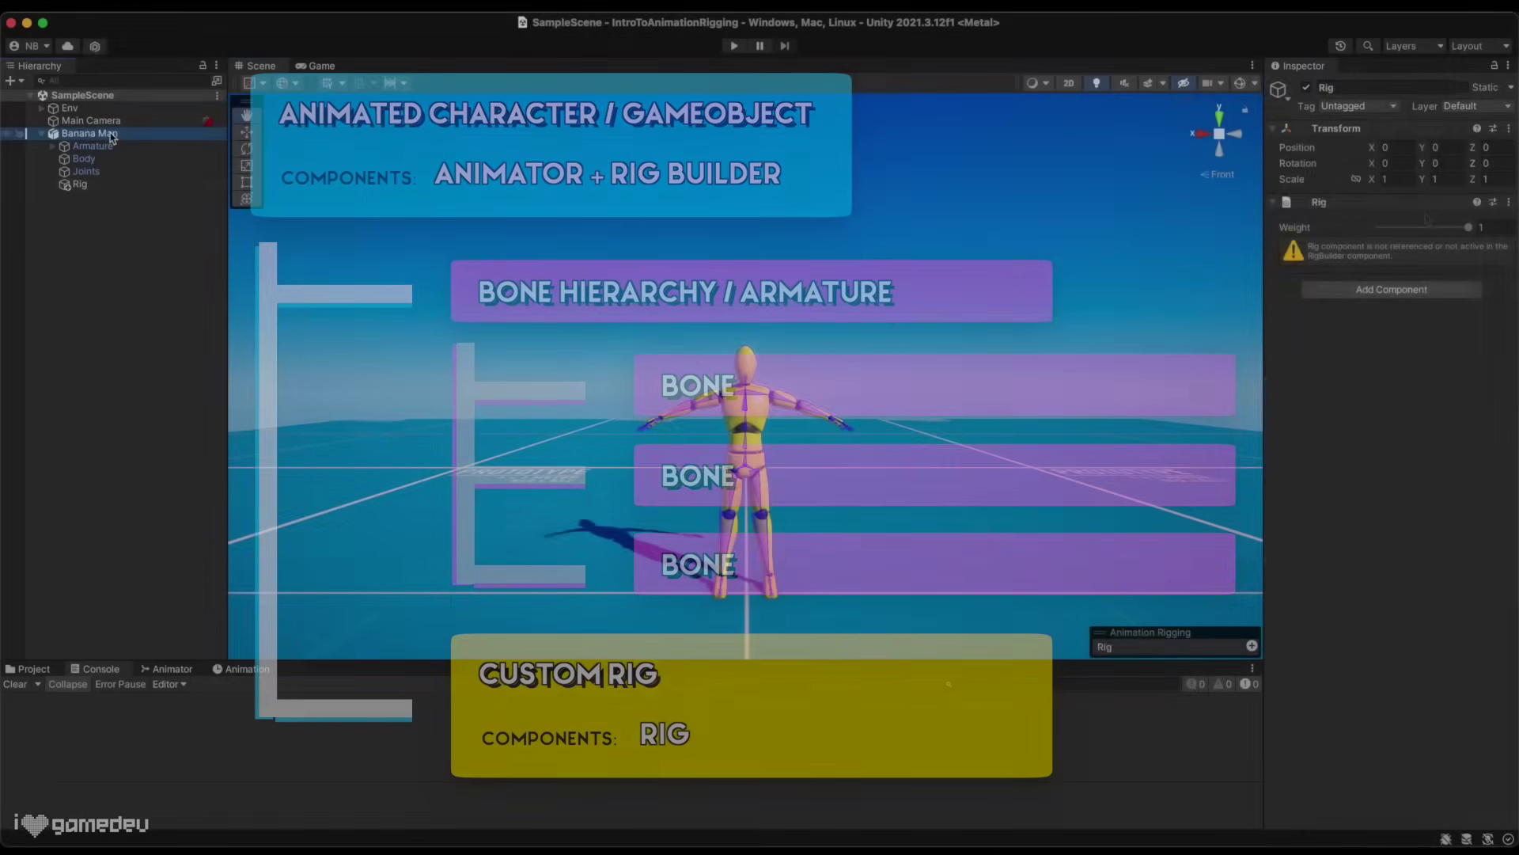
click(89, 133)
drag(79, 185, 1324, 531)
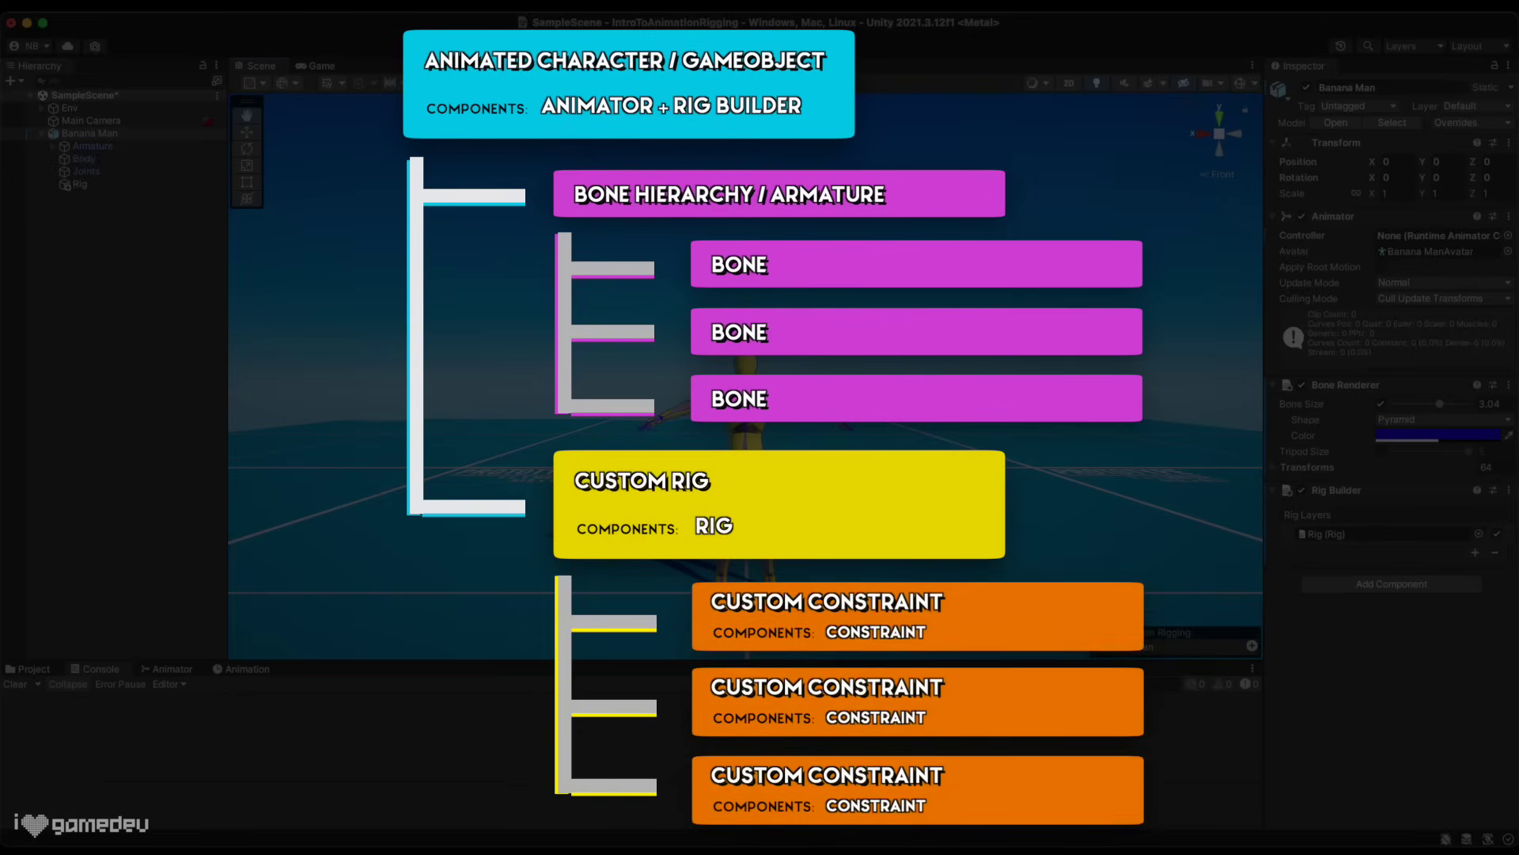
Create an empty child named Constraint under Rig and browse the Animation Rigging components available for it.
click(100, 186)
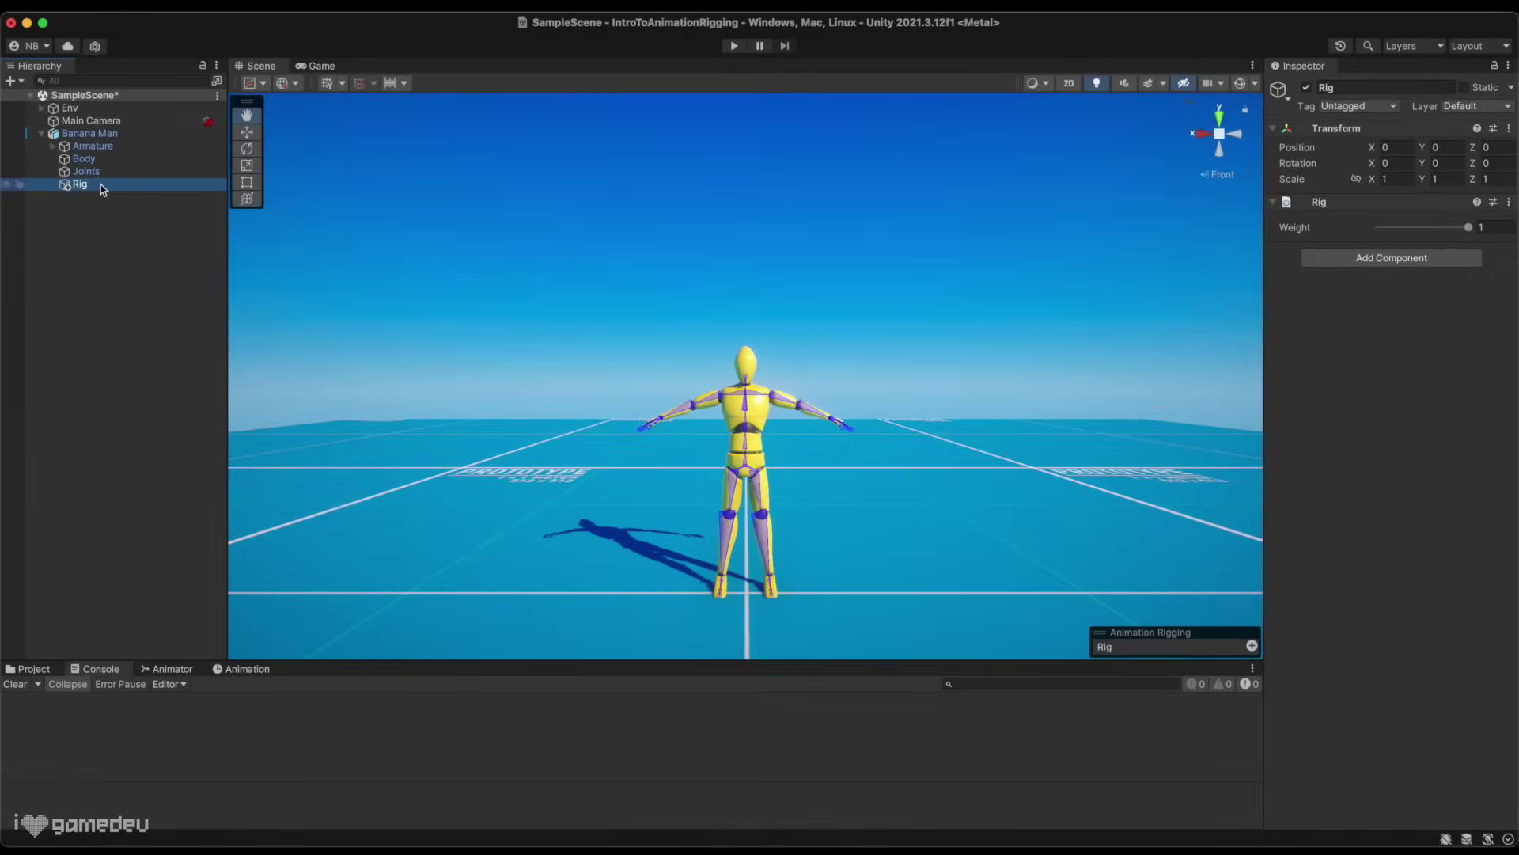
right_click(102, 188)
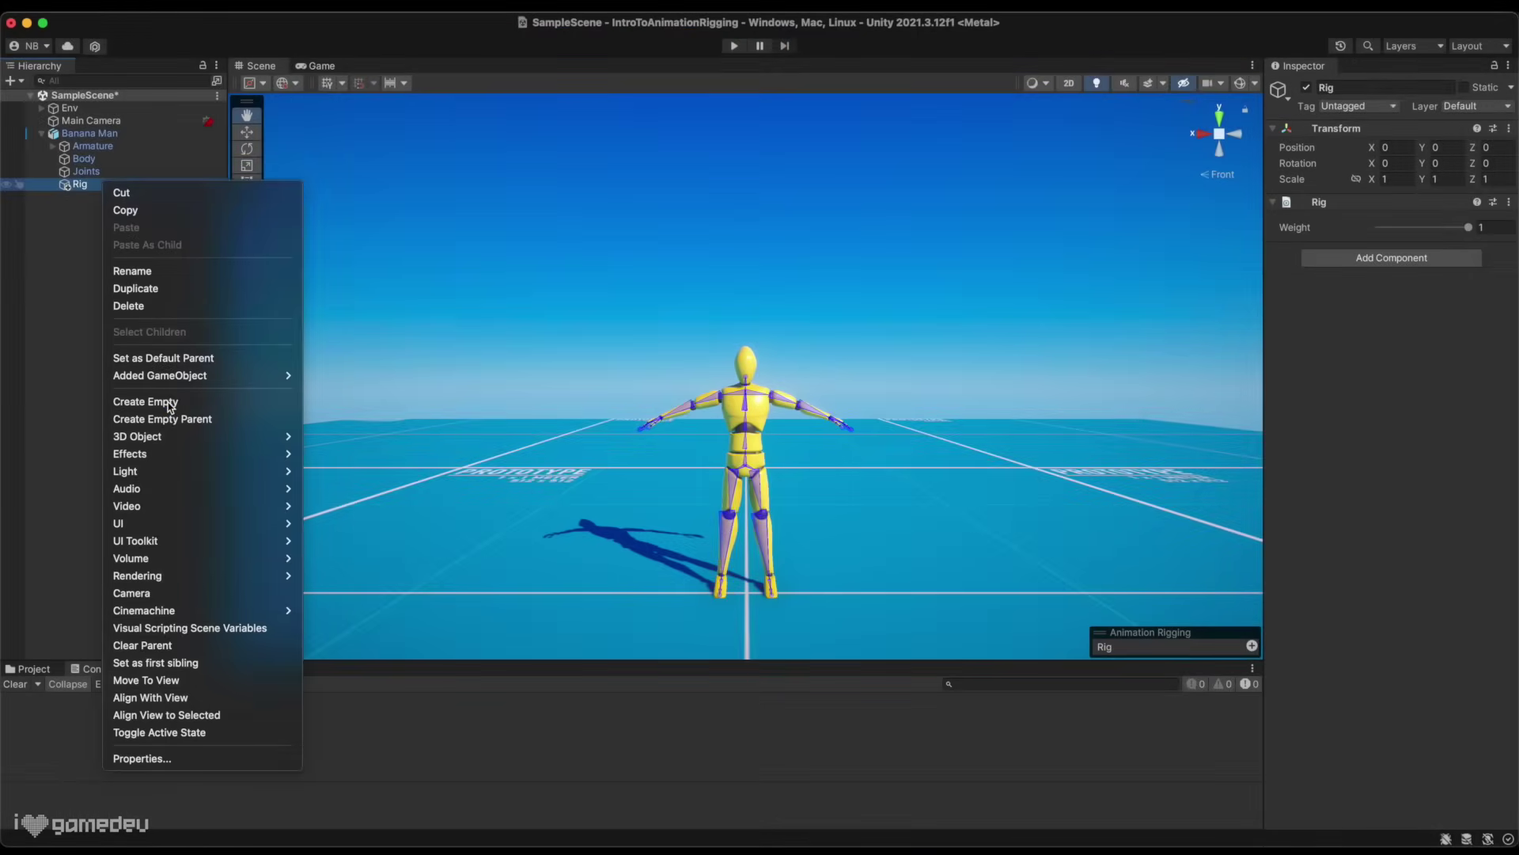
click(146, 402)
text(Constraint)
key(Return)
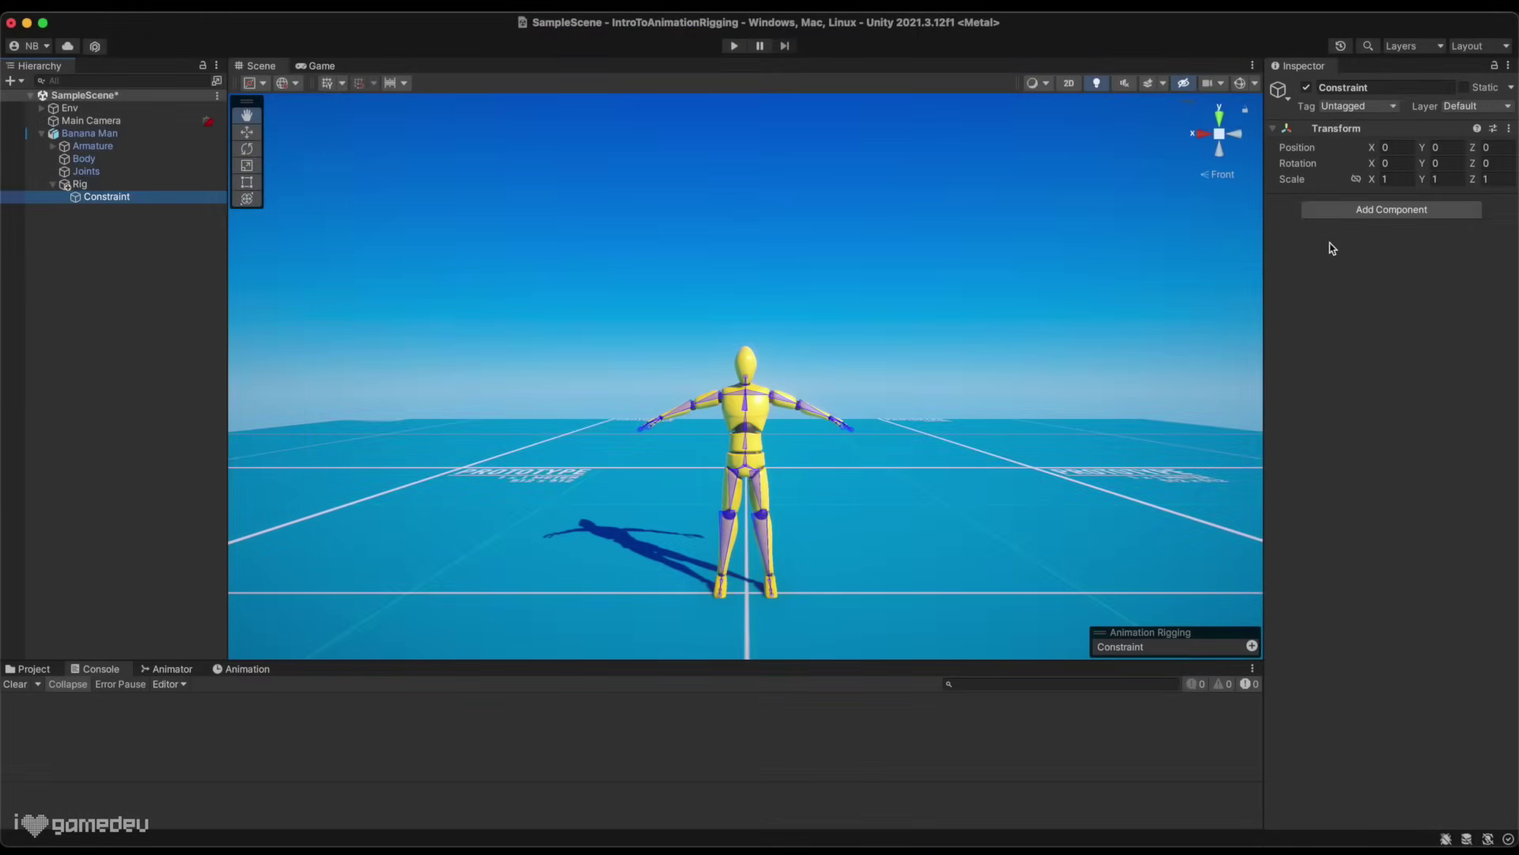
click(1394, 212)
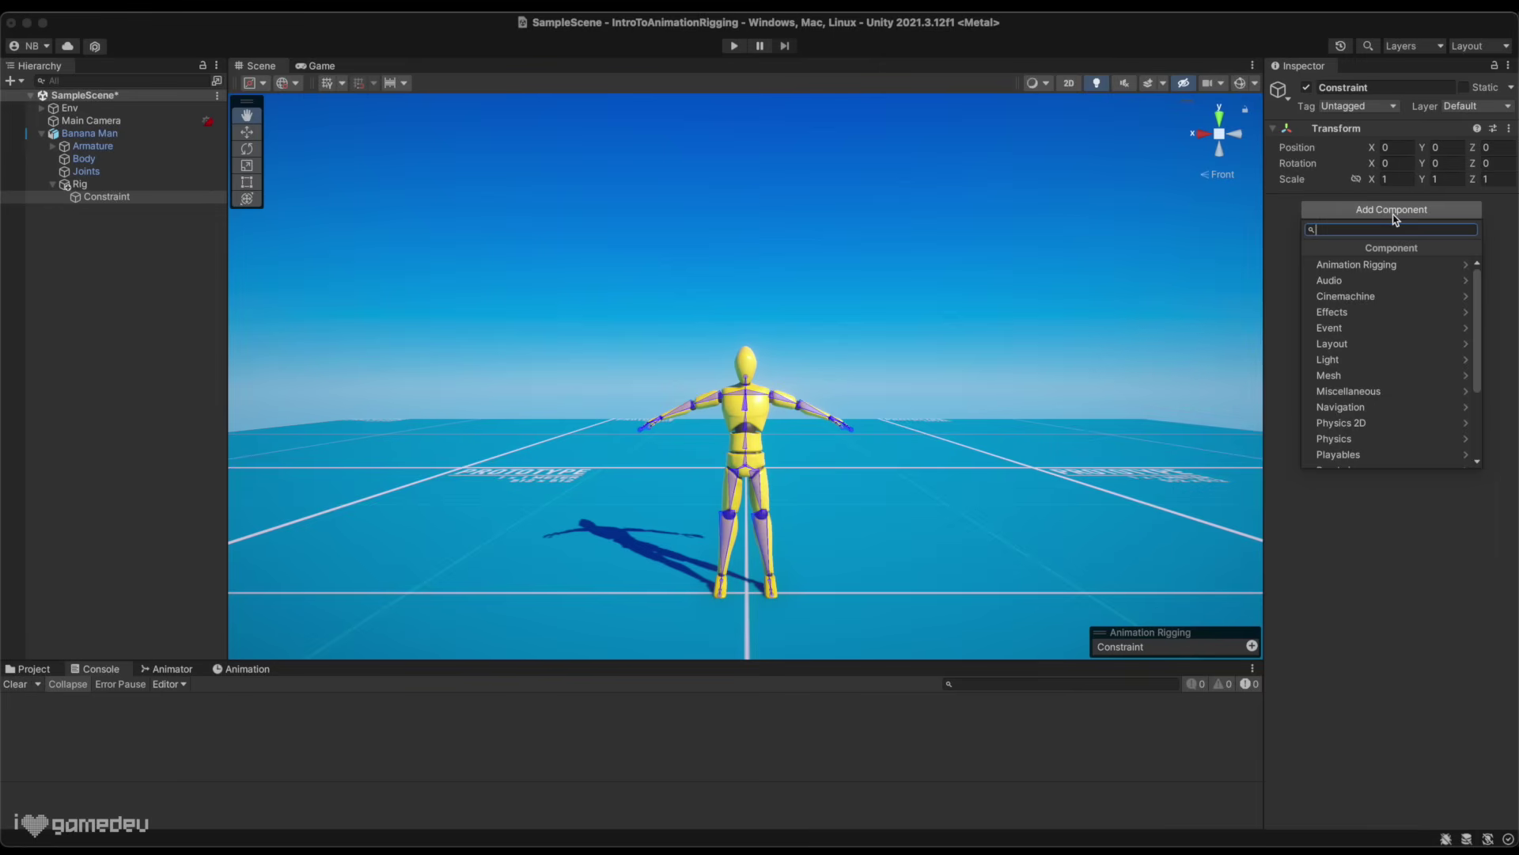
click(1406, 264)
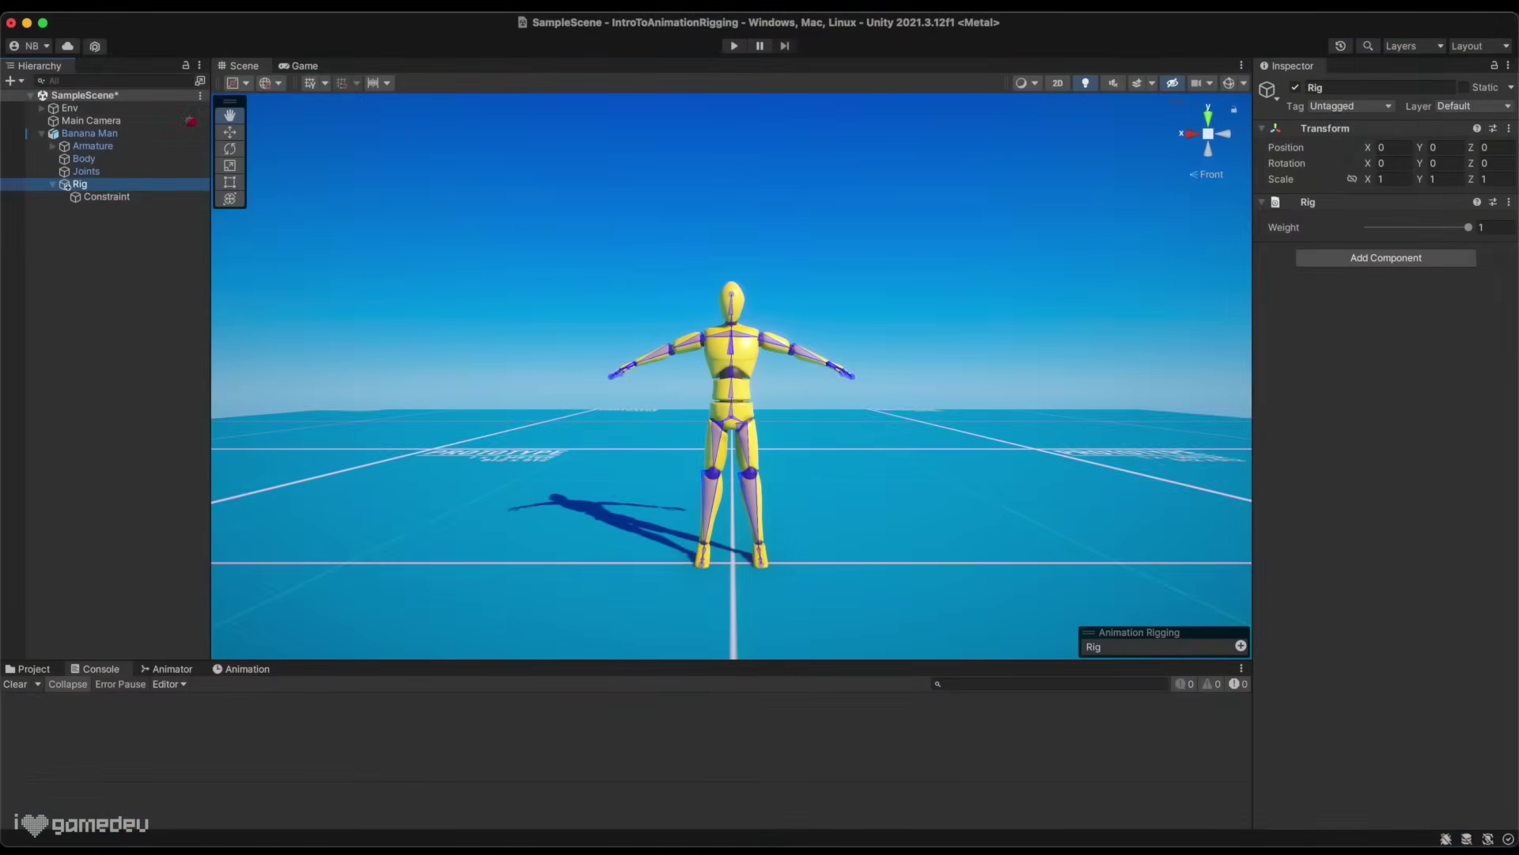
Rename the Rig object to TargetTracking and its Constraint child to HeadTracking.
key(Return)
text(TargetTrackin)
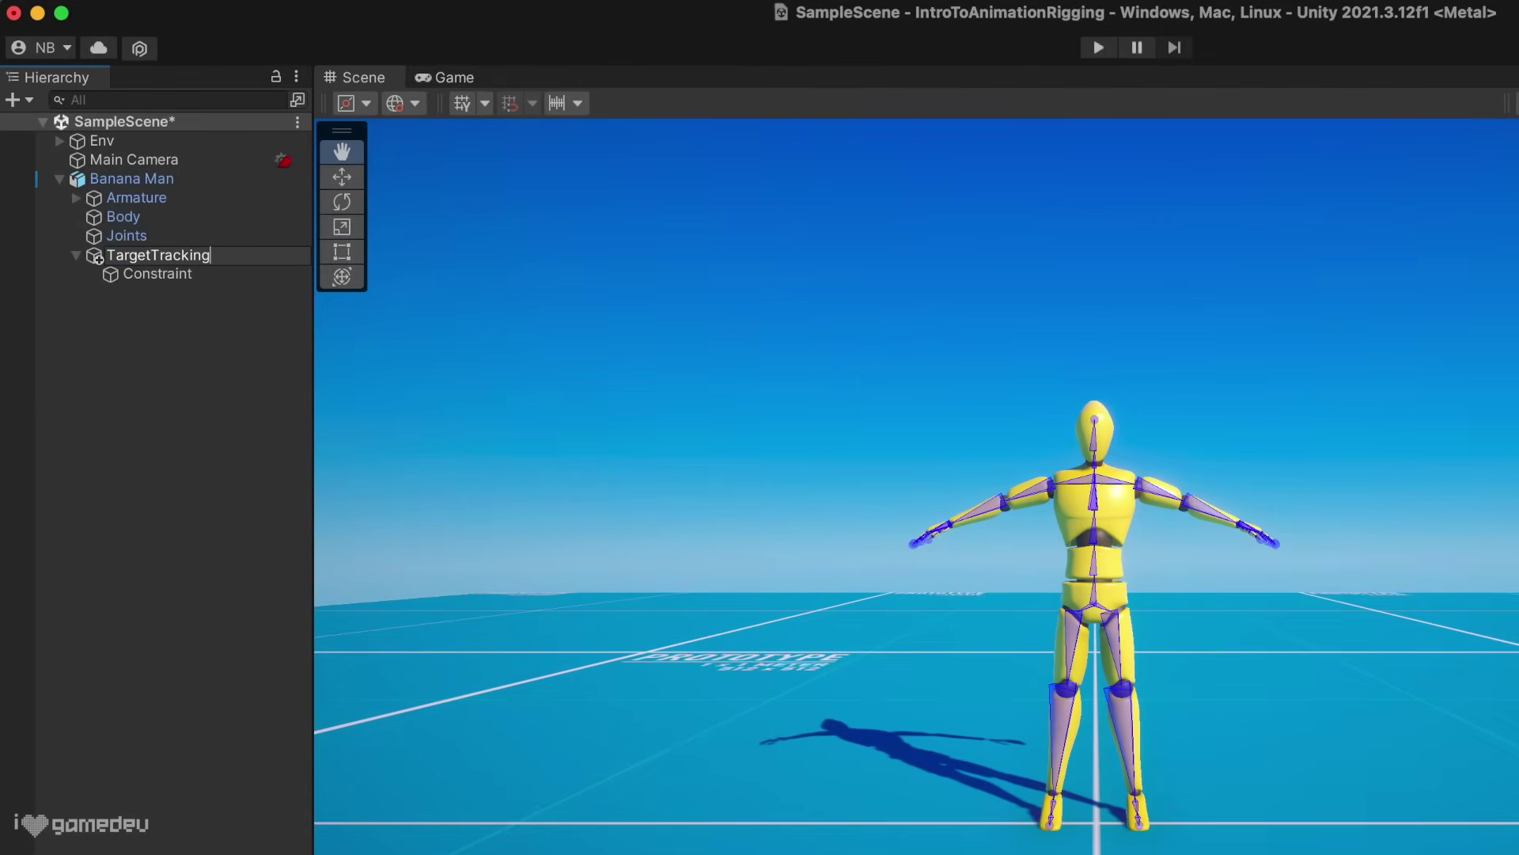
key(Return)
key(Down)
key(Return)
text(HeadTracking)
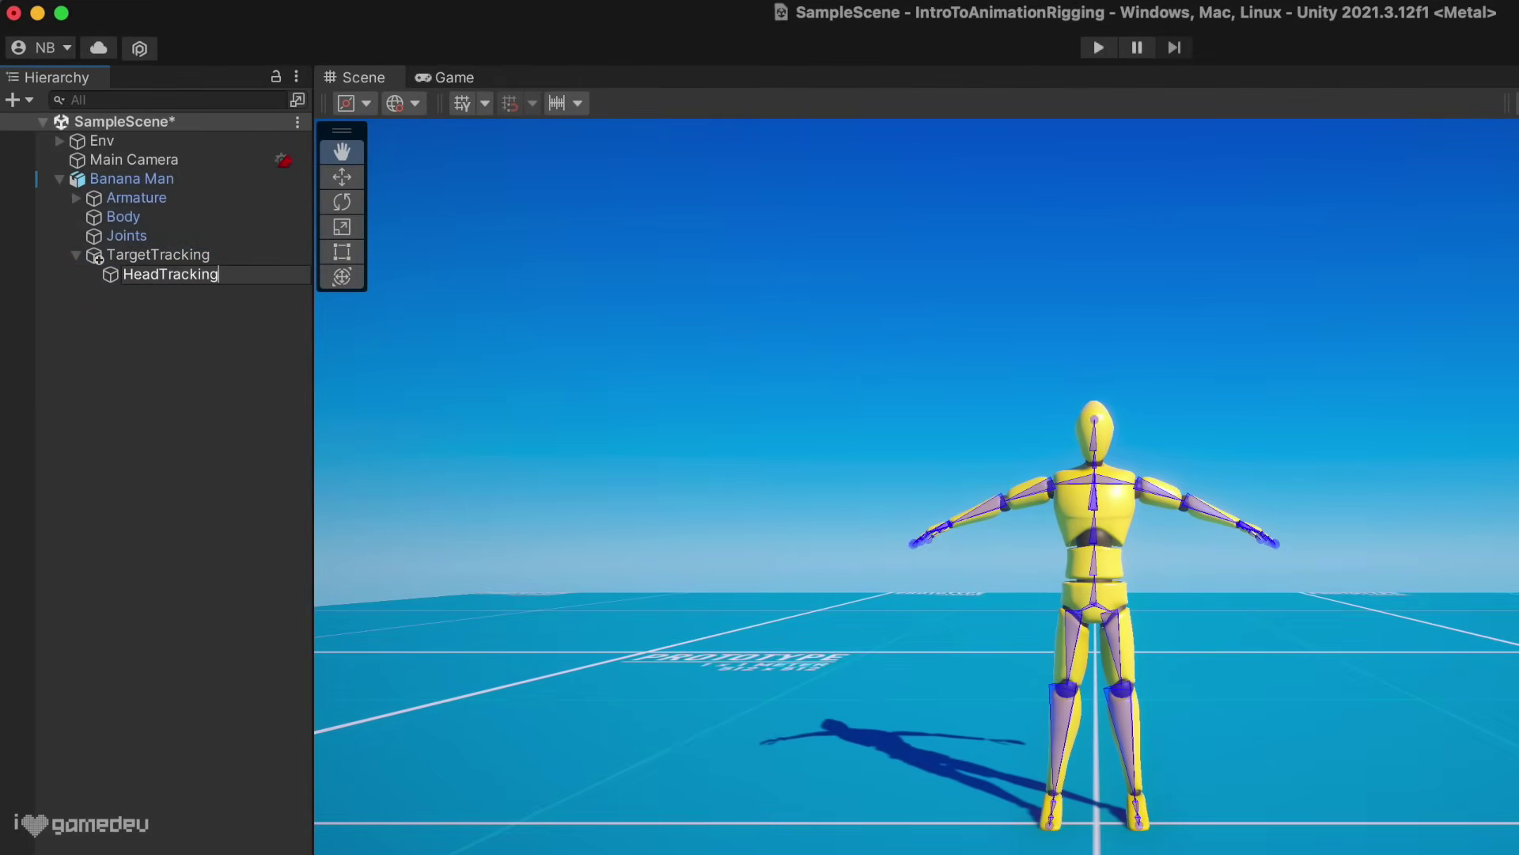
key(Return)
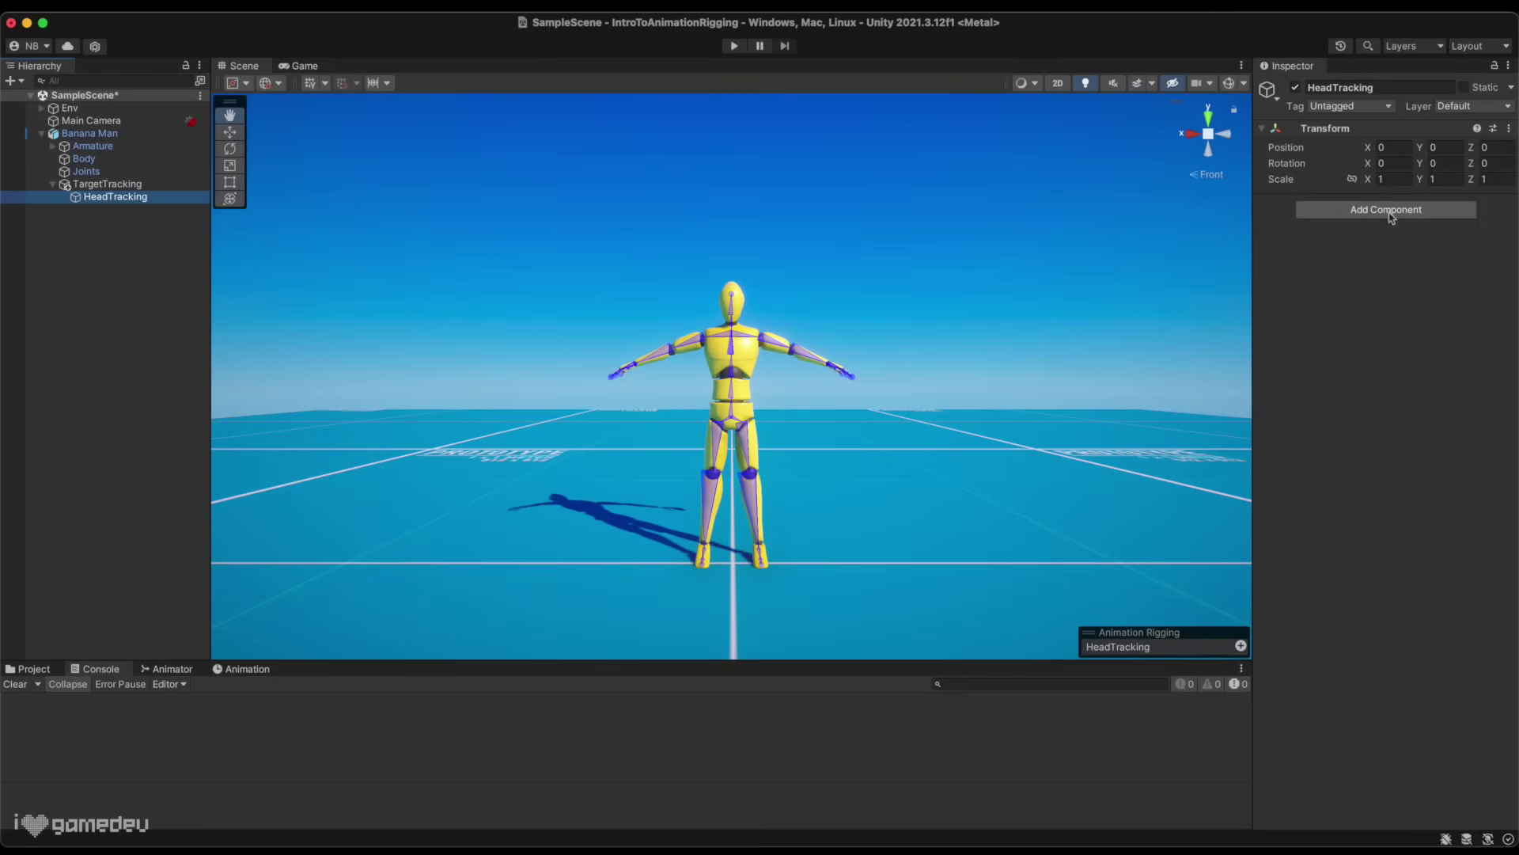
Add a Multi-Aim Constraint component to HeadTracking.
click(1391, 211)
text(multi)
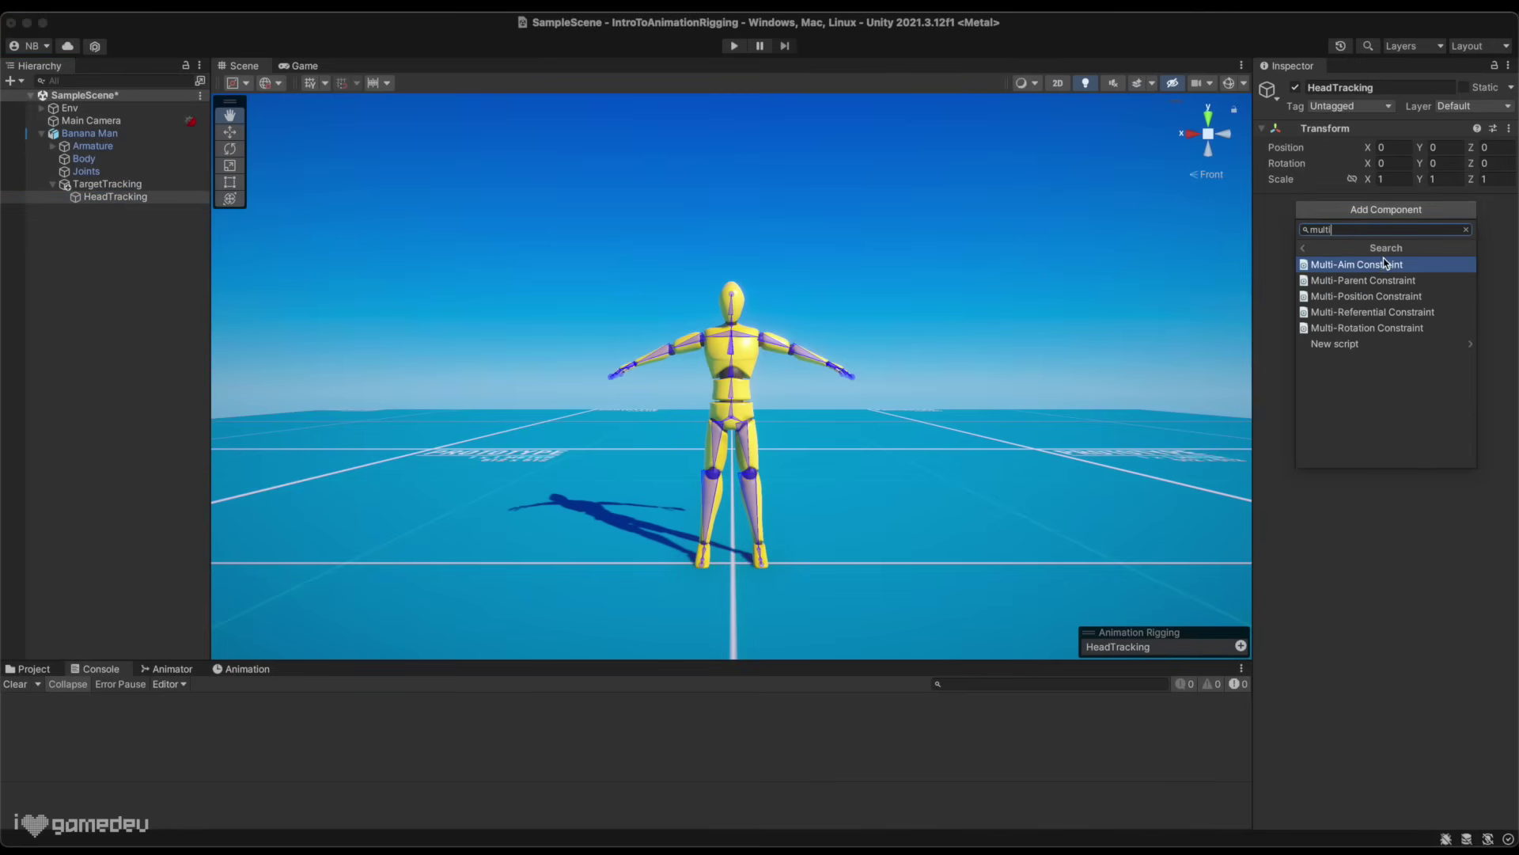
click(1386, 265)
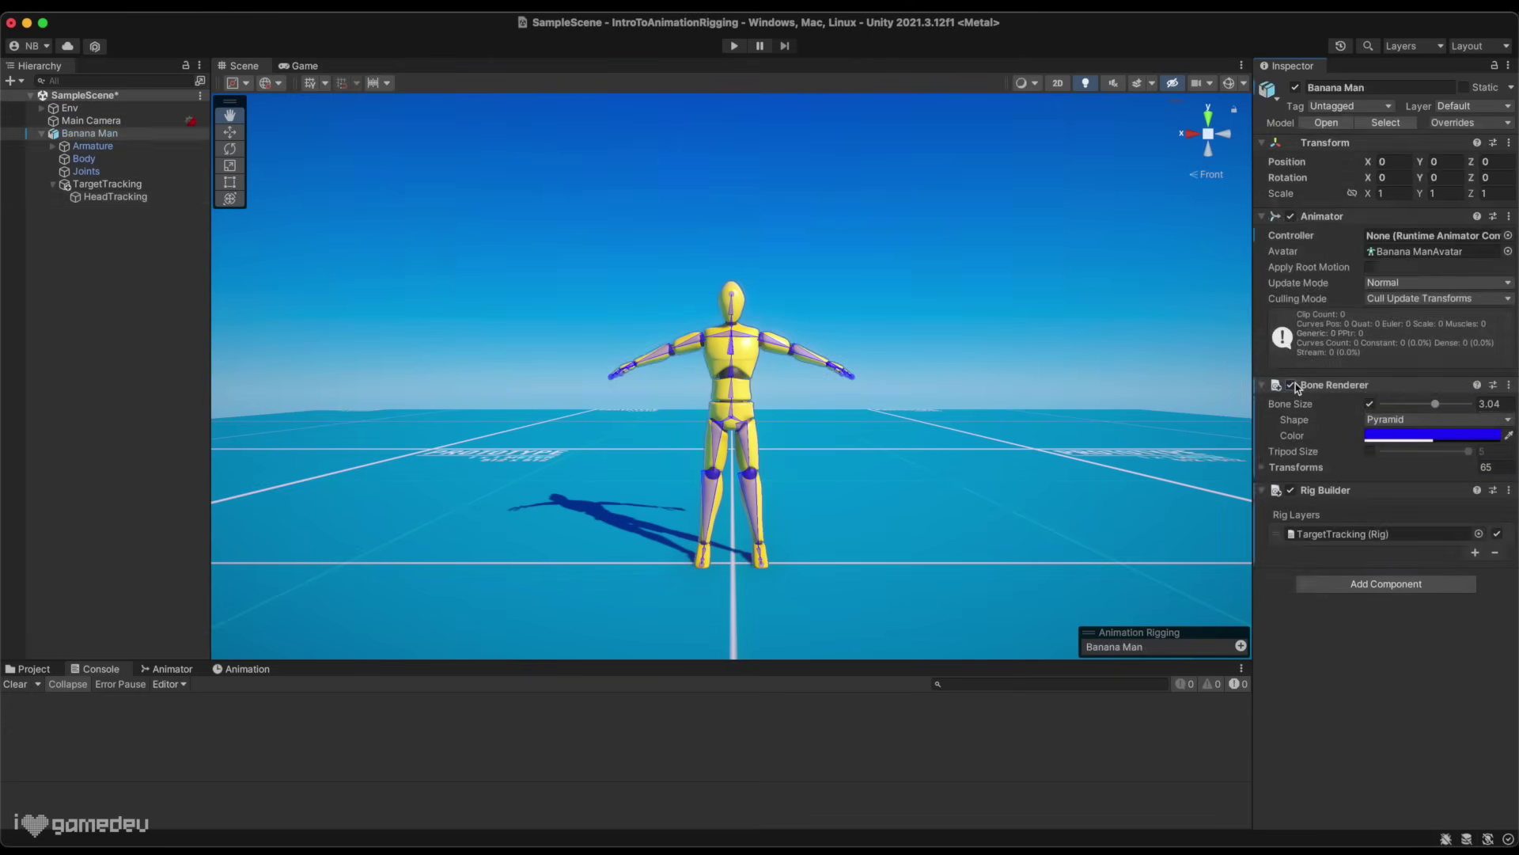
Disable Banana Man's Bone Renderer and enable it again.
click(1290, 386)
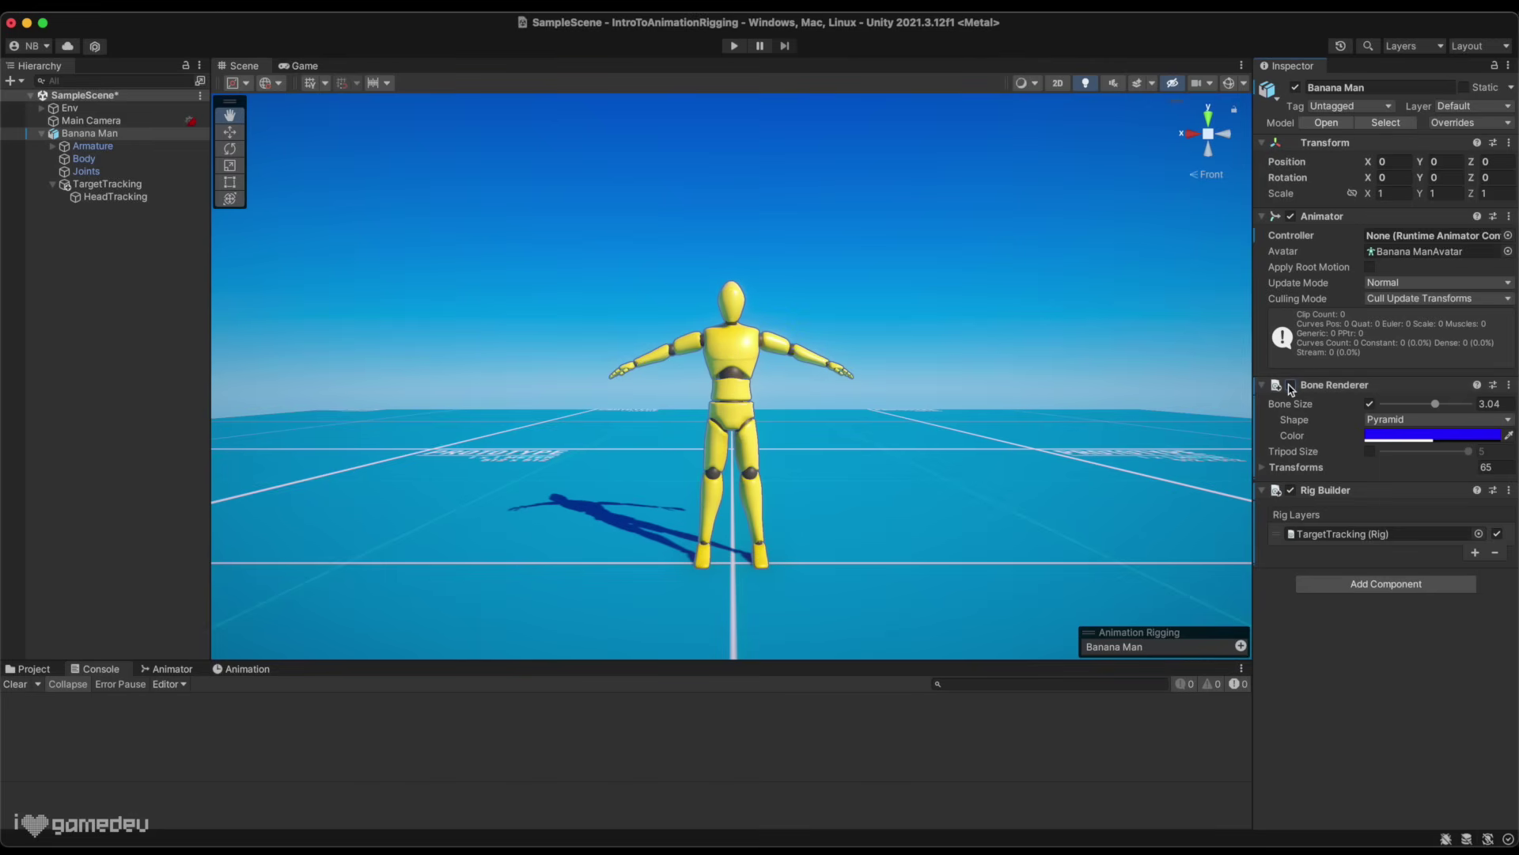
click(1290, 386)
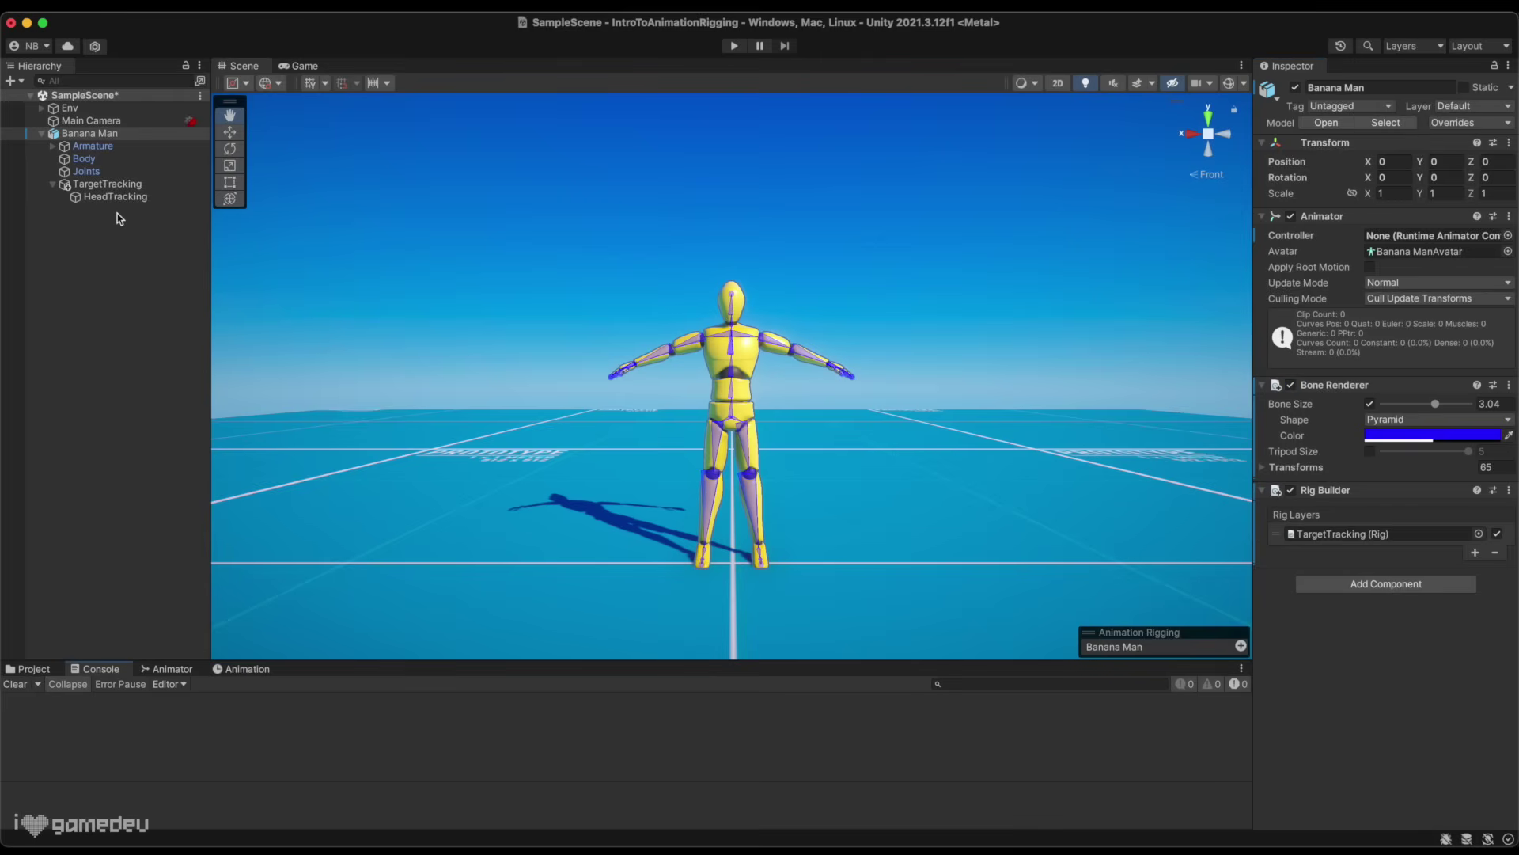
Open HeadTracking's properties in a separate window and assign the Head bone as the constrained object.
right_click(122, 196)
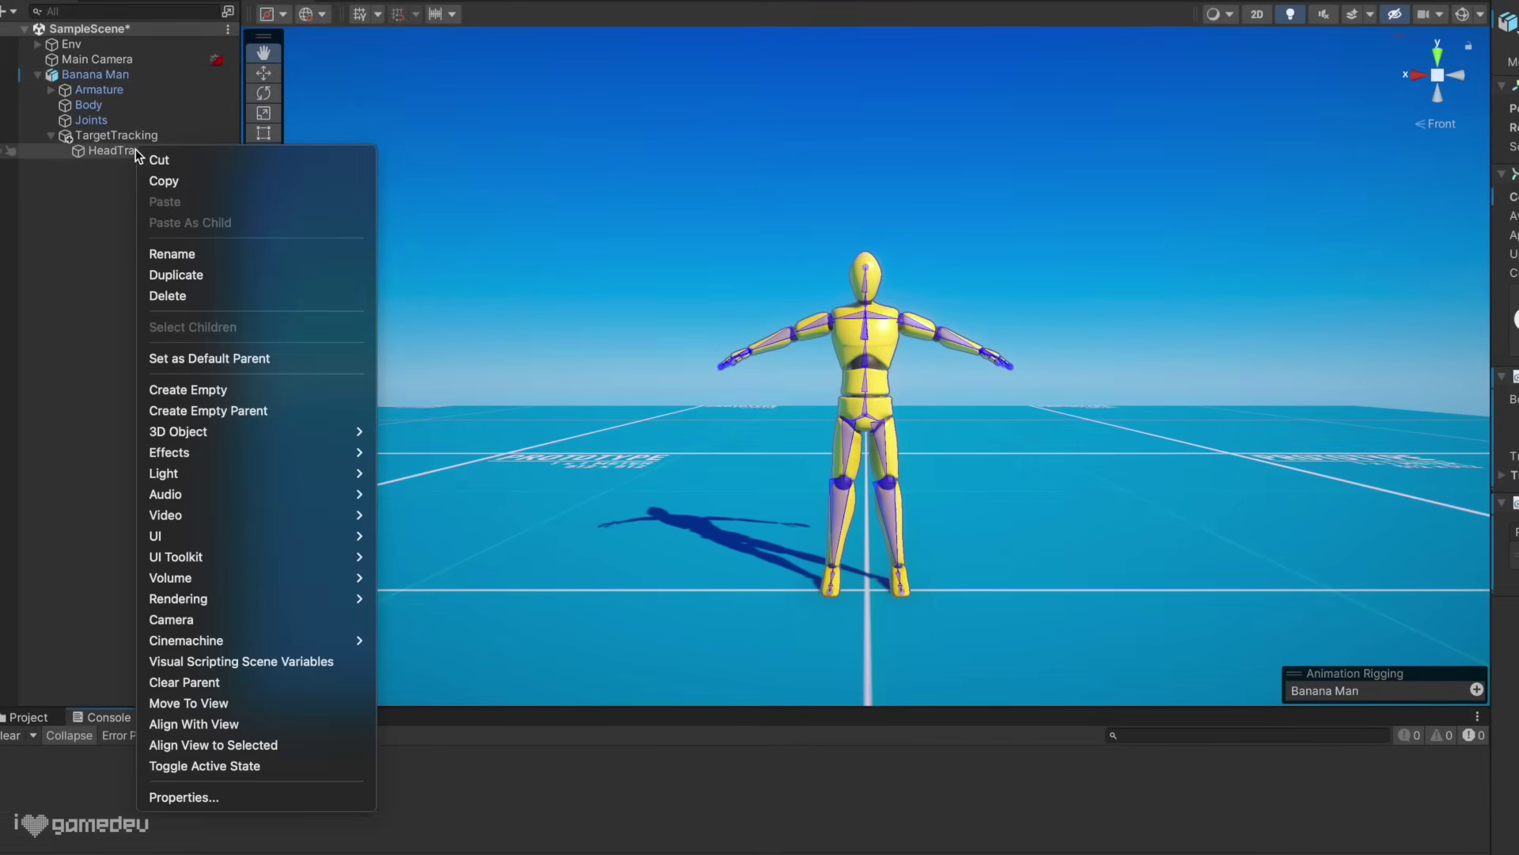
click(237, 804)
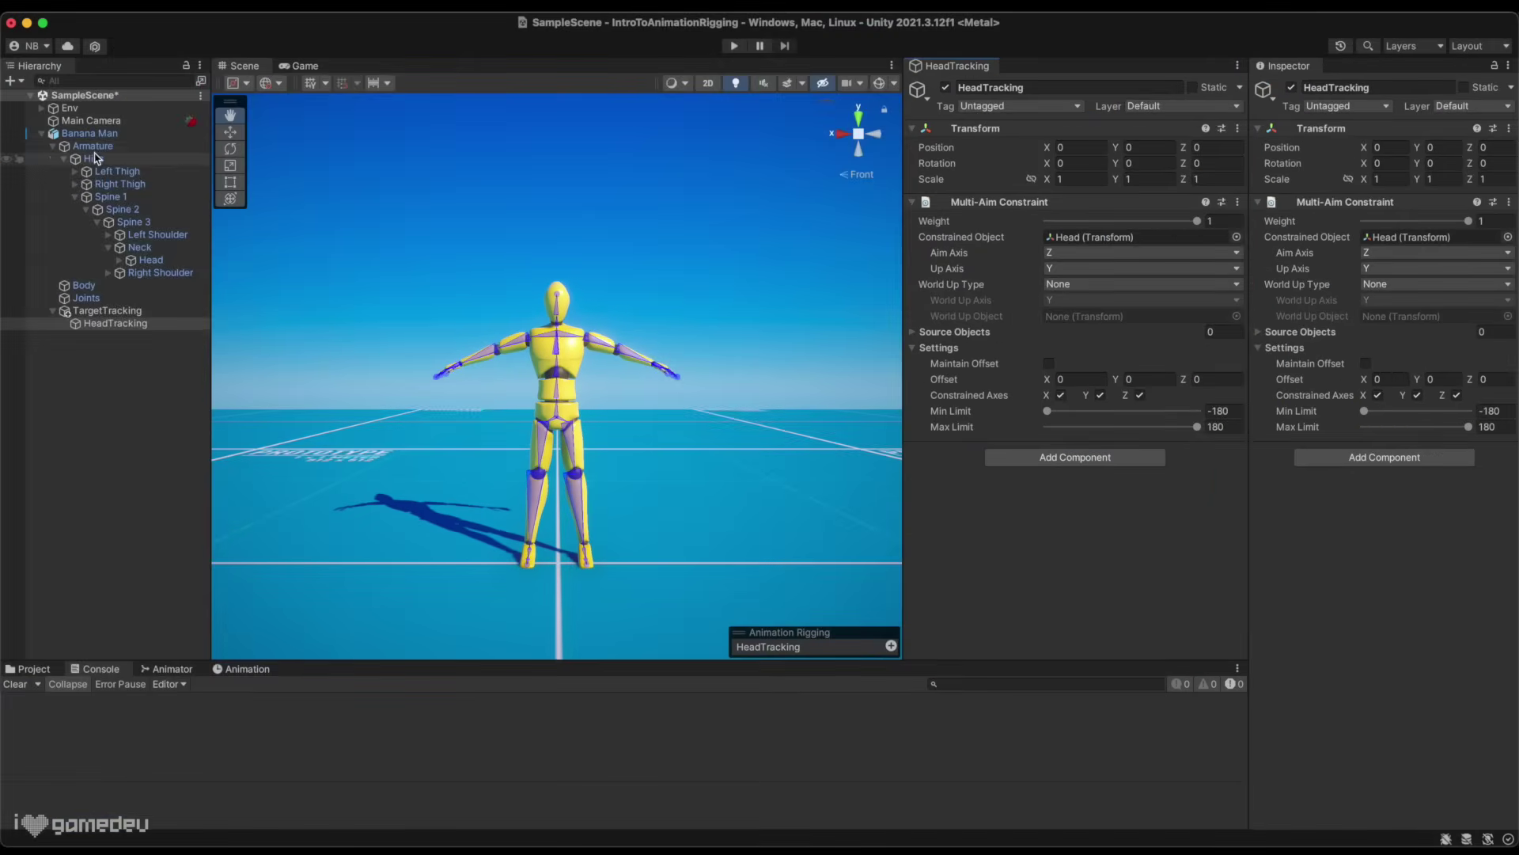
Go through the bones under Armature one by one and back while HeadTracking's properties stay open for comparison.
click(93, 146)
key(Down)
key(Down)
key(Down)
key(Down)
key(Down)
key(Down)
key(Down)
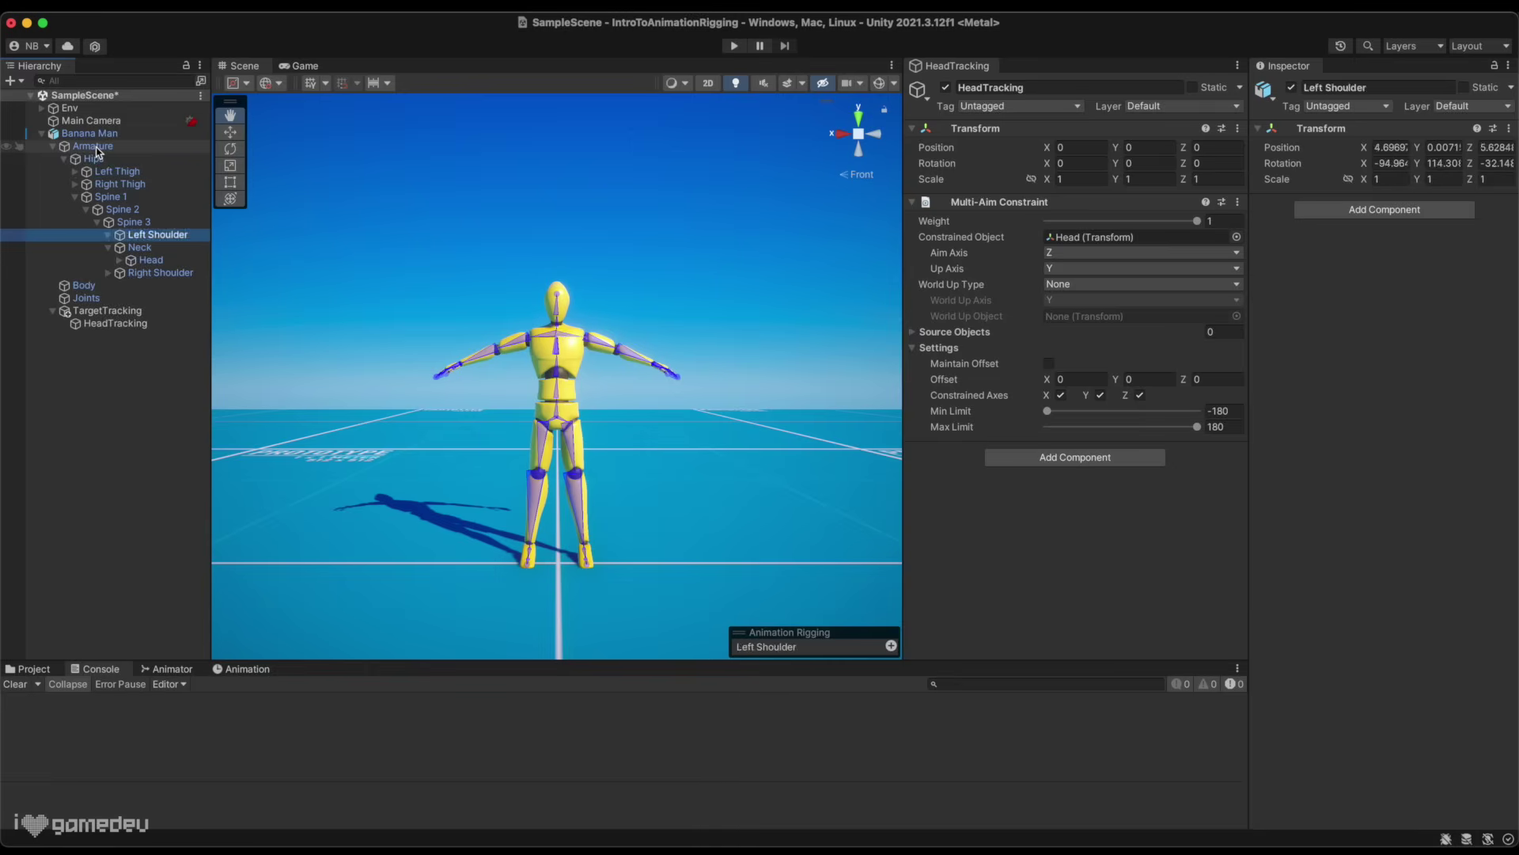
key(Down)
key(Down)
key(Down)
key(Down)
key(Up)
key(Up)
key(Up)
key(Up)
key(Up)
key(Up)
key(Up)
key(Up)
key(Up)
key(Up)
key(Up)
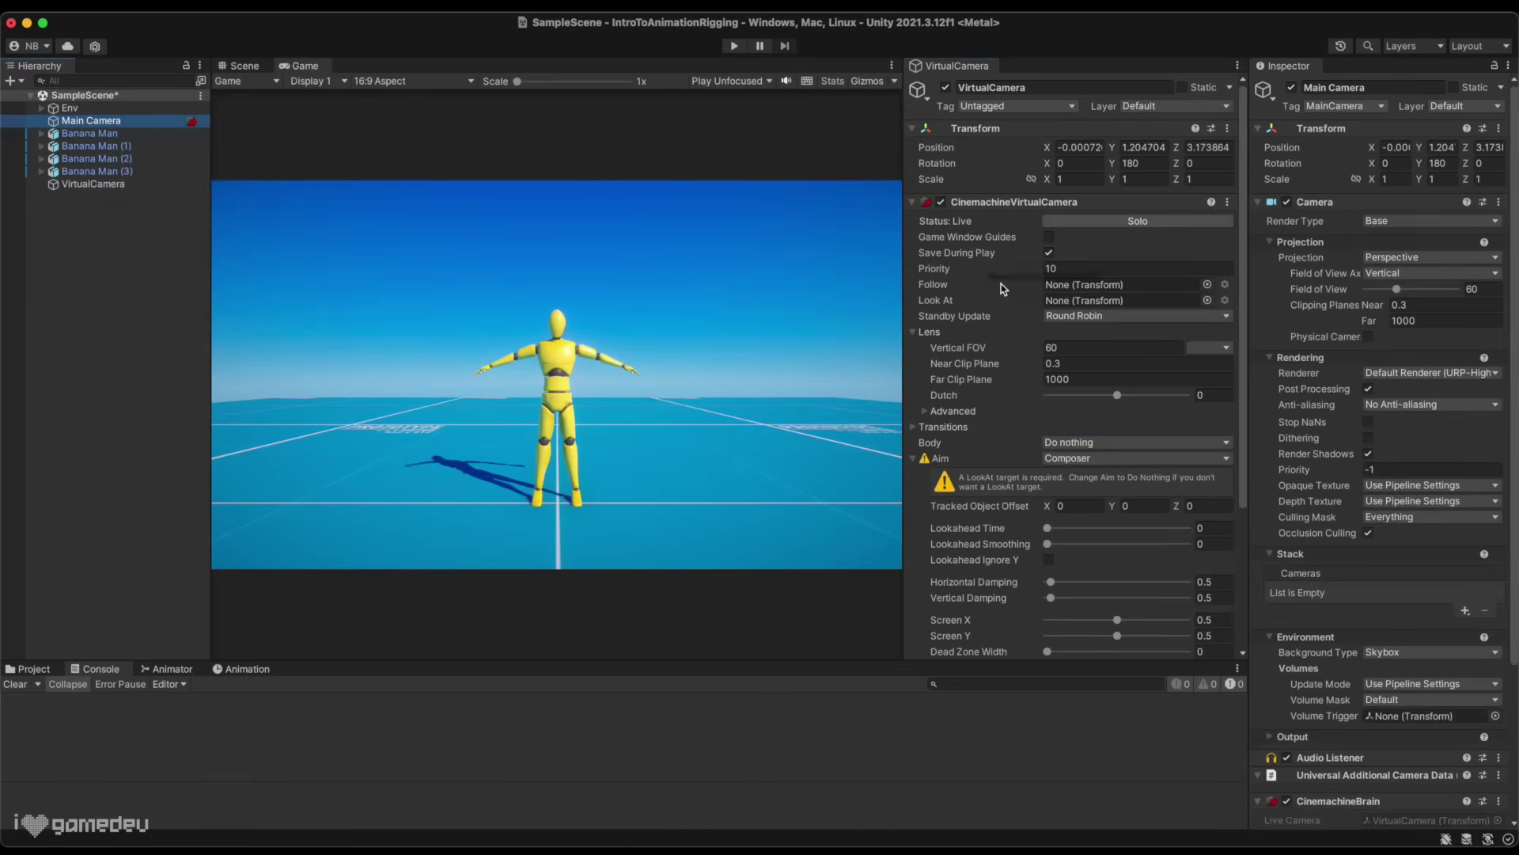
Aim VirtualCamera at Banana Man through Look At and place it at X 3.06, Y 2.79.
drag(1004, 289, 1102, 297)
double_click(1139, 148)
text(2.53)
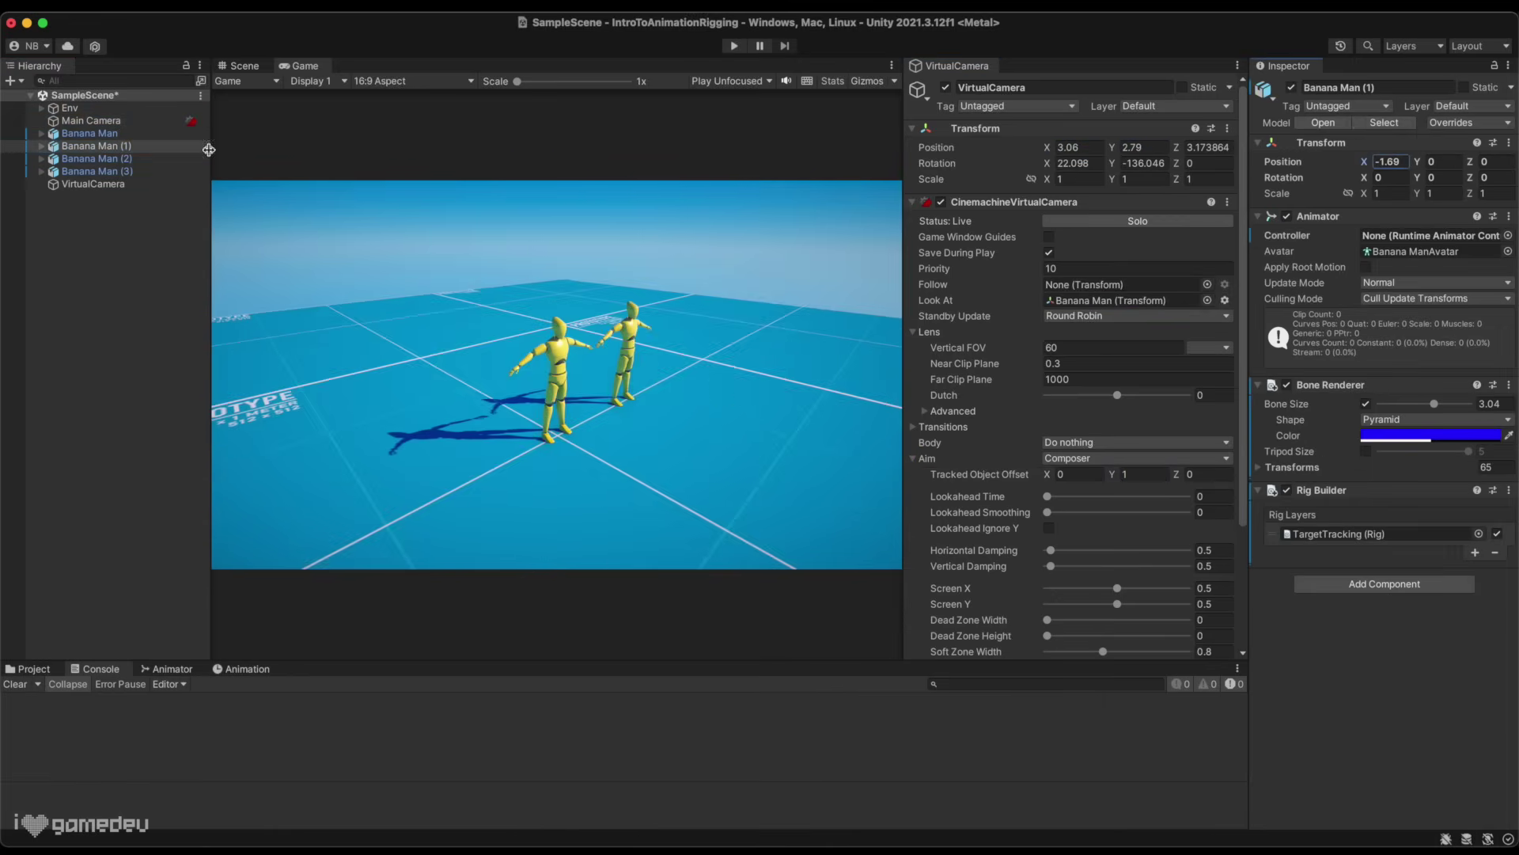
Move Banana Man (2) to X 1.32 and Banana Man (3) to Z -2.06.
click(96, 158)
double_click(1386, 161)
text(1.32)
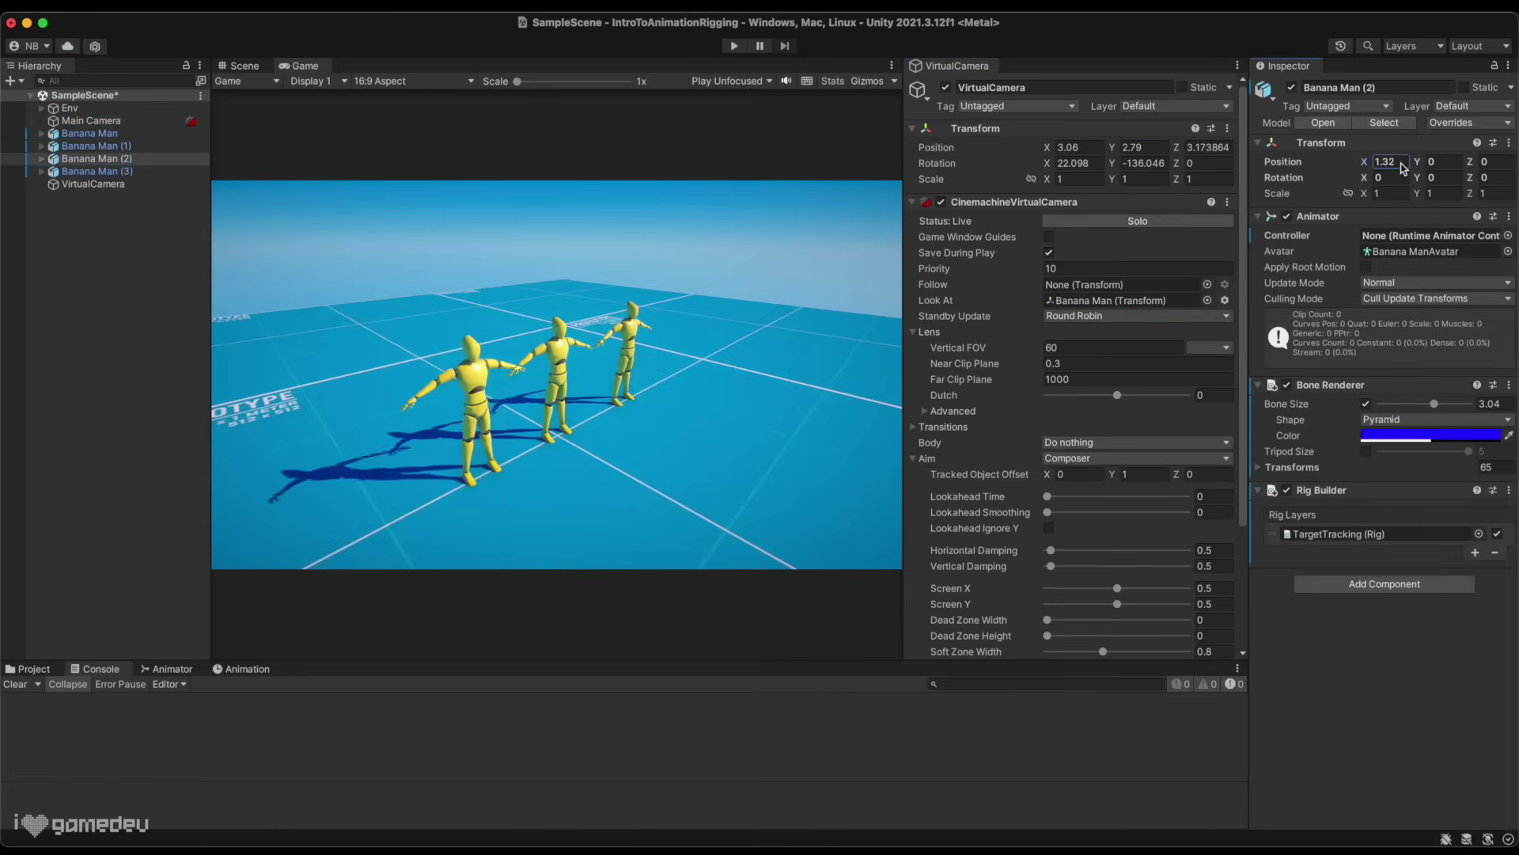
key(Return)
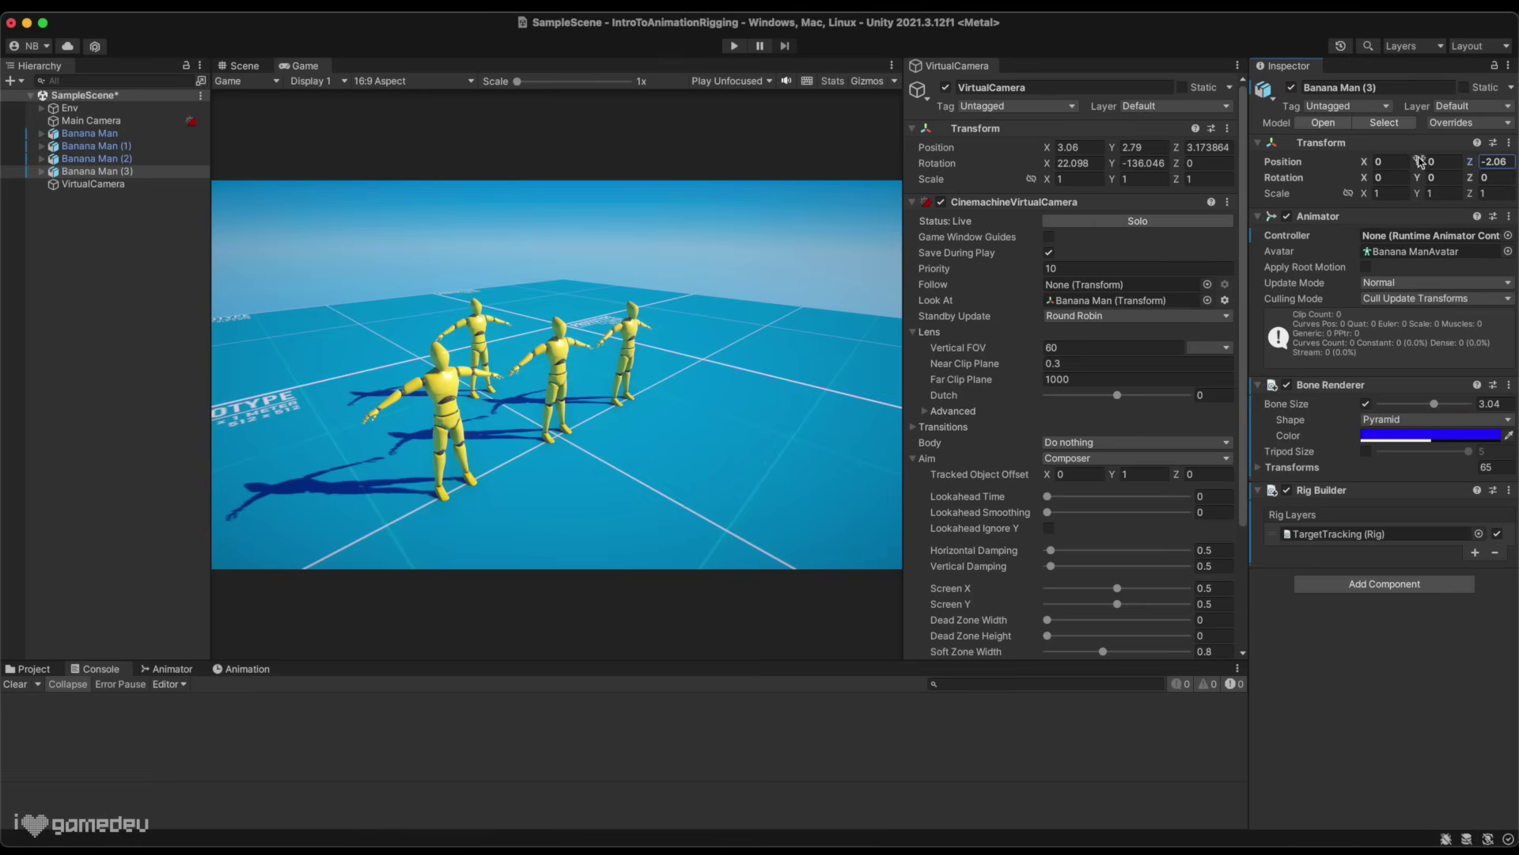
Set VirtualCamera's vertical FOV to 92.86 and X position to -0.2, and make it look at Banana Man (1).
drag(1132, 407, 1365, 382)
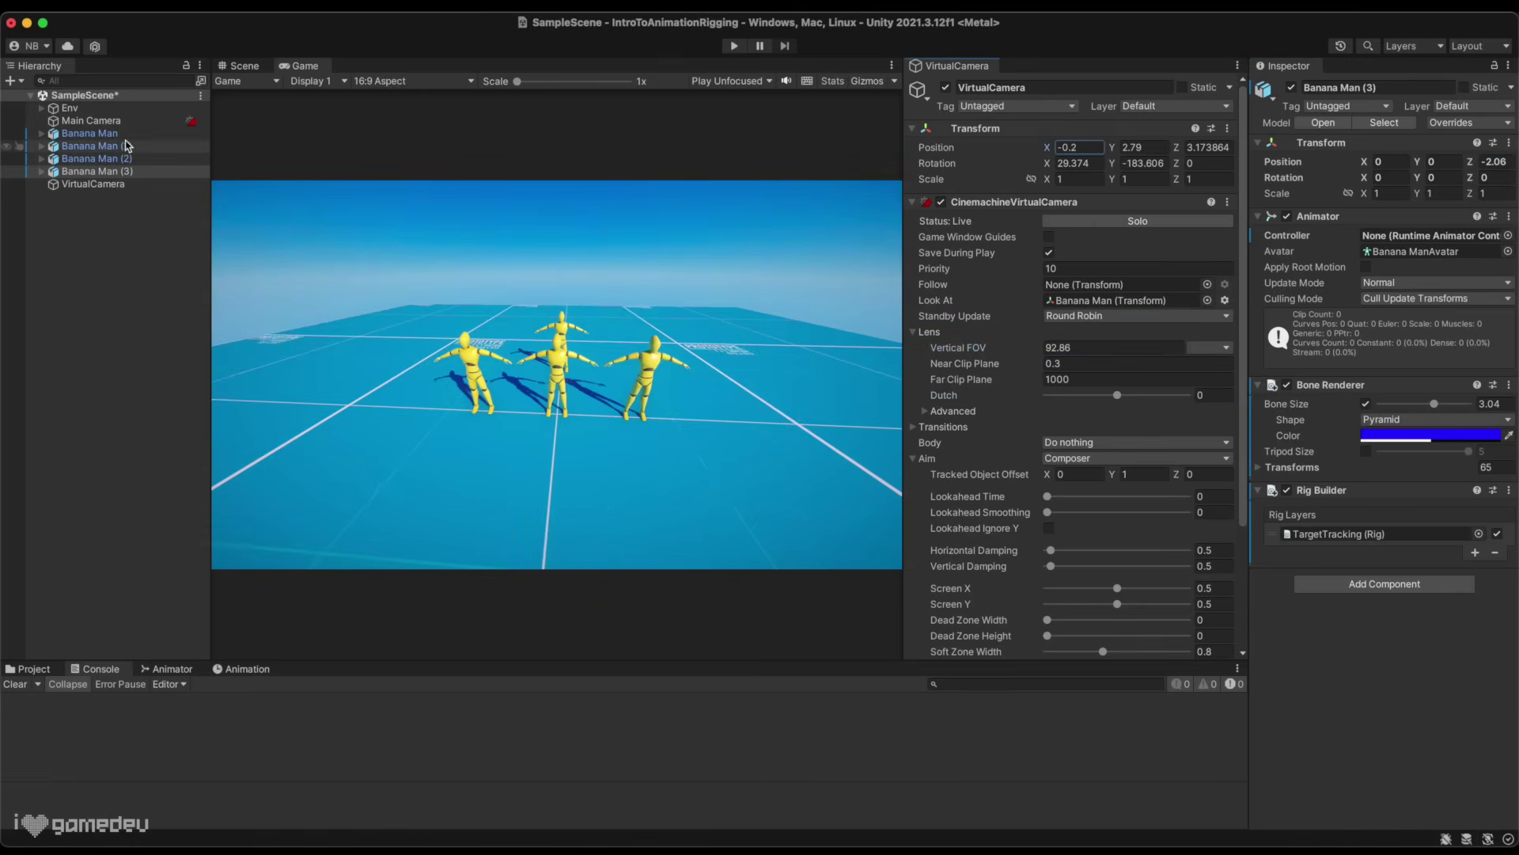
drag(96, 145, 1082, 300)
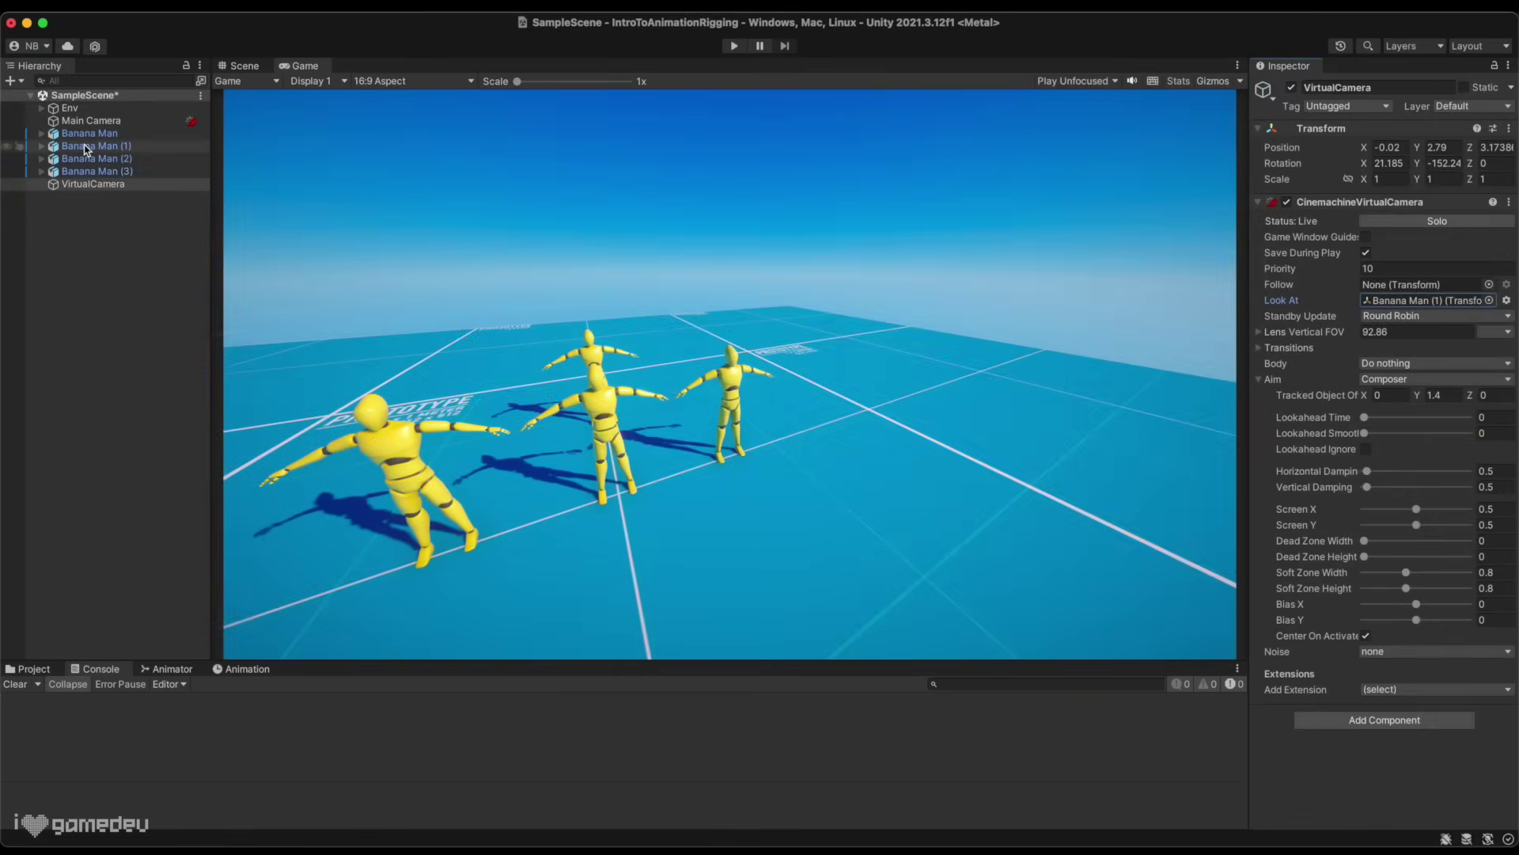
Assign Banana Man's Head bone as the Constrained Object of HeadTracking's Multi-Aim Constraint and add one empty Source Objects entry.
click(126, 159)
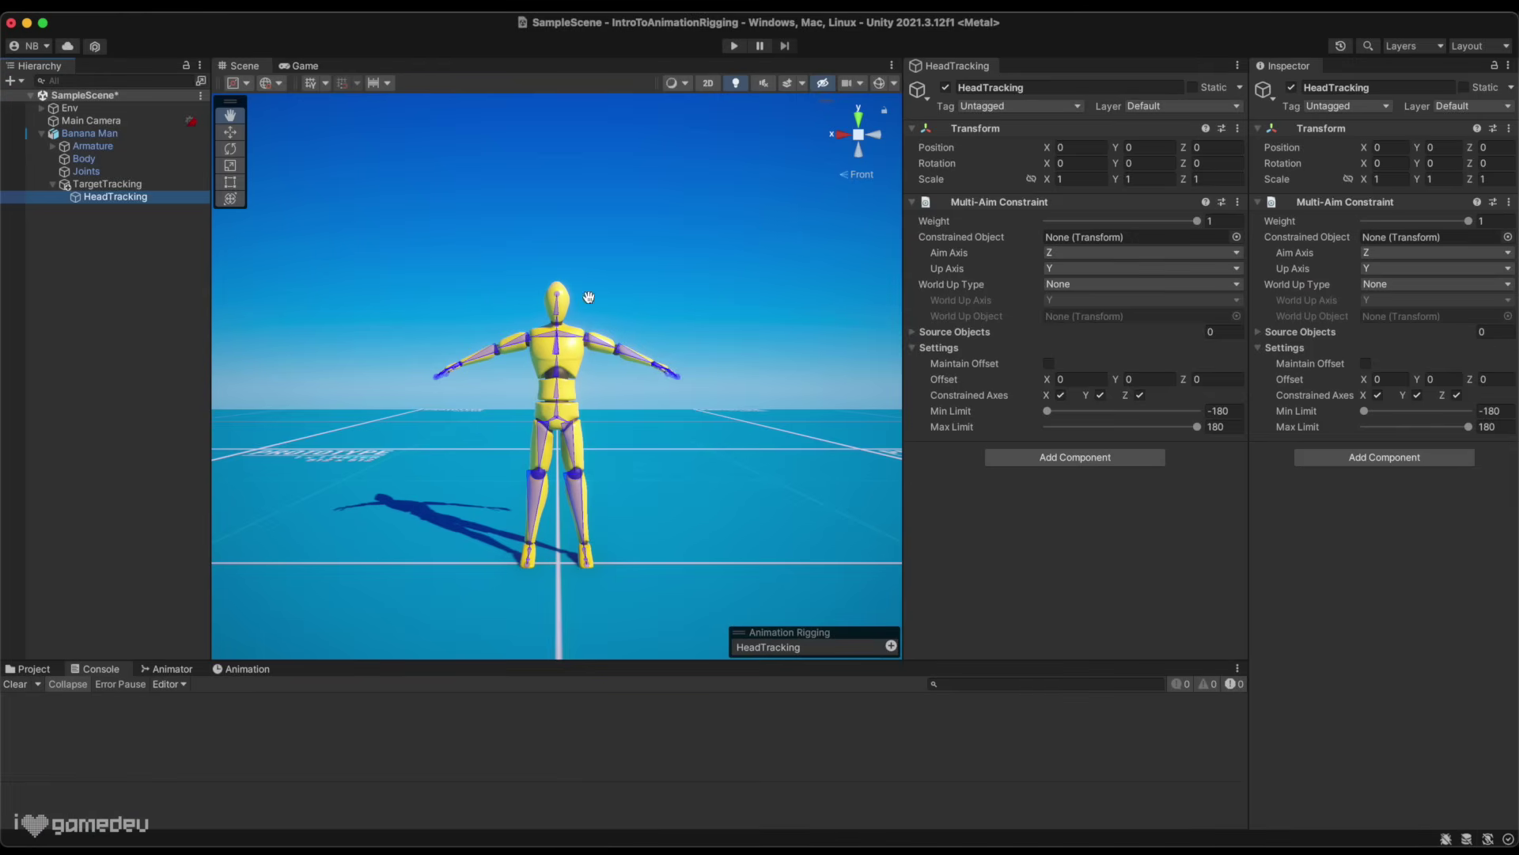
click(559, 308)
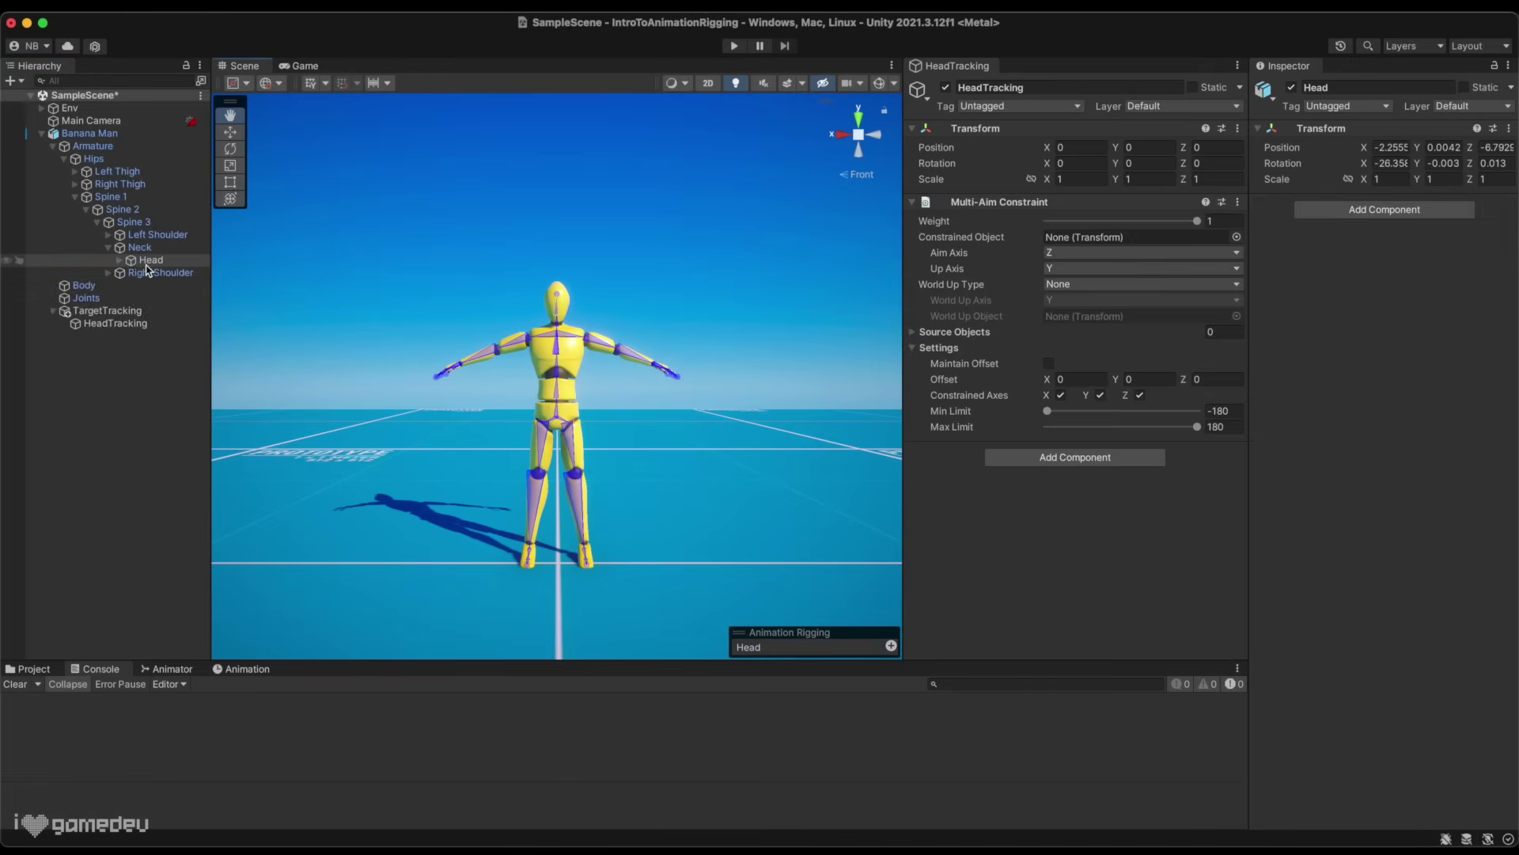
drag(150, 261, 1018, 314)
drag(1126, 258, 1129, 244)
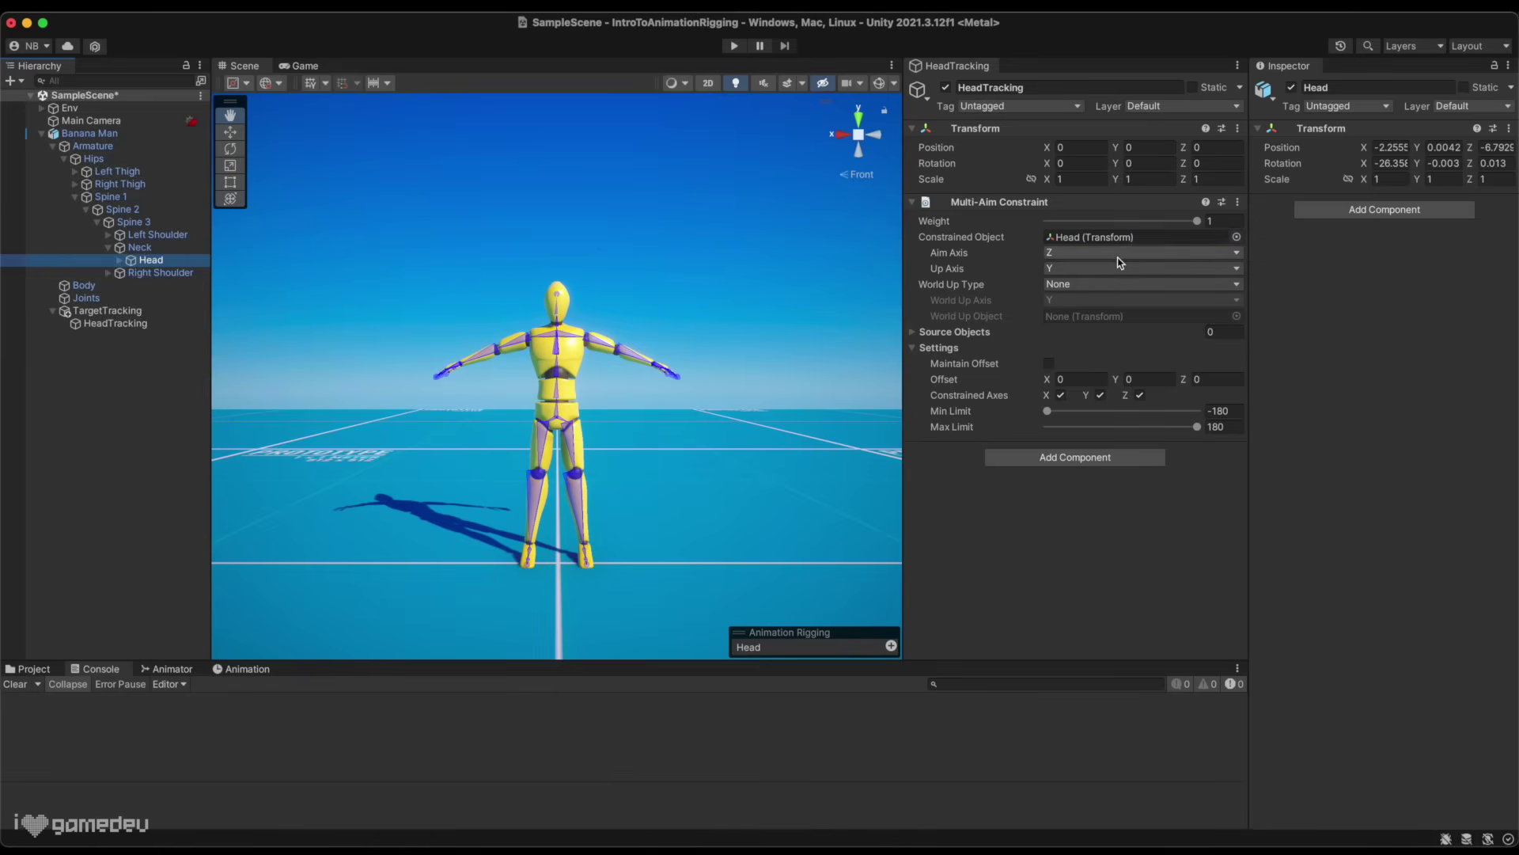
click(1108, 331)
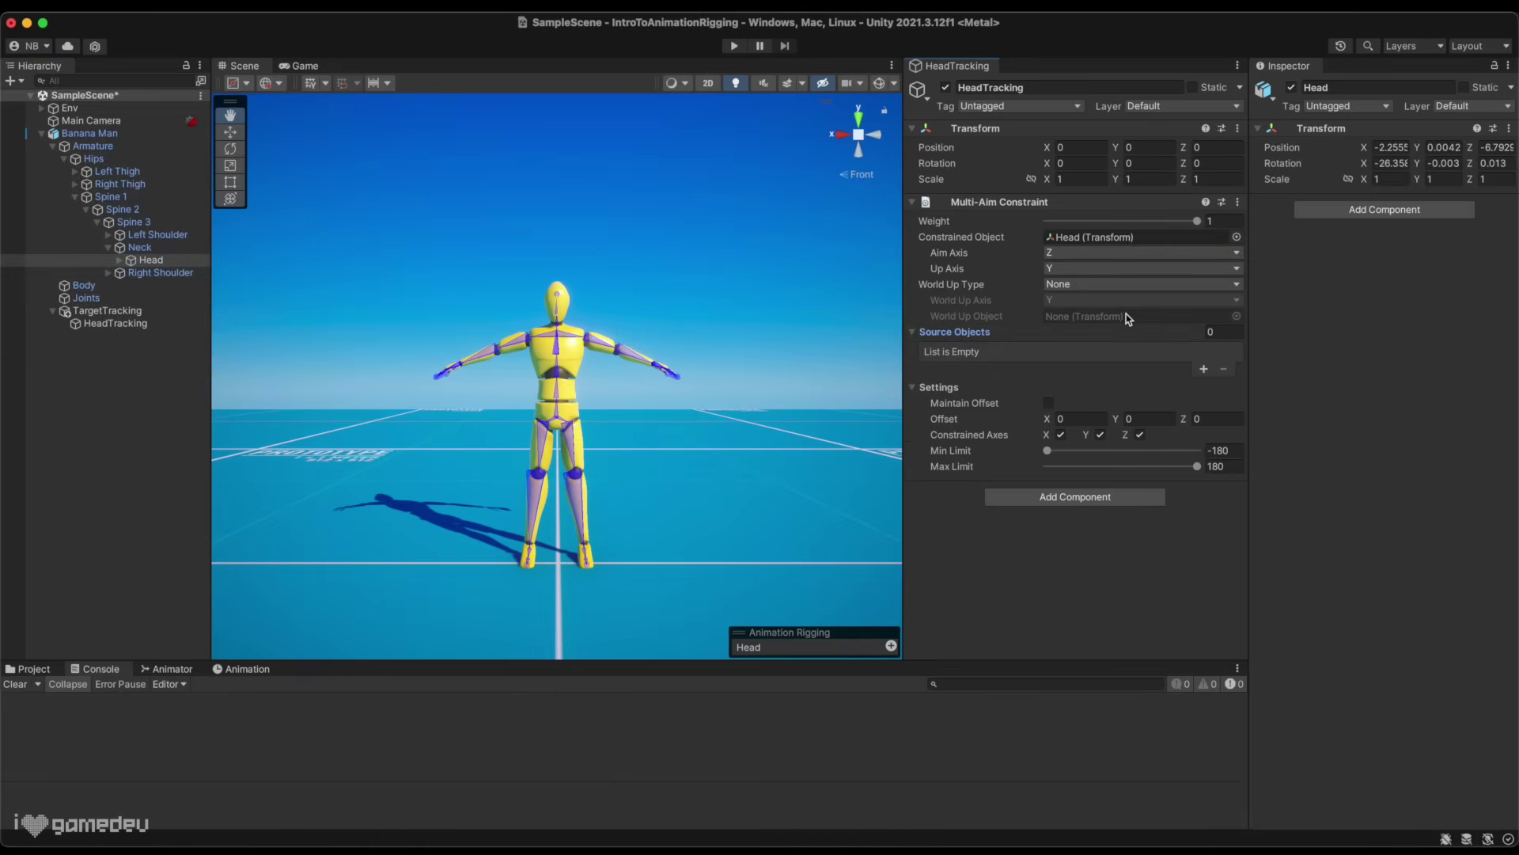
click(1204, 369)
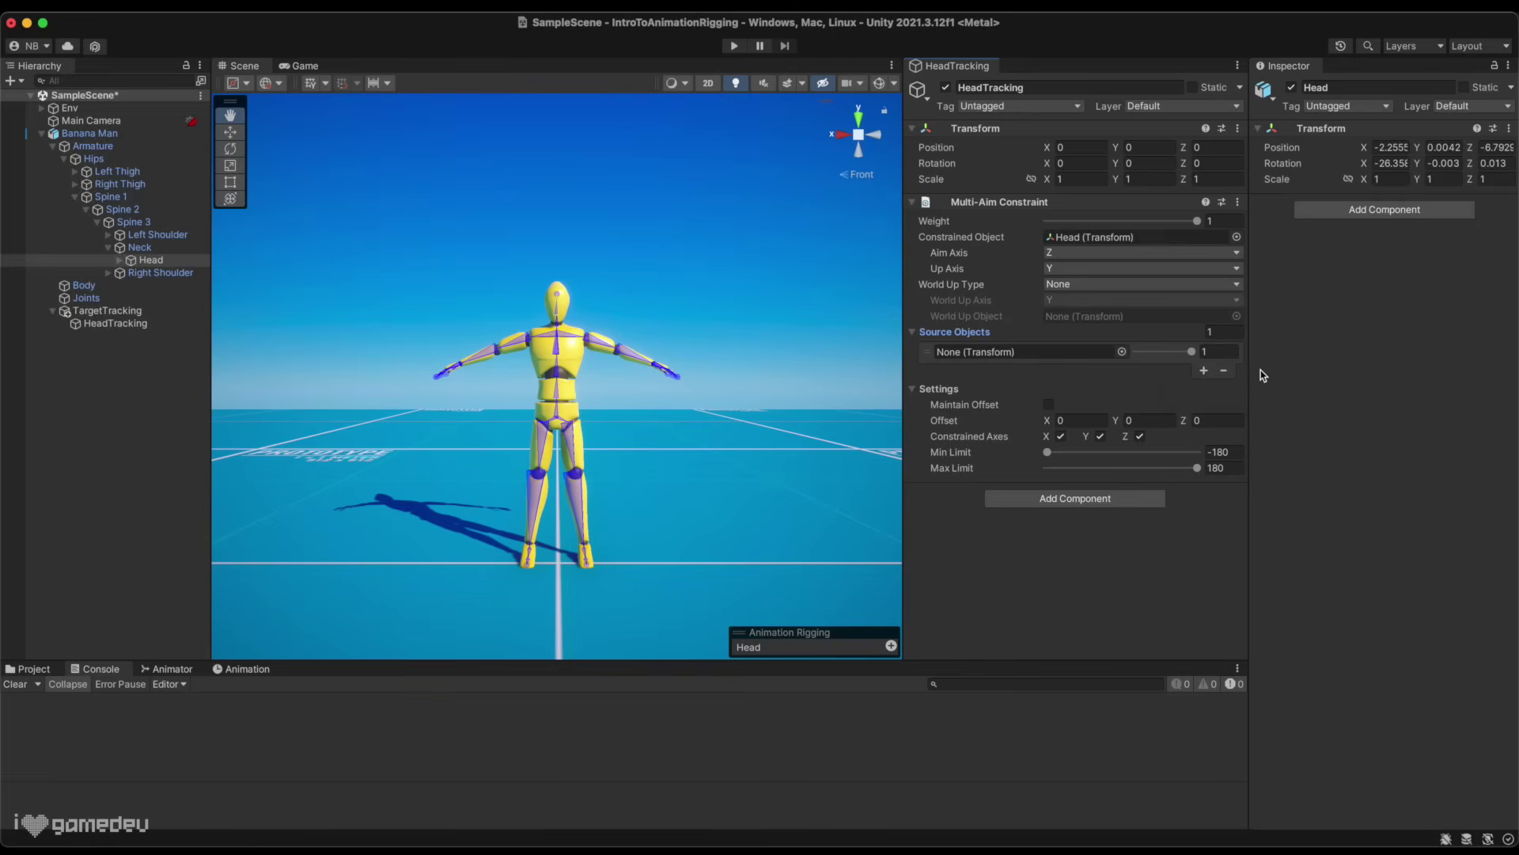
Create a sphere named LookAtTarget at scene level and assign it to the empty Source Objects entry of HeadTracking.
click(53, 146)
right_click(111, 216)
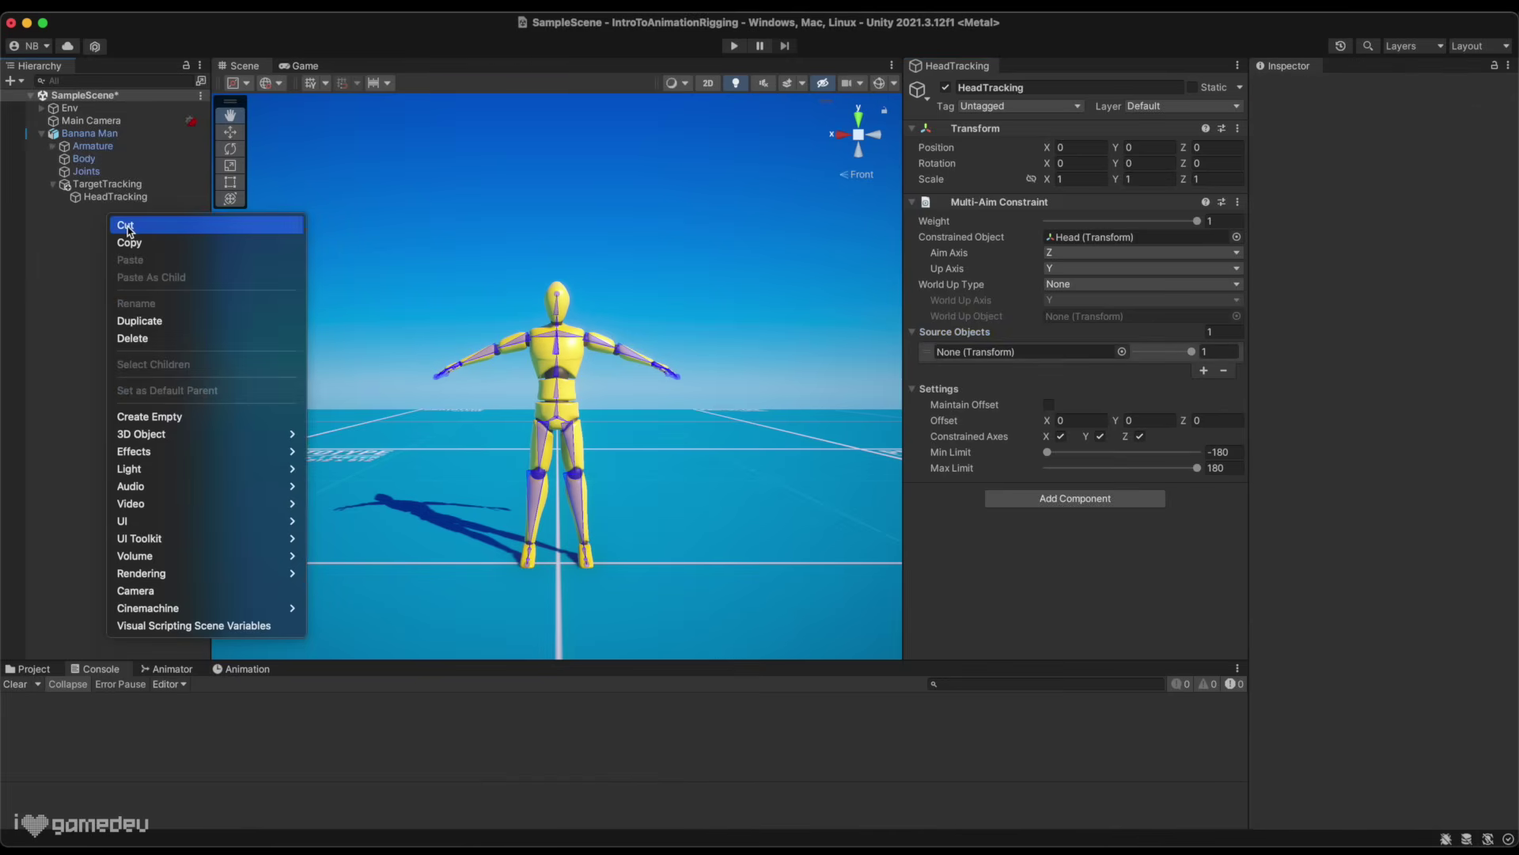
mouse_move(198, 434)
click(351, 453)
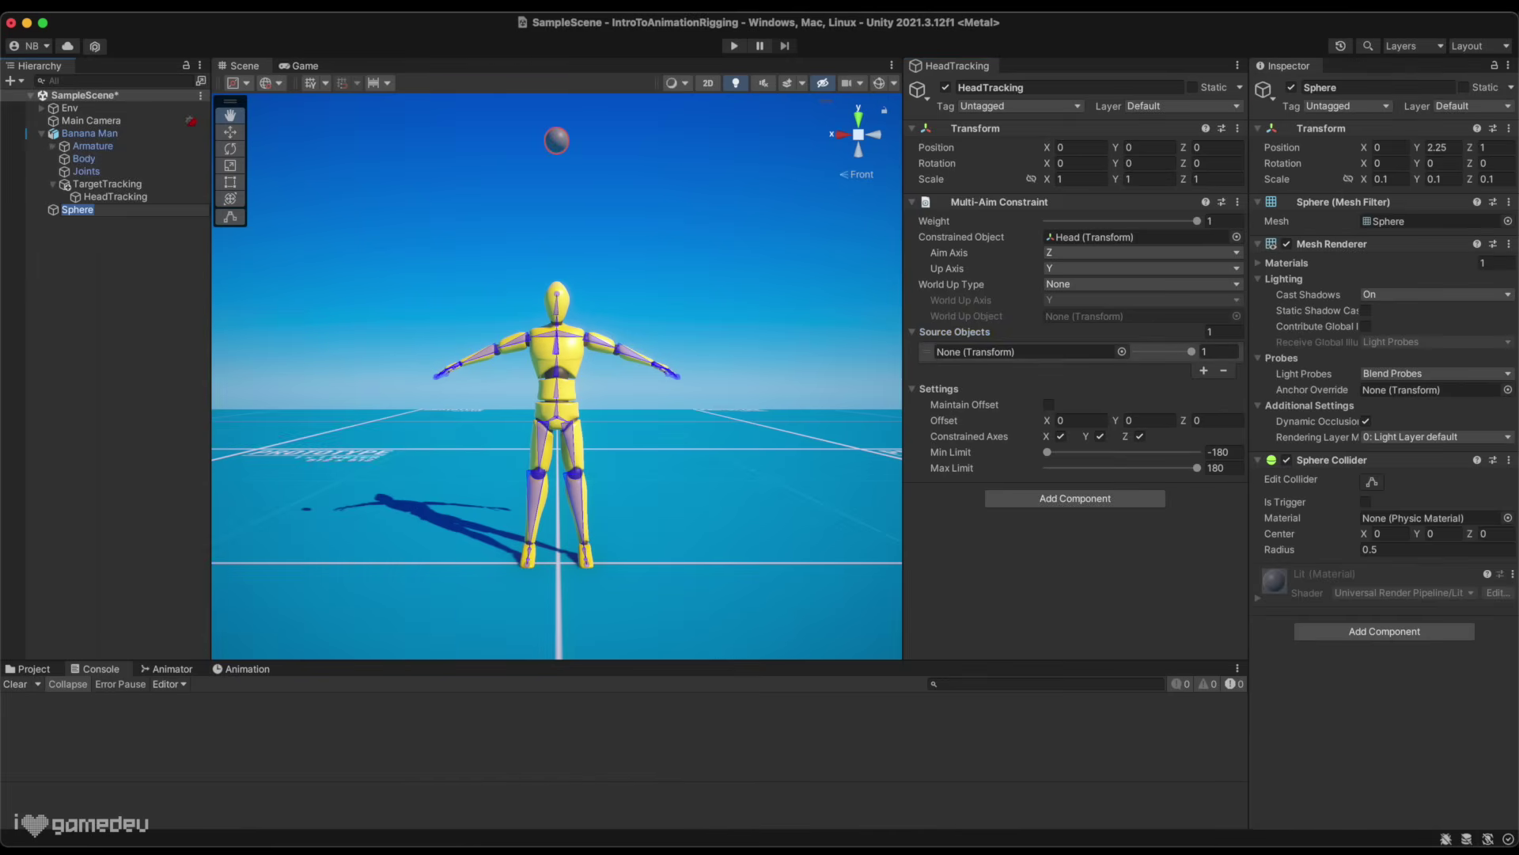
text(LookAtTarget)
key(Return)
drag(92, 209, 962, 356)
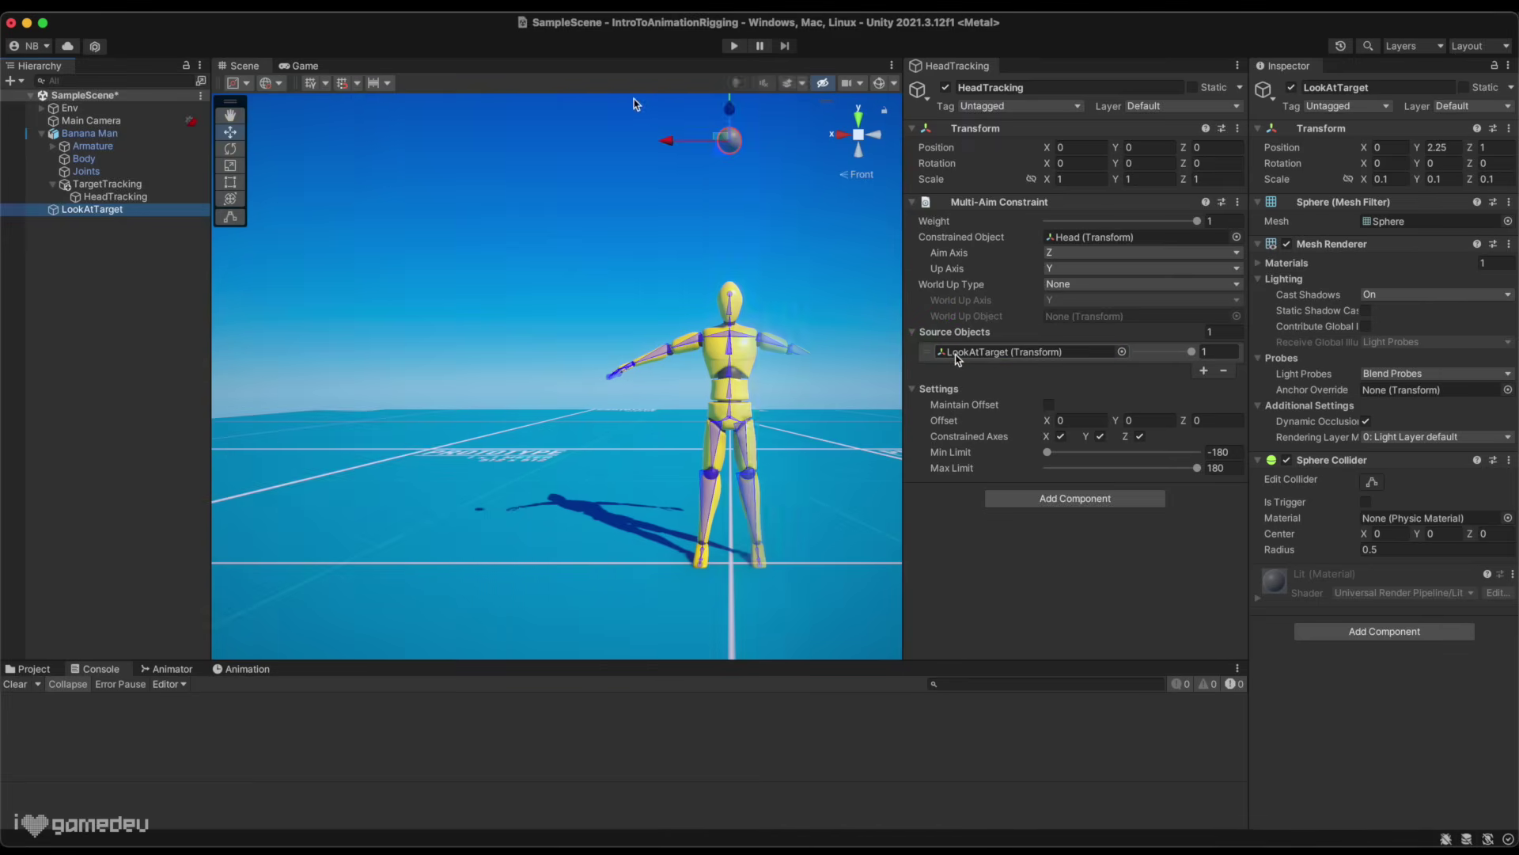
Test the head tracking in play mode by moving LookAtTarget around Banana Man, and exit play mode.
mouse_move(675, 142)
mouse_down()
mouse_move(823, 141)
mouse_move(415, 143)
mouse_move(846, 147)
mouse_move(530, 169)
mouse_move(700, 155)
mouse_up()
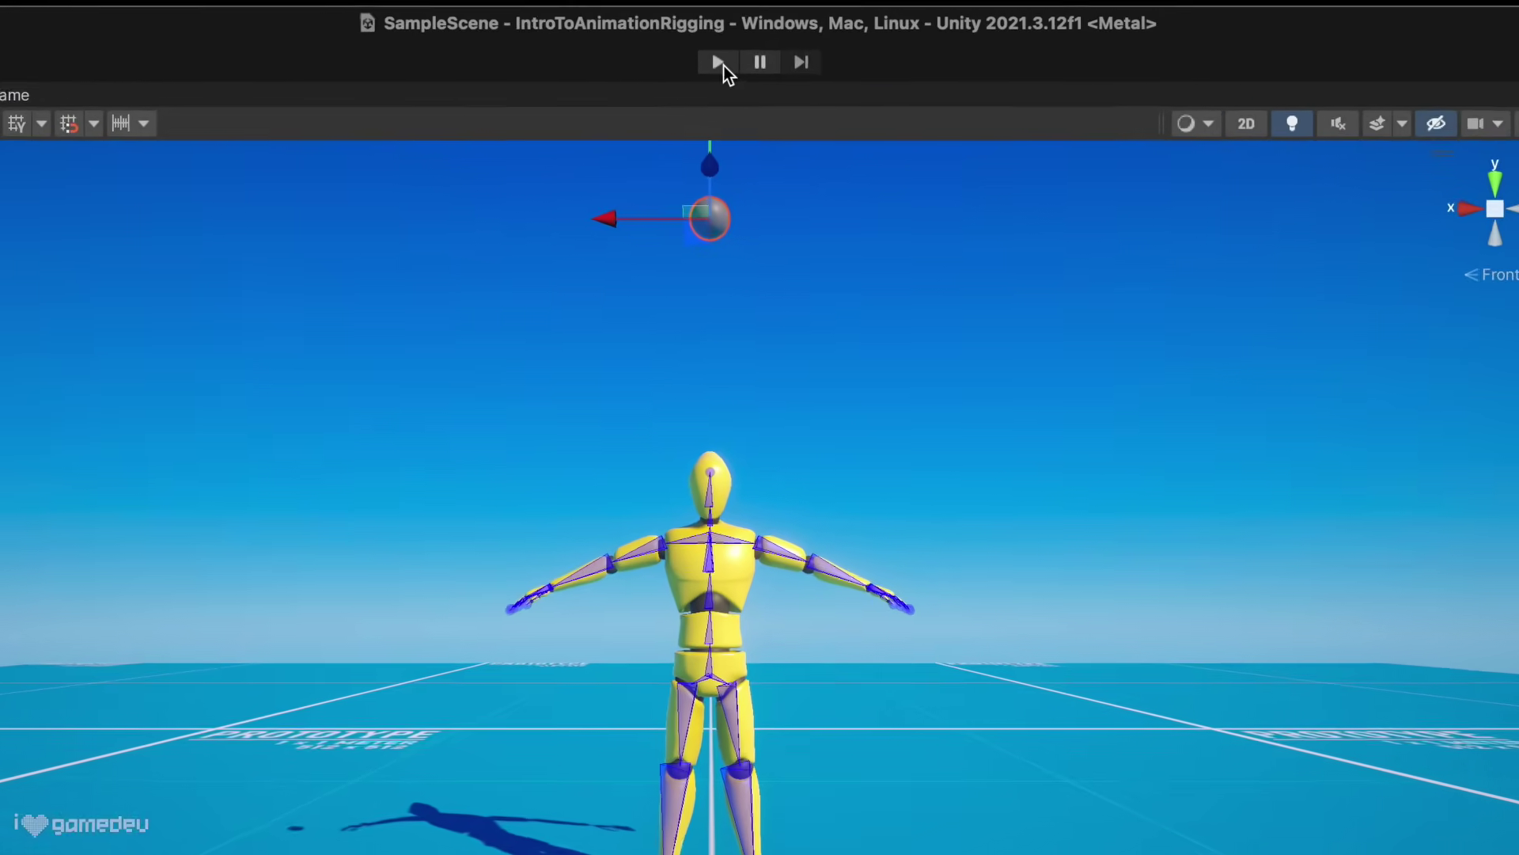
click(728, 53)
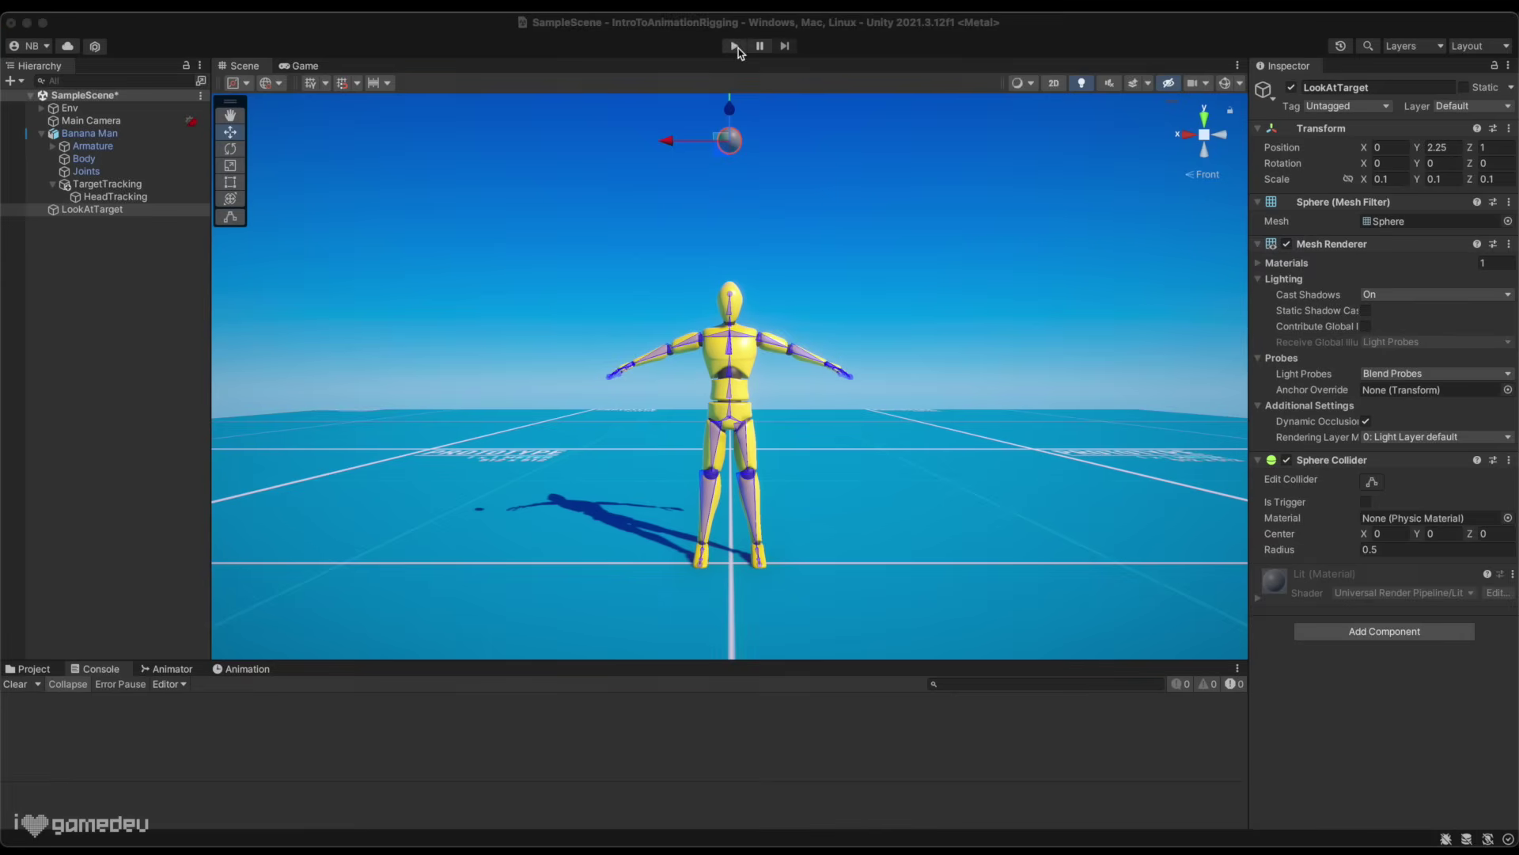
click(711, 70)
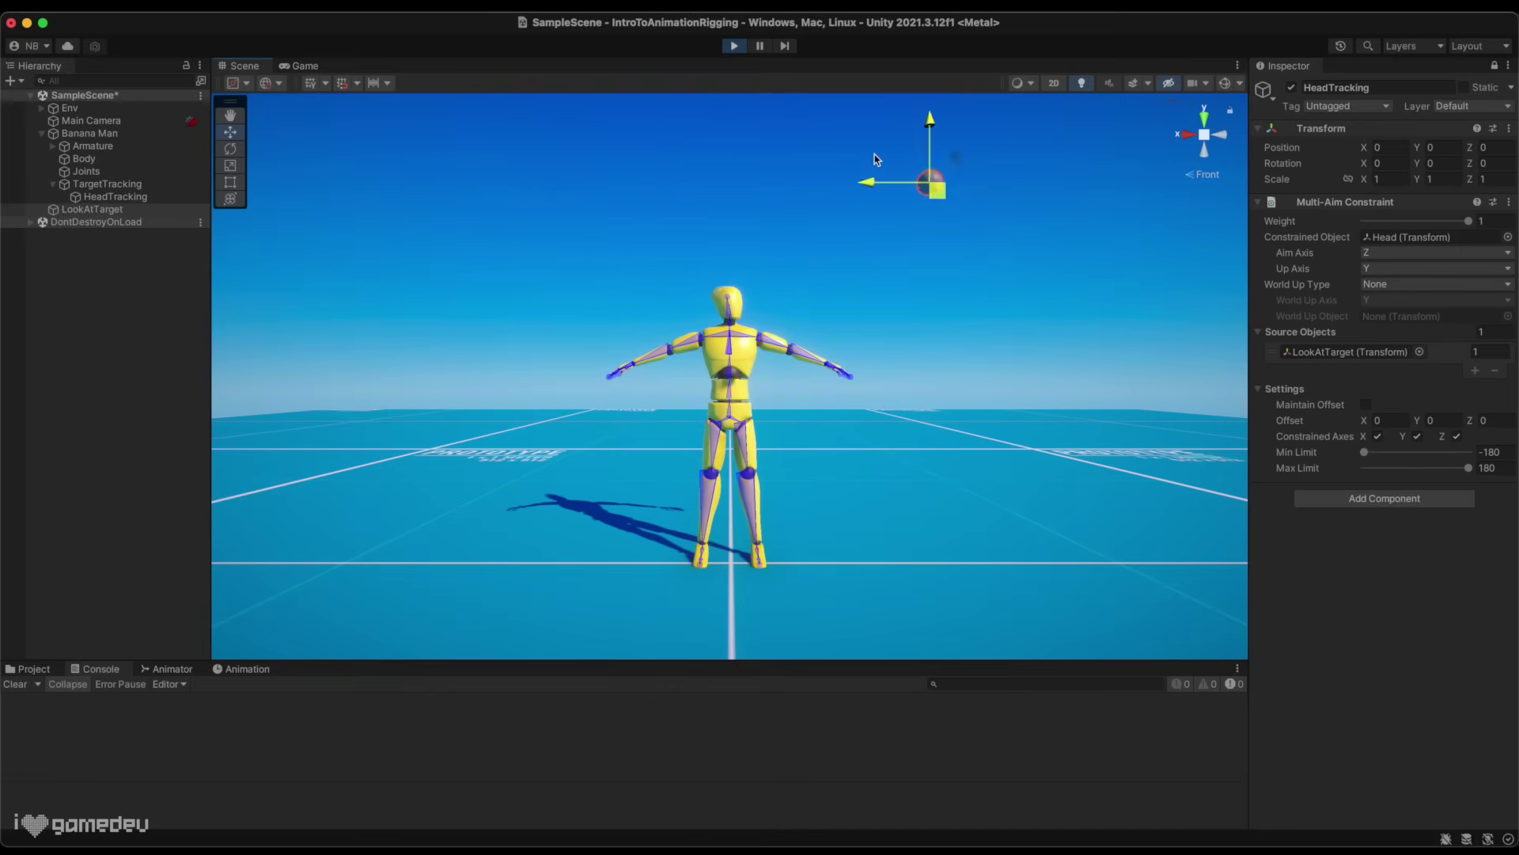
key(super+p)
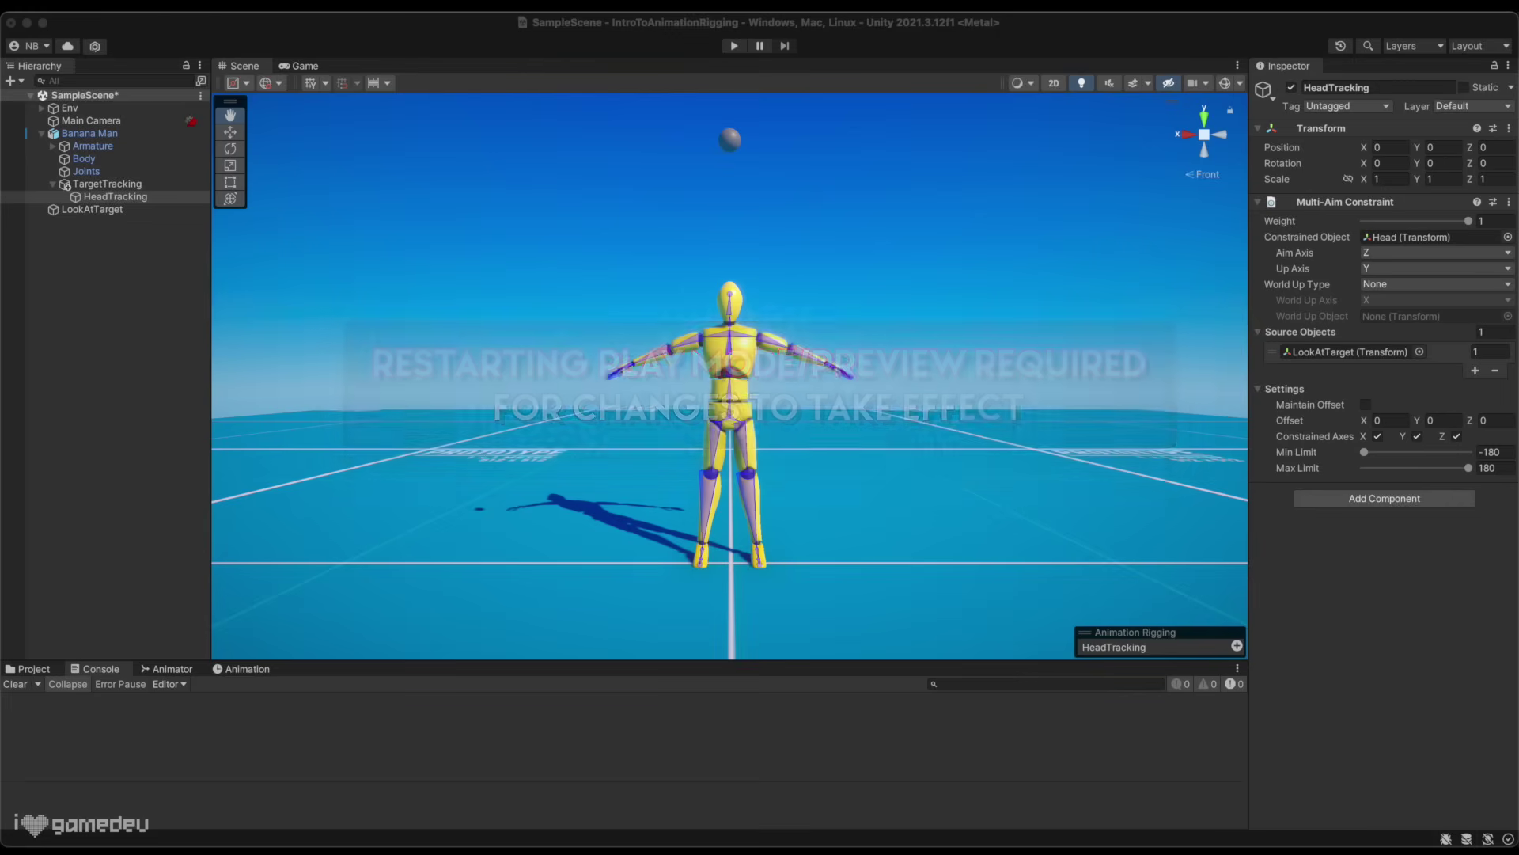
In play mode, compare the Multi-Aim Constraint at Weight 1 and Weight 0 while moving LookAtTarget from side to side, ending at Weight 1.
key(super+p)
drag(1468, 221, 1517, 222)
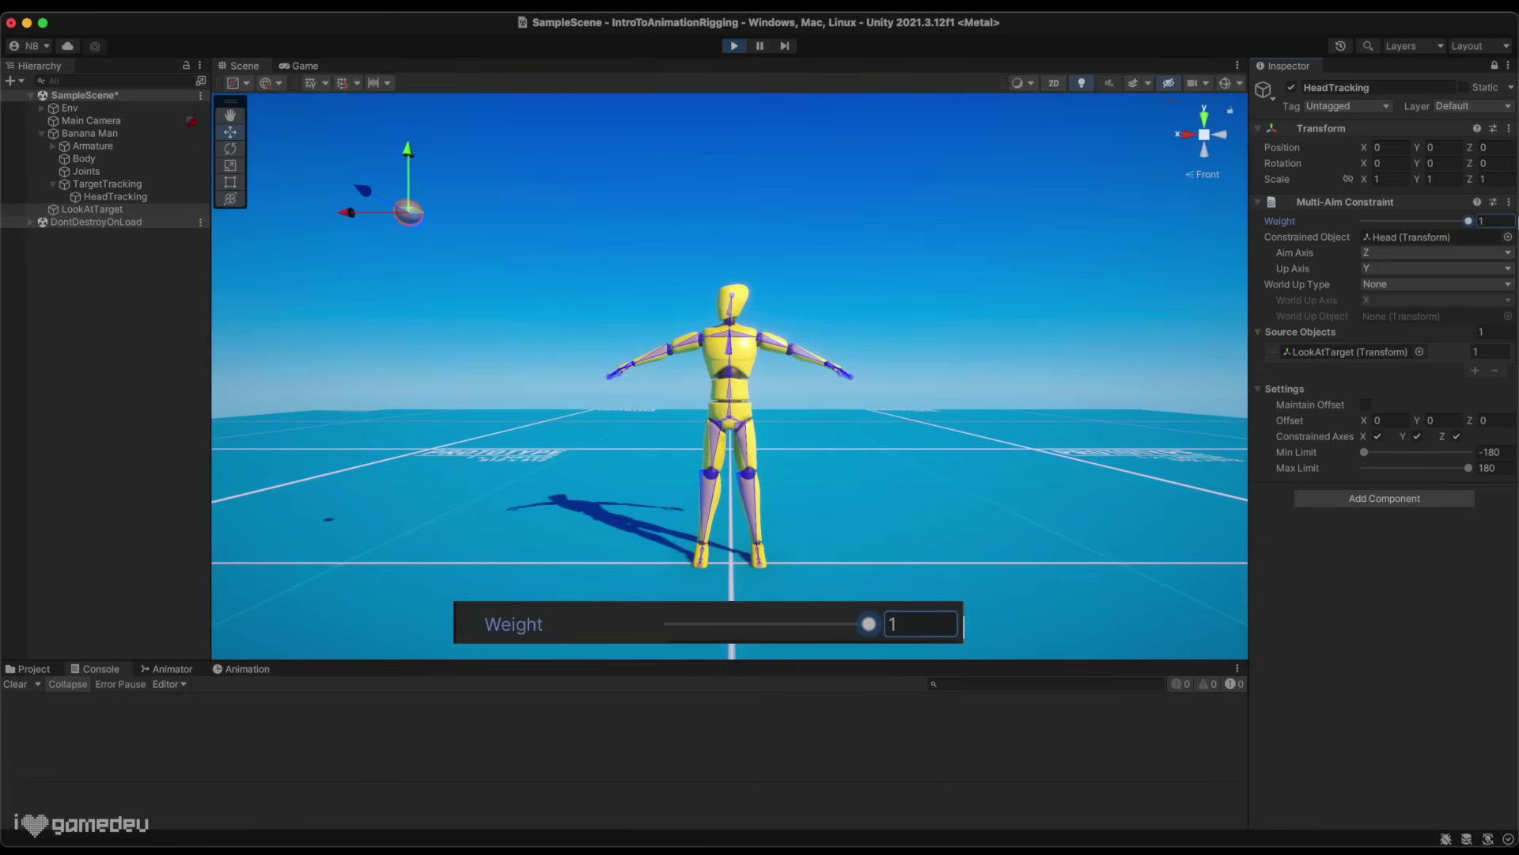
drag(412, 216, 1170, 225)
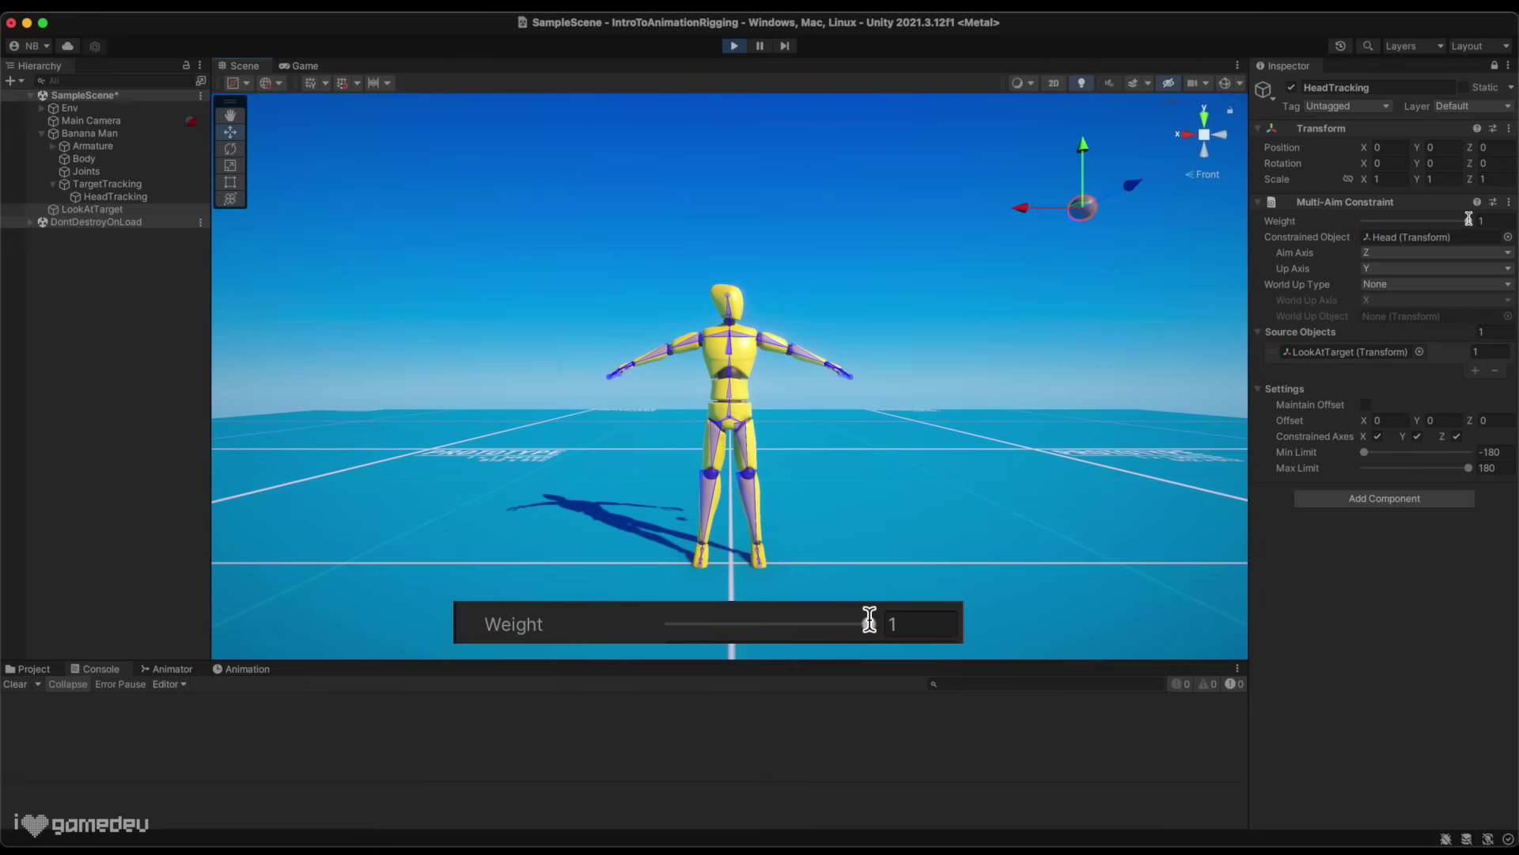
drag(1468, 219, 1364, 221)
drag(1082, 207, 374, 192)
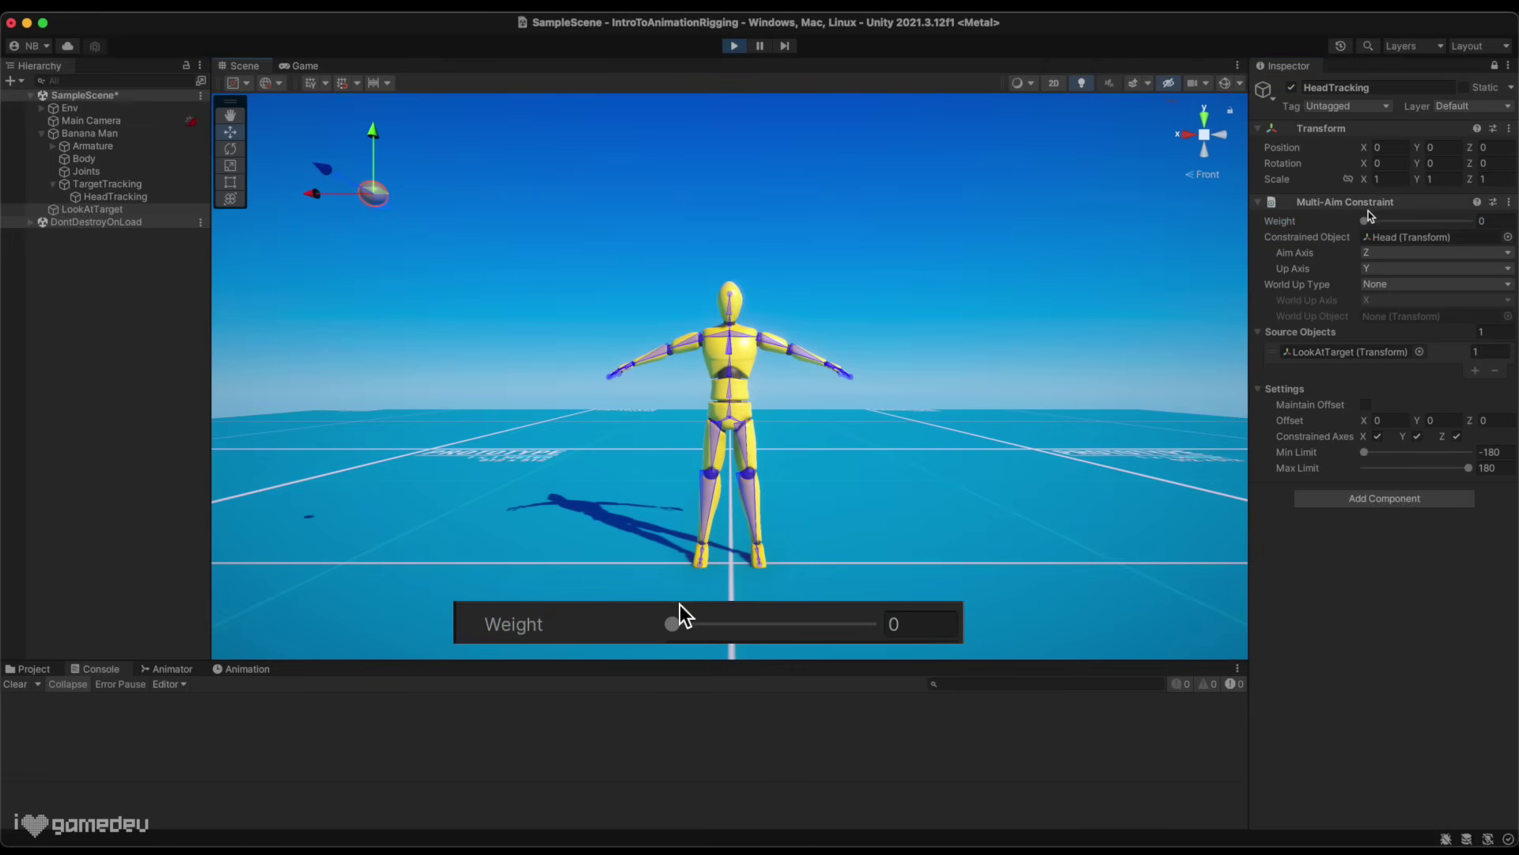
drag(1369, 216, 1470, 221)
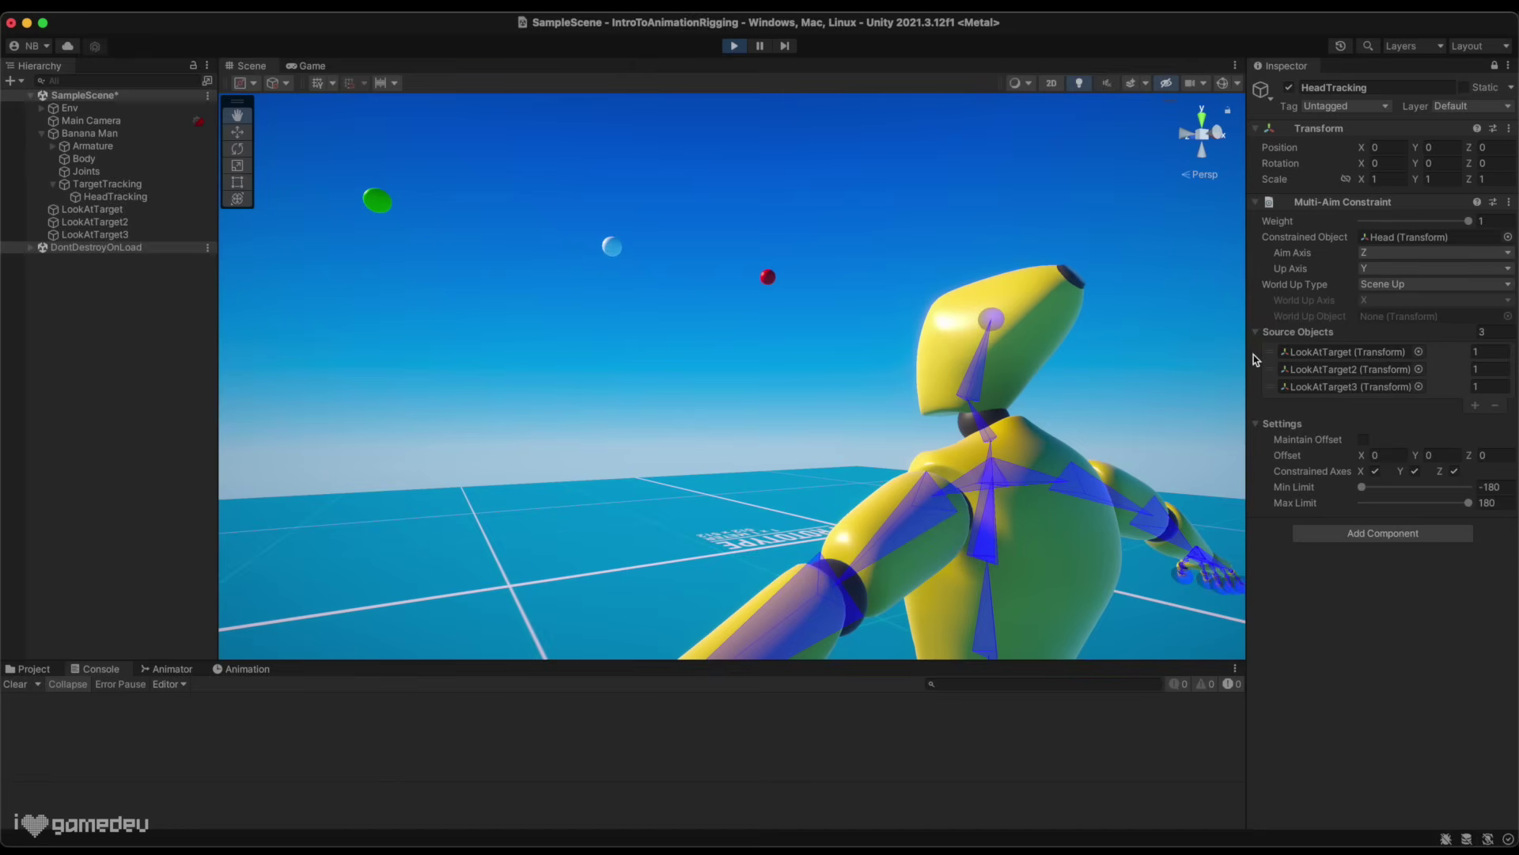
Make room for the source weight sliders and vary the individual target weights to shift the head's aim among the three targets.
drag(1247, 356, 1198, 358)
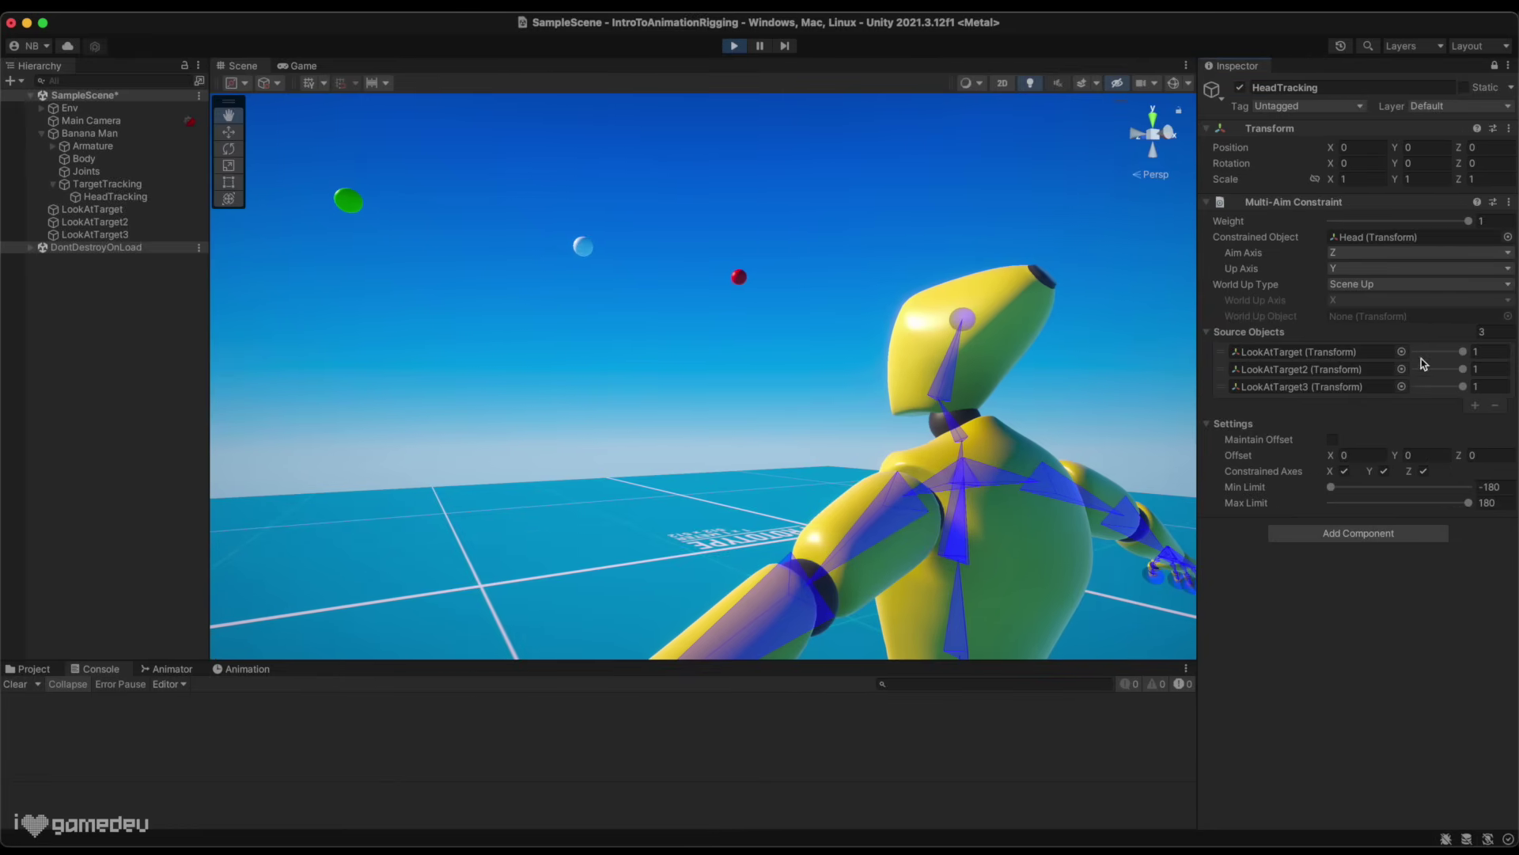
drag(1457, 356, 1417, 355)
drag(1416, 369, 1515, 351)
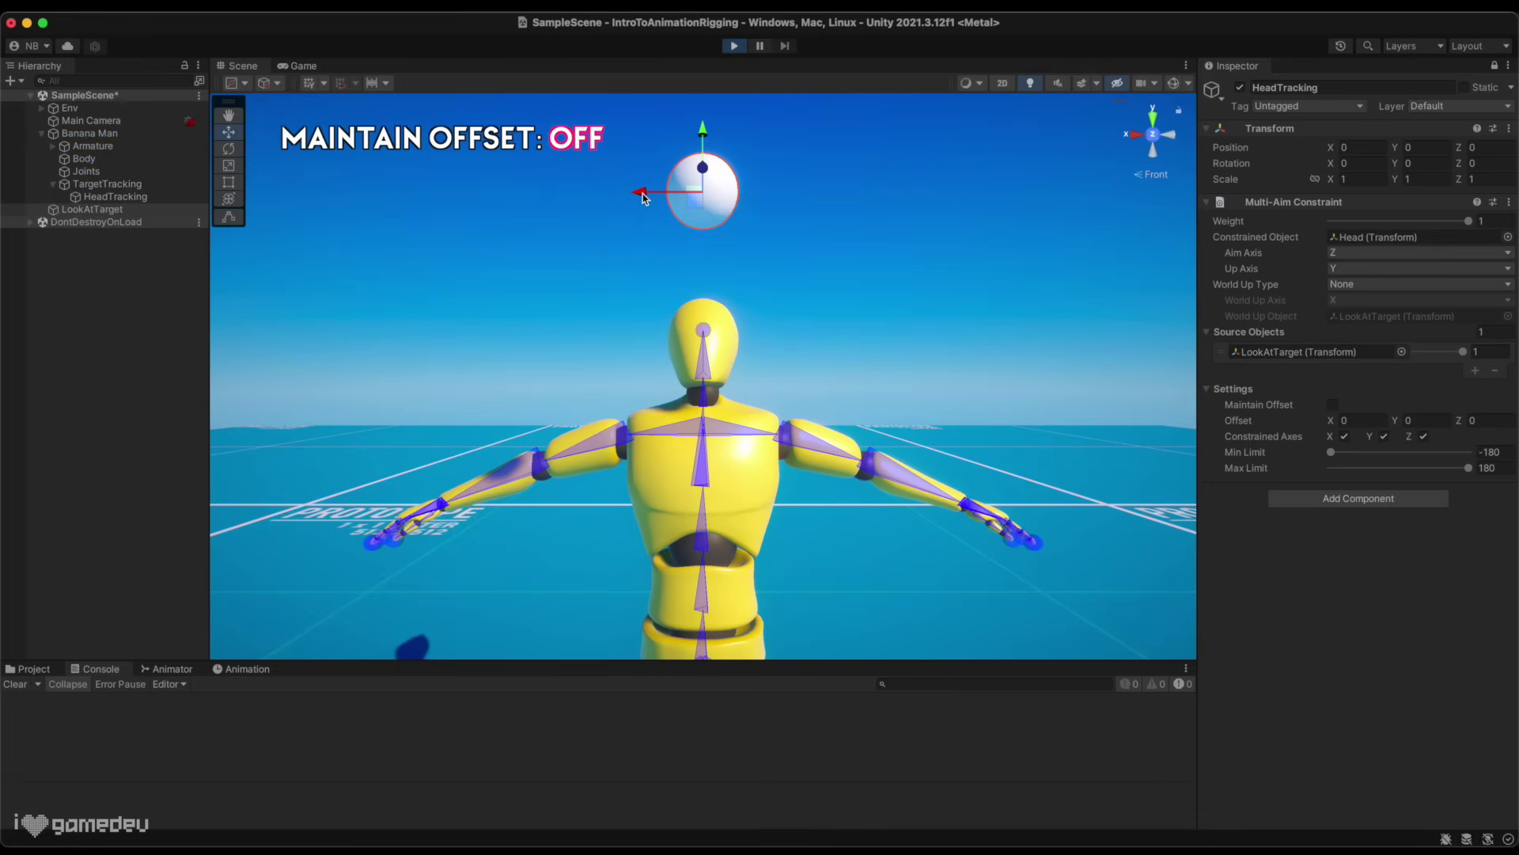
Move LookAtTarget with Maintain Offset off and on to compare, and try different X and Y Offset values on the constraint.
drag(643, 196, 646, 255)
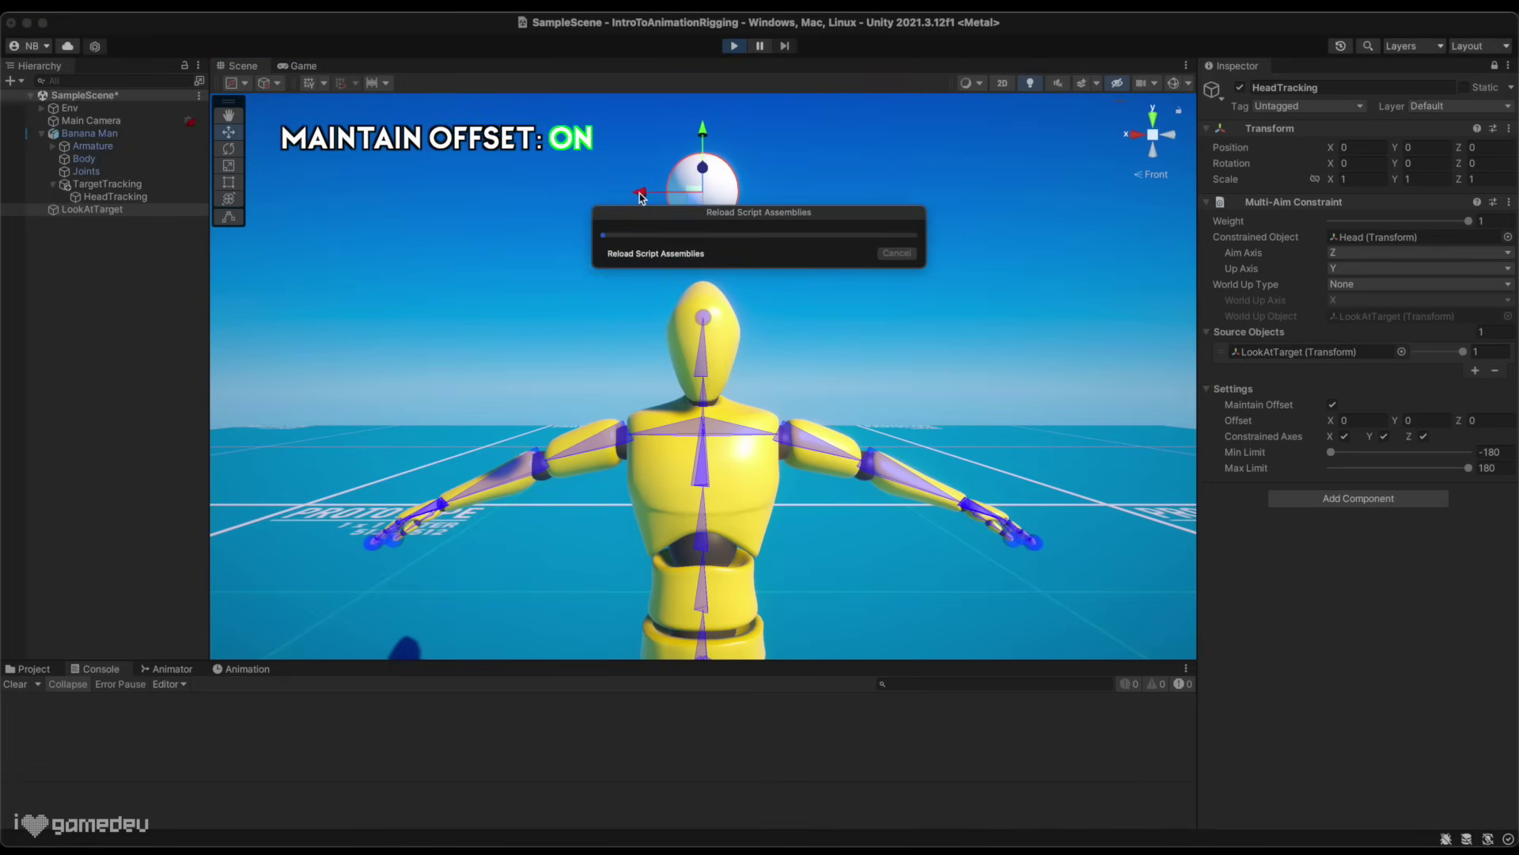
drag(641, 197, 704, 244)
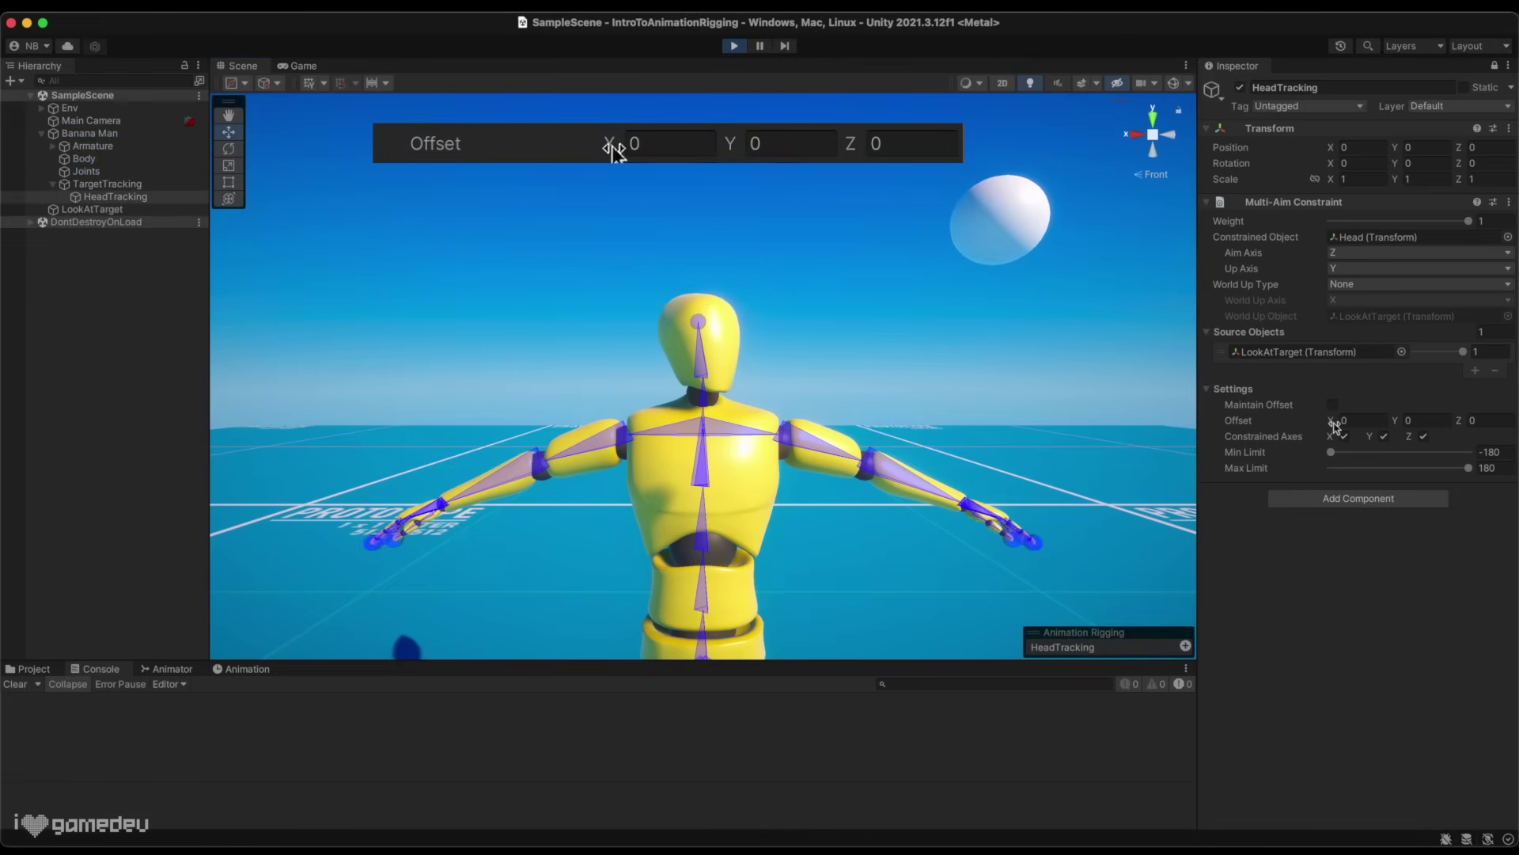
drag(1335, 427, 1302, 427)
mouse_move(1396, 420)
mouse_down()
mouse_move(1369, 420)
mouse_move(1448, 421)
mouse_move(1417, 420)
mouse_up()
Compare the head's rotation while moving LookAtTarget with all Constrained Axes enabled and with X excluded.
drag(981, 222, 728, 258)
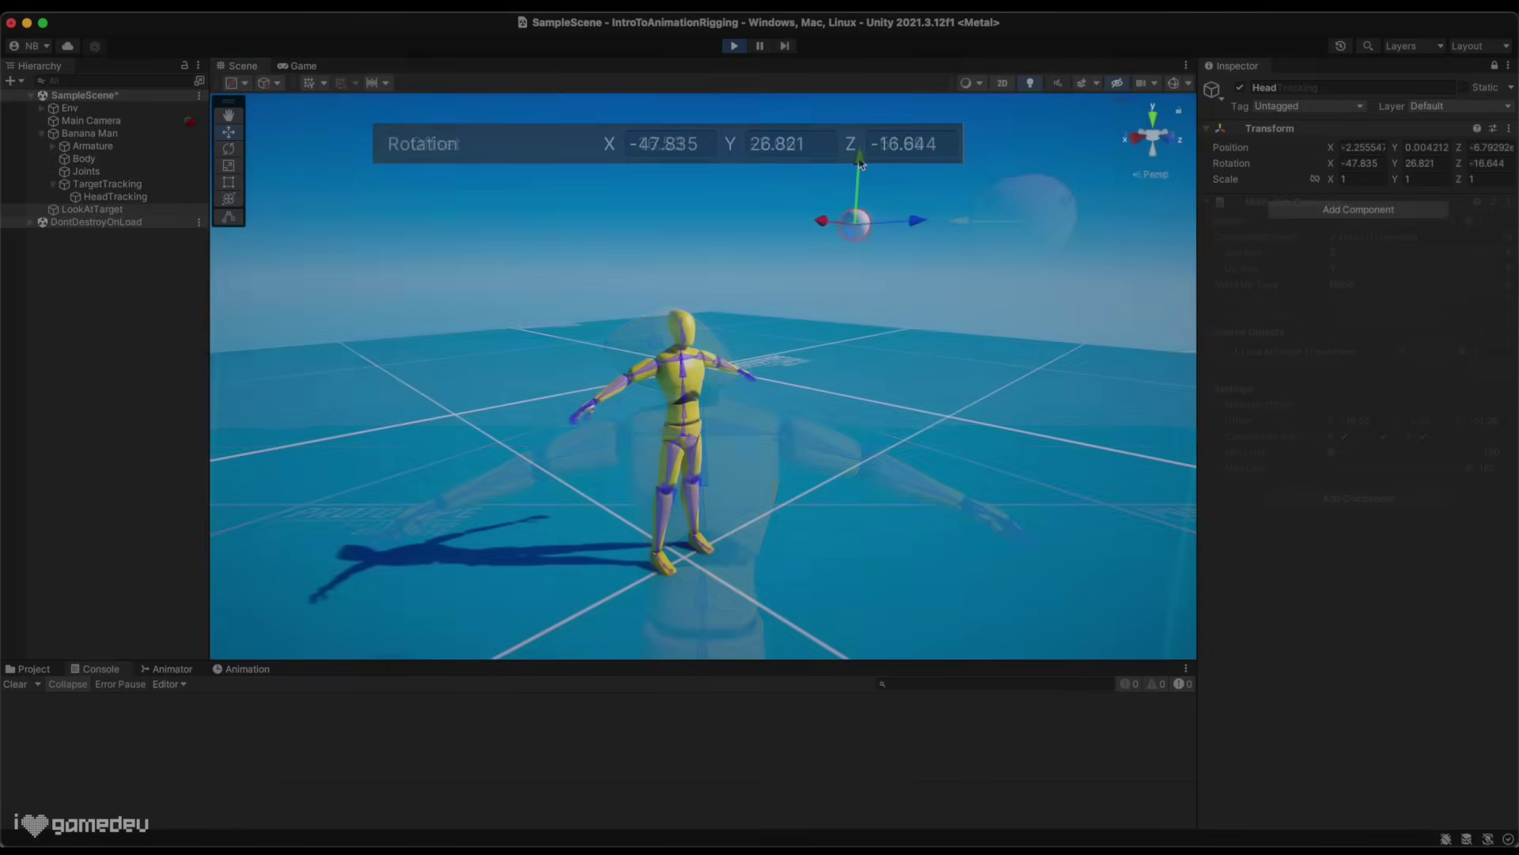
mouse_move(860, 164)
mouse_down()
mouse_move(835, 488)
mouse_move(858, 166)
mouse_up()
click(1345, 436)
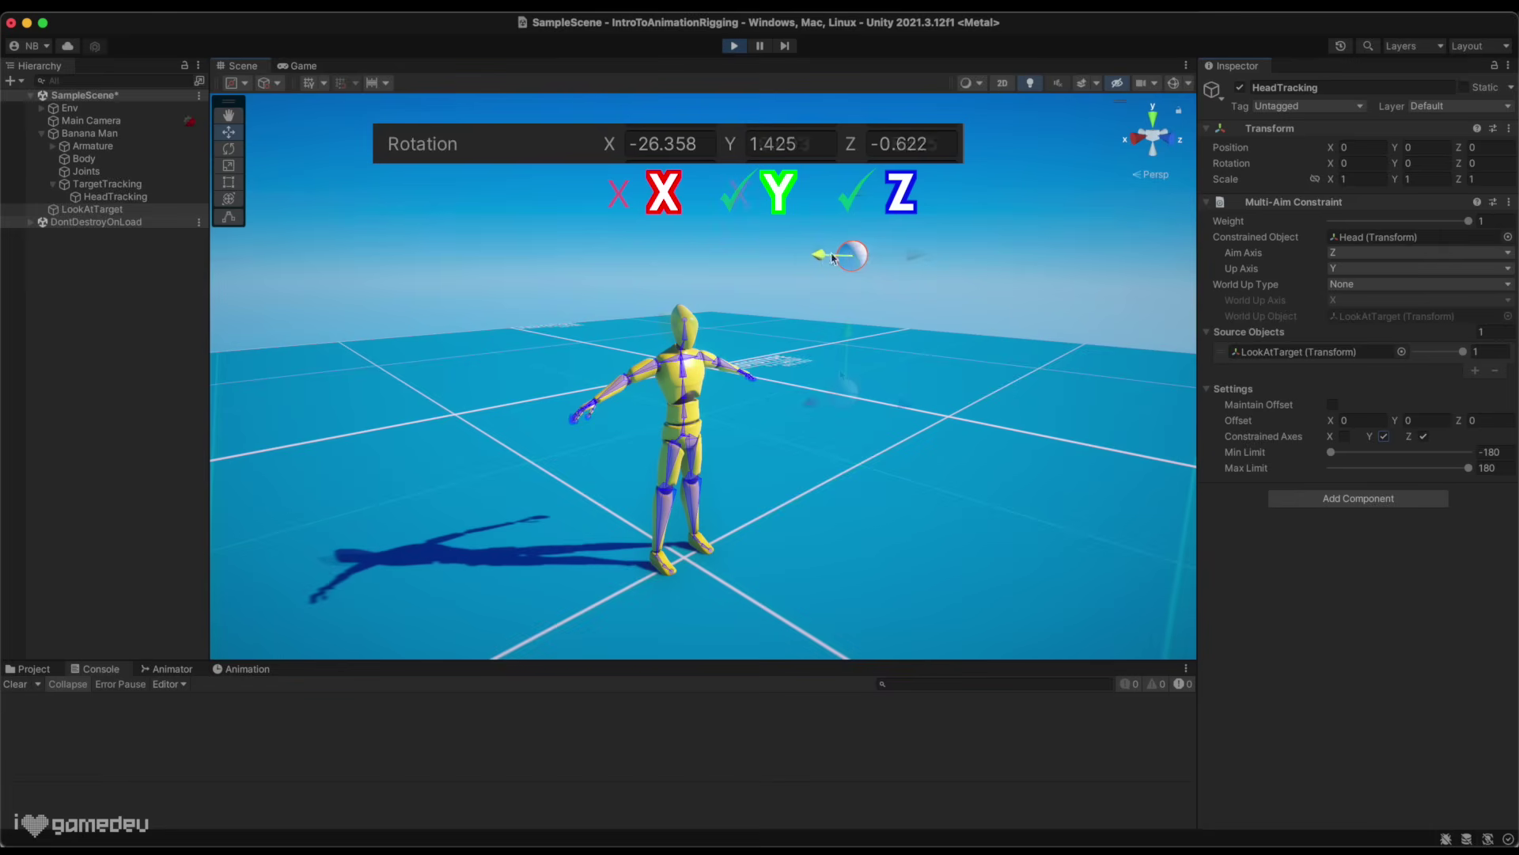
drag(829, 252, 783, 416)
Sweep LookAtTarget around Banana Man to compare head tracking under limits of -180 to 180 and -90 to 90.
drag(1085, 292, 978, 280)
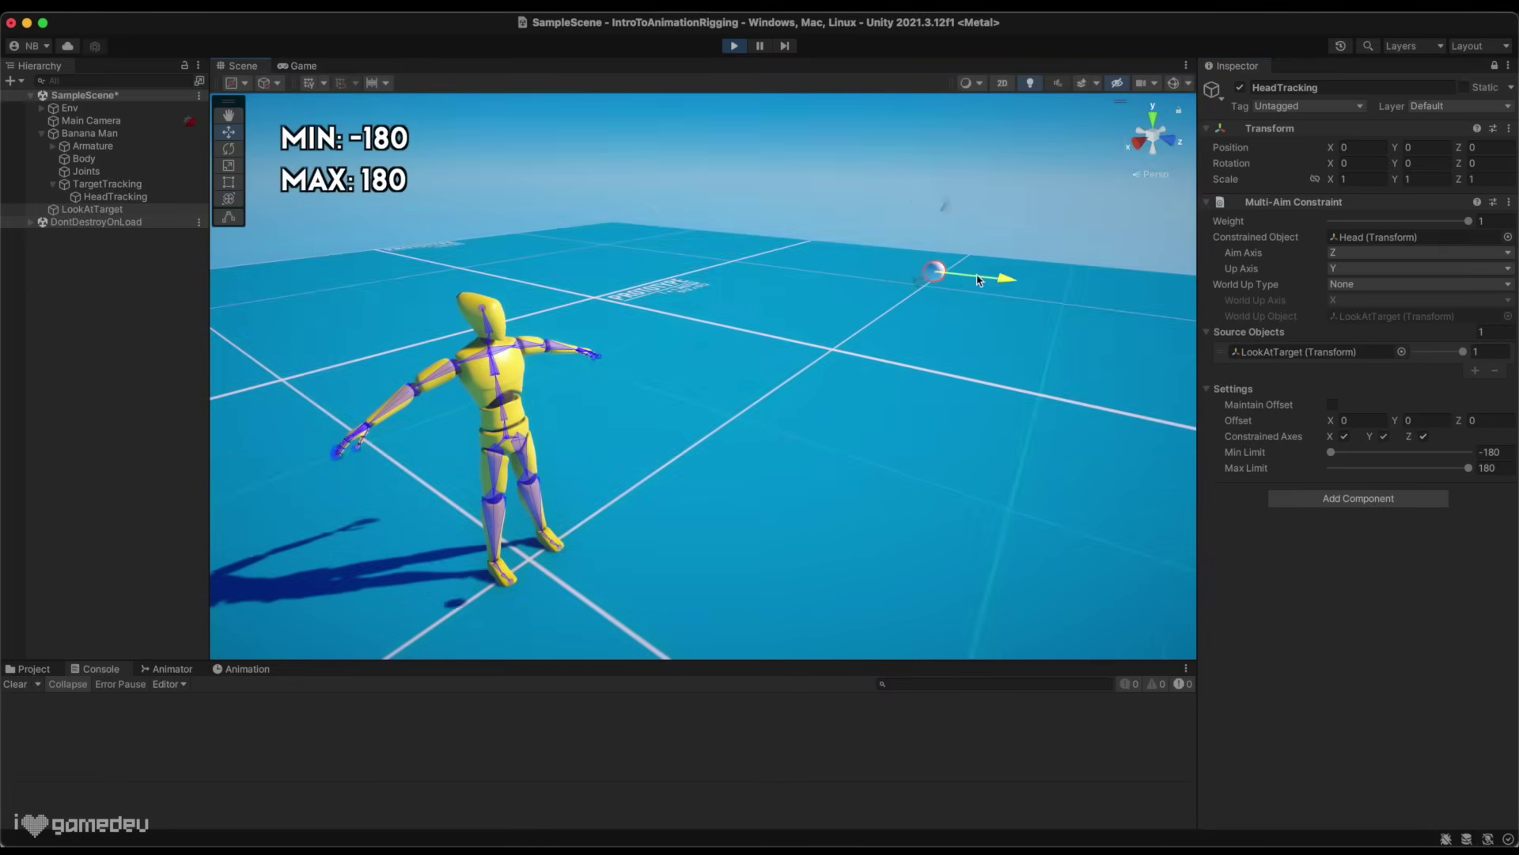
drag(823, 269, 663, 269)
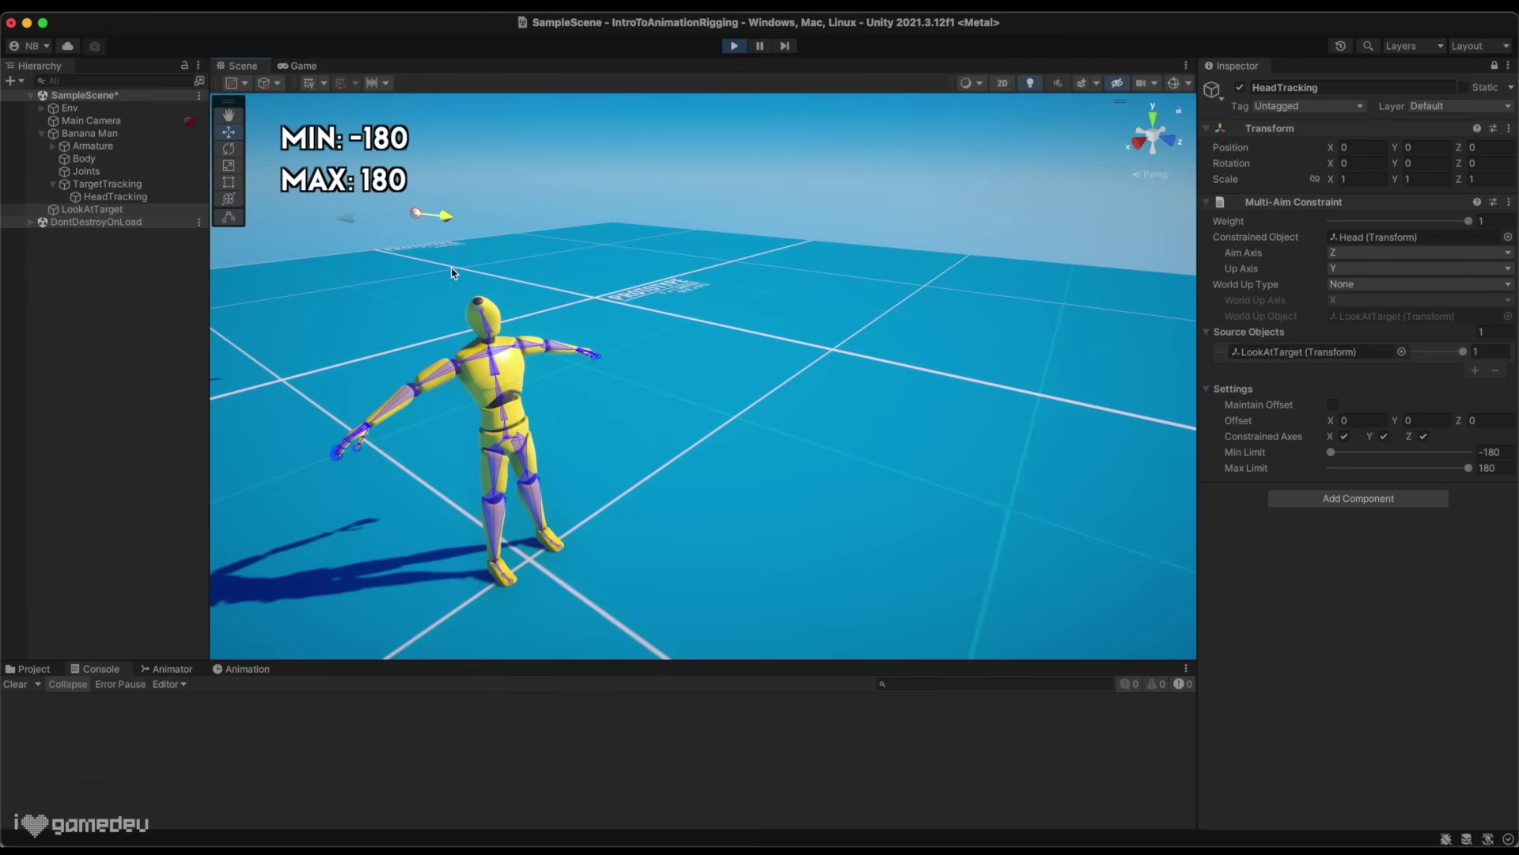
drag(453, 268, 1077, 356)
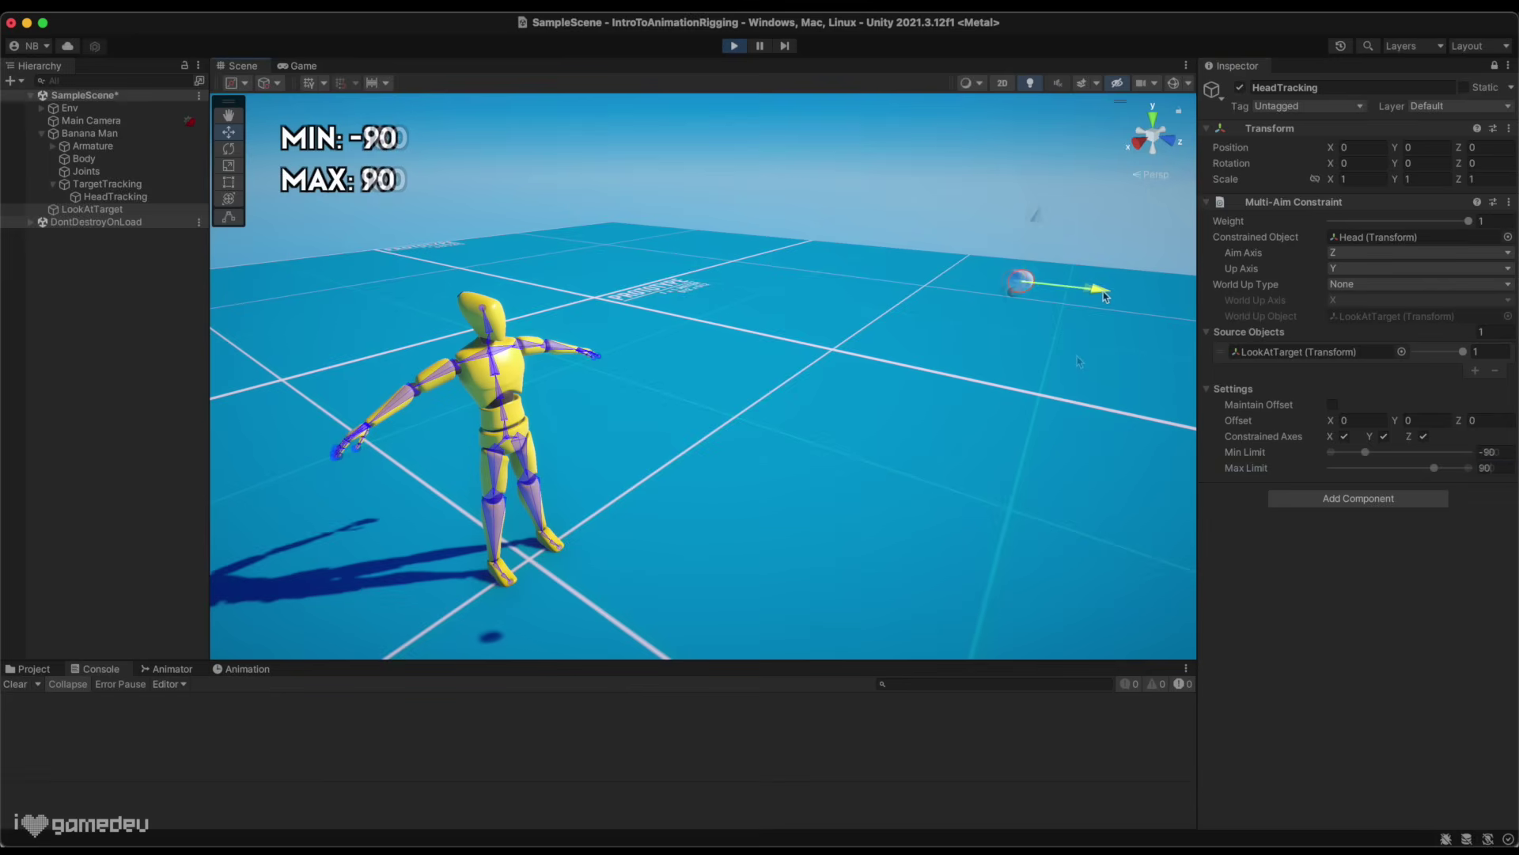
drag(1052, 285, 738, 252)
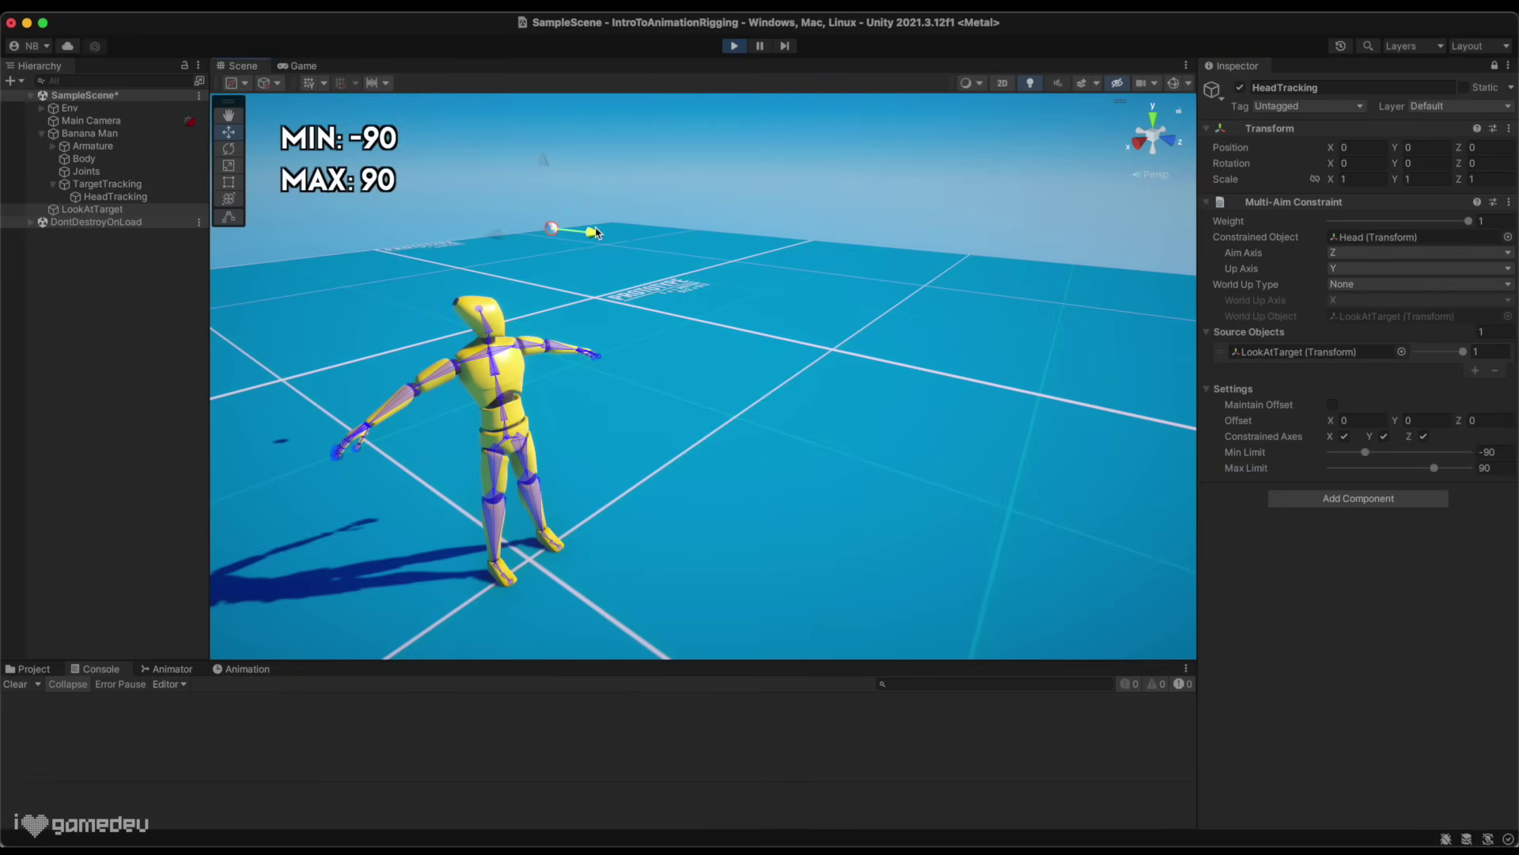
drag(597, 232, 719, 261)
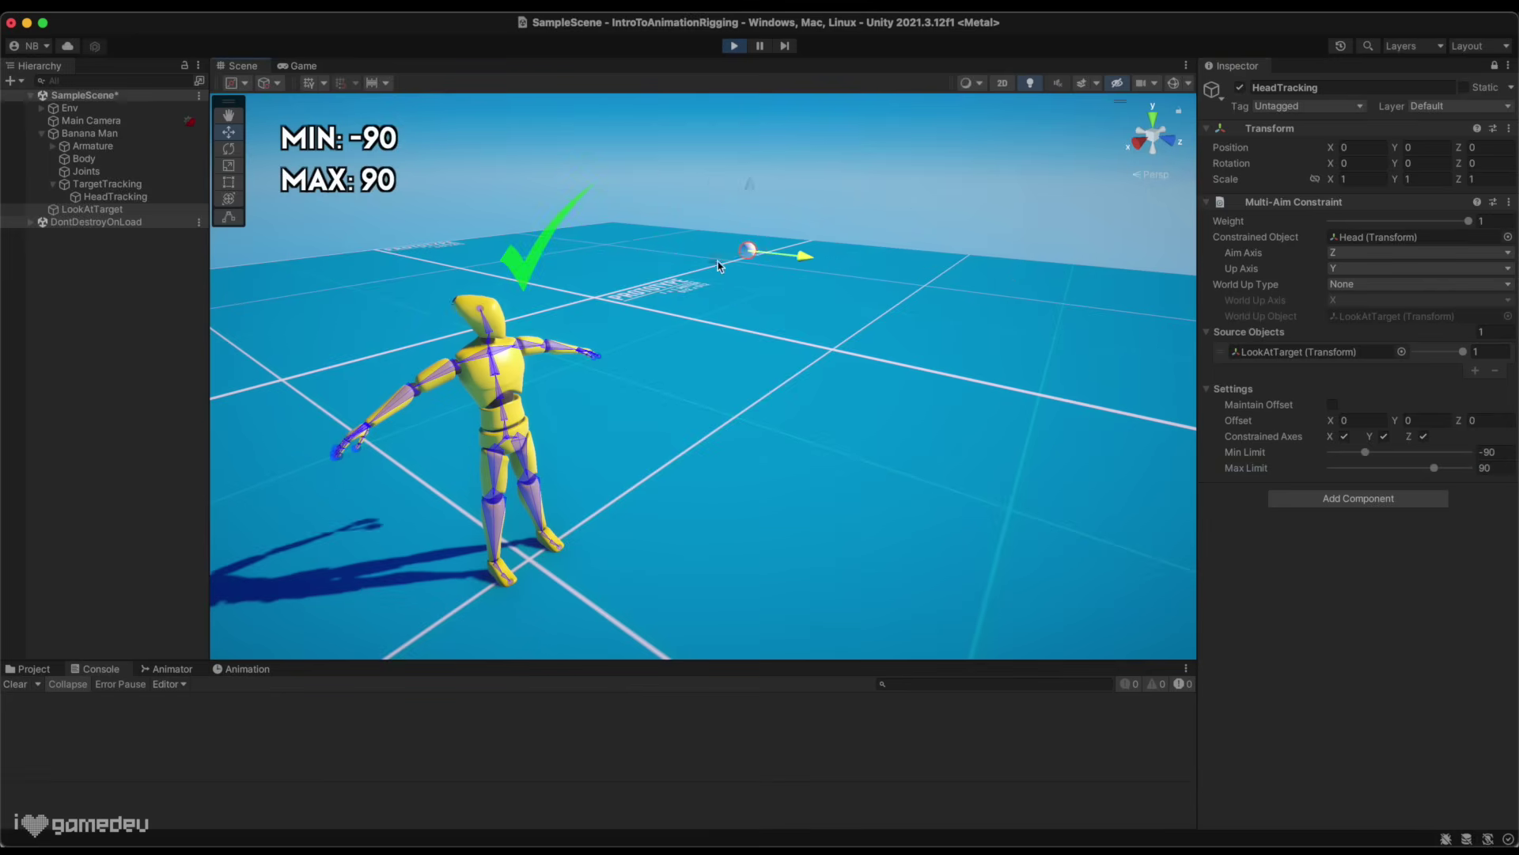
drag(562, 238, 522, 234)
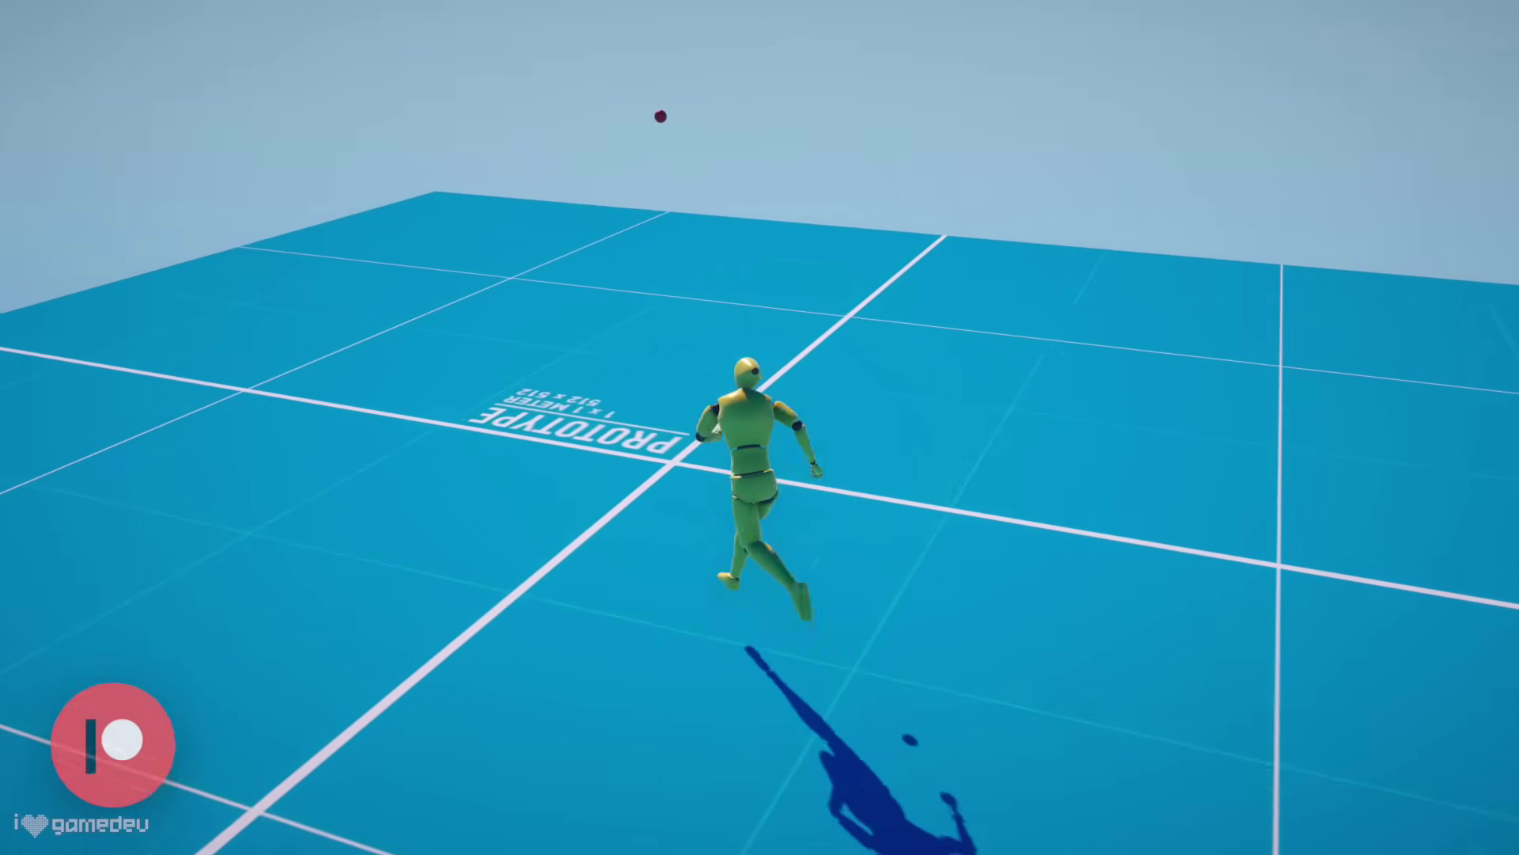